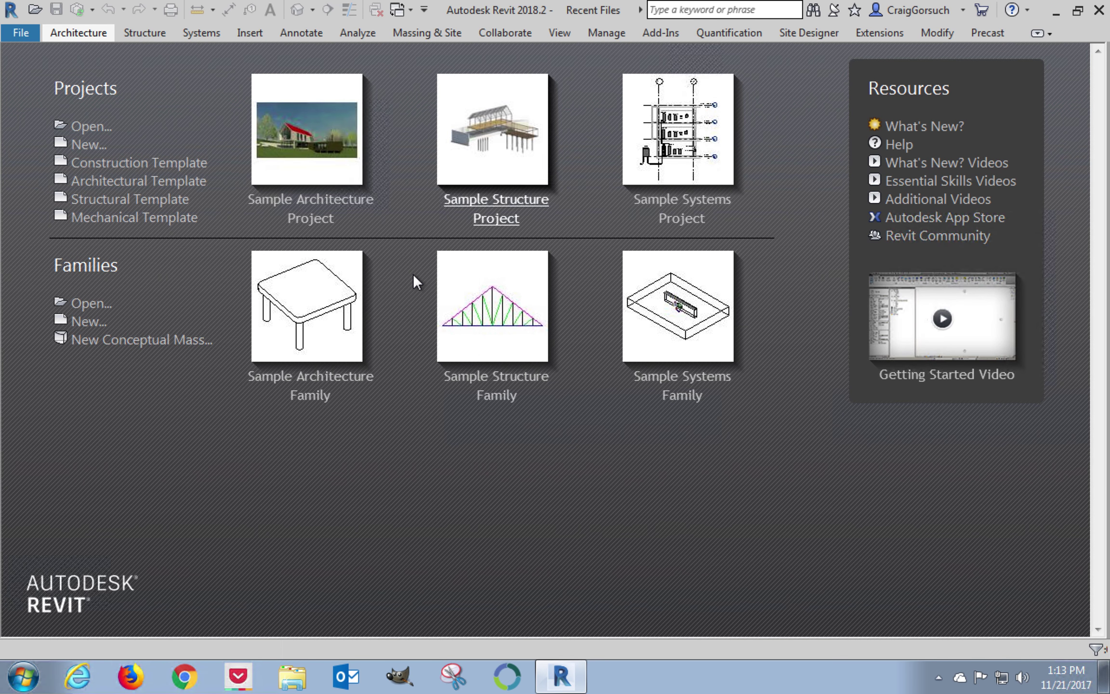
# Create a project from the Architectural Template and draw a horizontal grid line between the elevation markers in the upper part of the Level 1 plan.
pyautogui.click(159, 183)
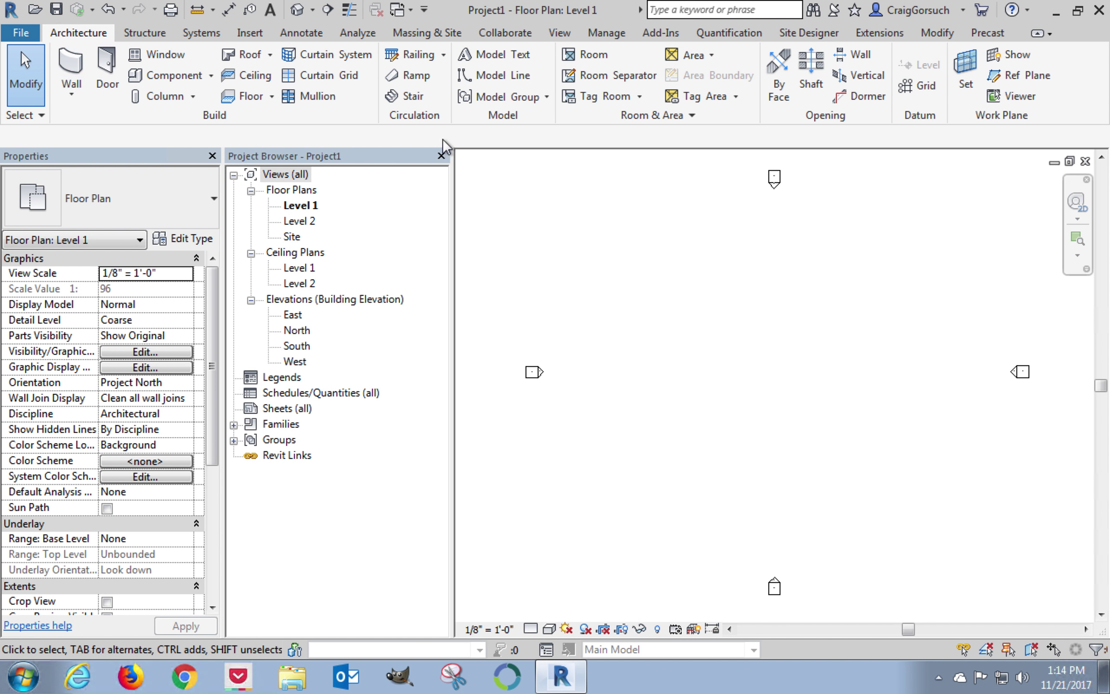
pyautogui.click(899, 139)
pyautogui.click(916, 81)
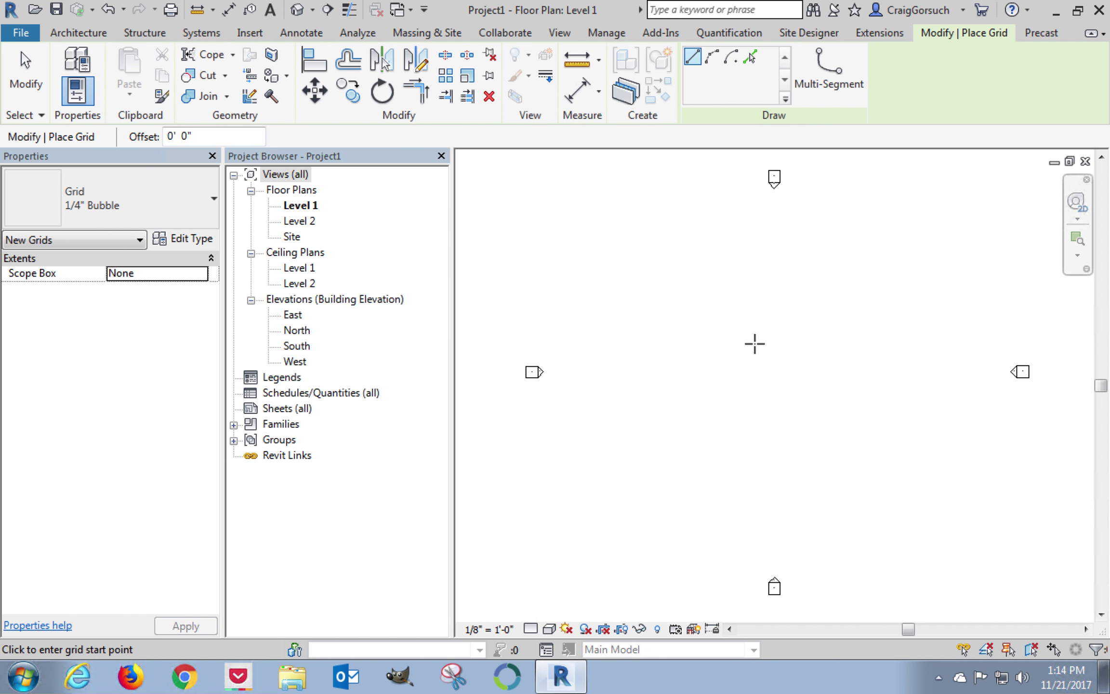
pyautogui.click(640, 300)
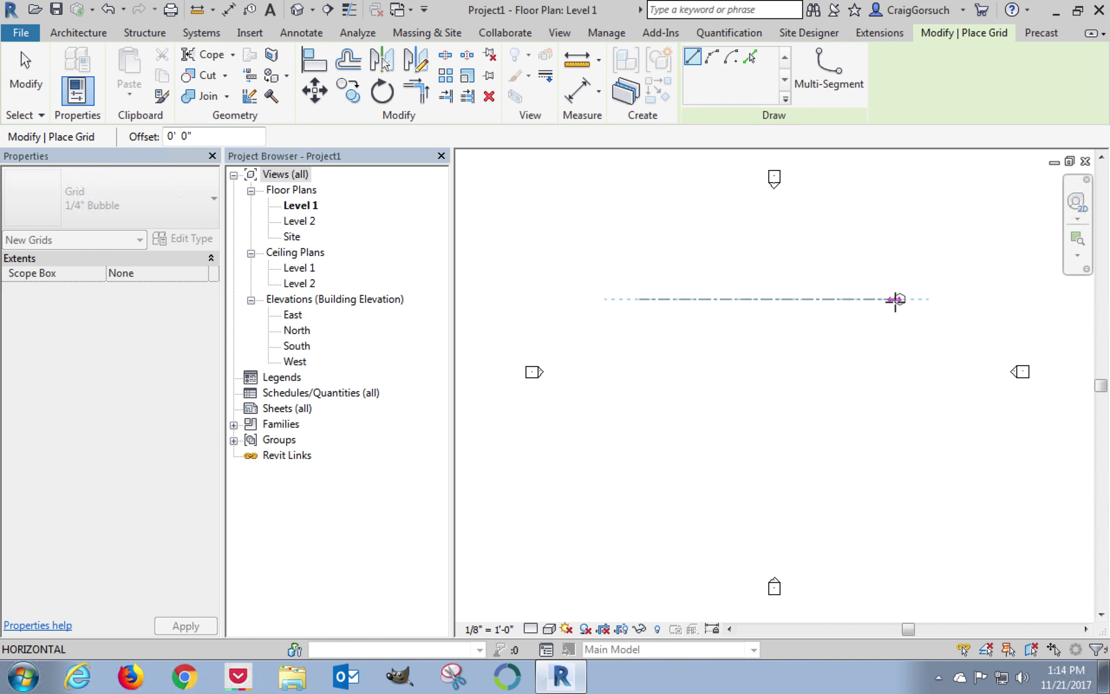
pyautogui.click(896, 299)
# Rename the horizontal grid line's bubble as A.
pyautogui.scroll(4, 899, 302)
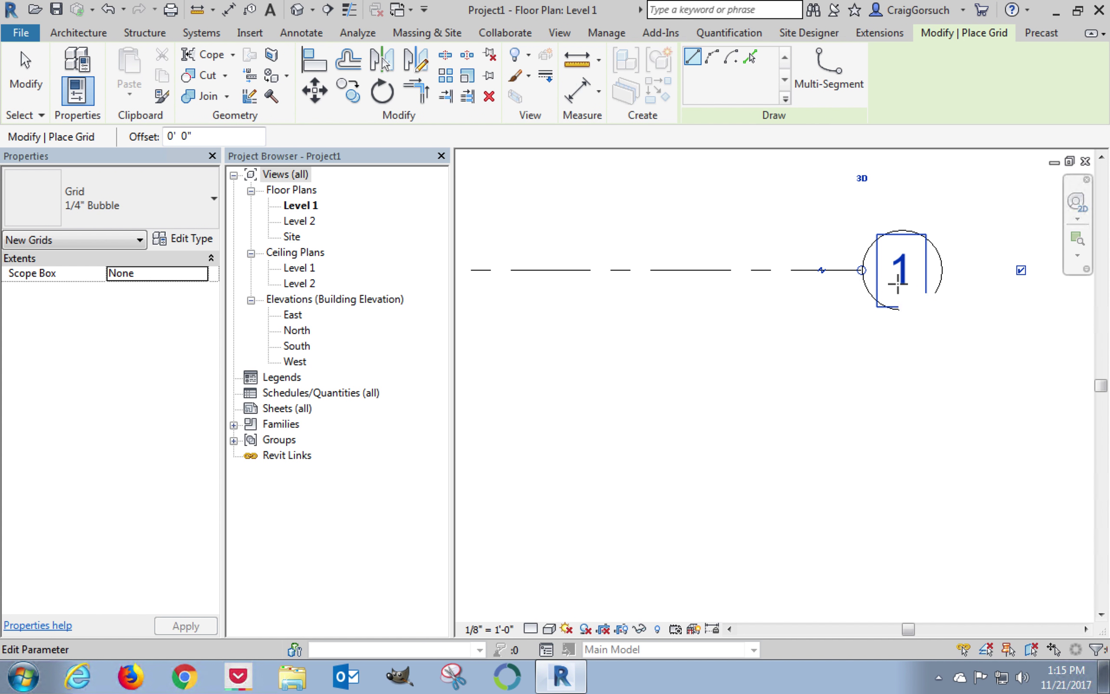
pyautogui.scroll(-2, 899, 284)
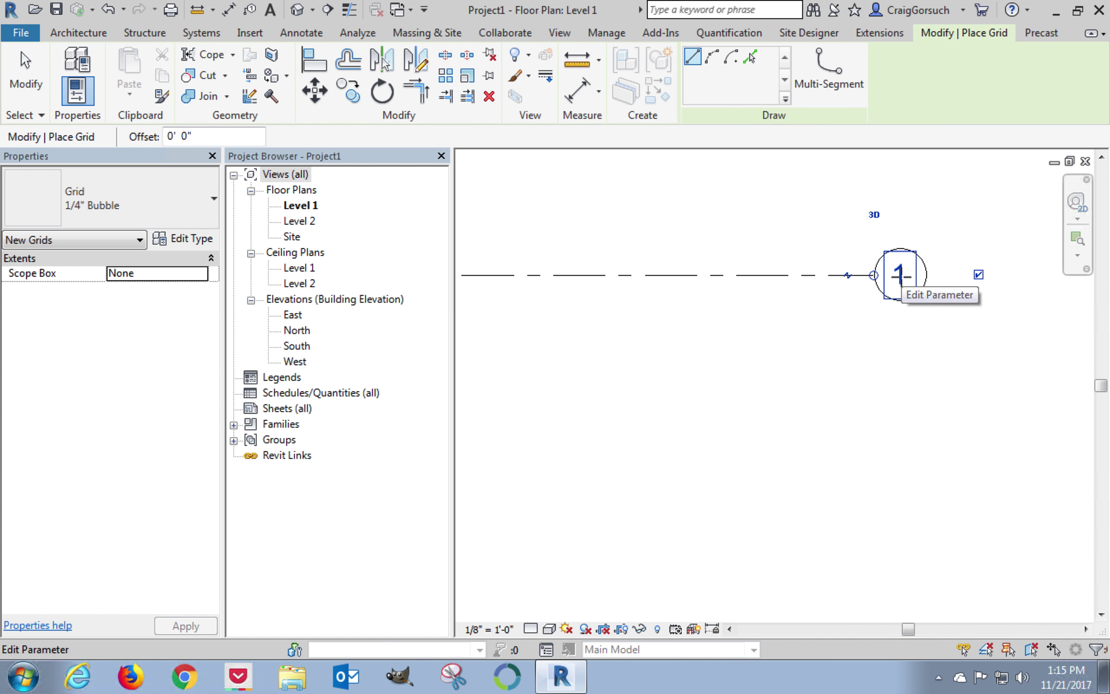
pyautogui.click(899, 276)
pyautogui.press('BackSpace')
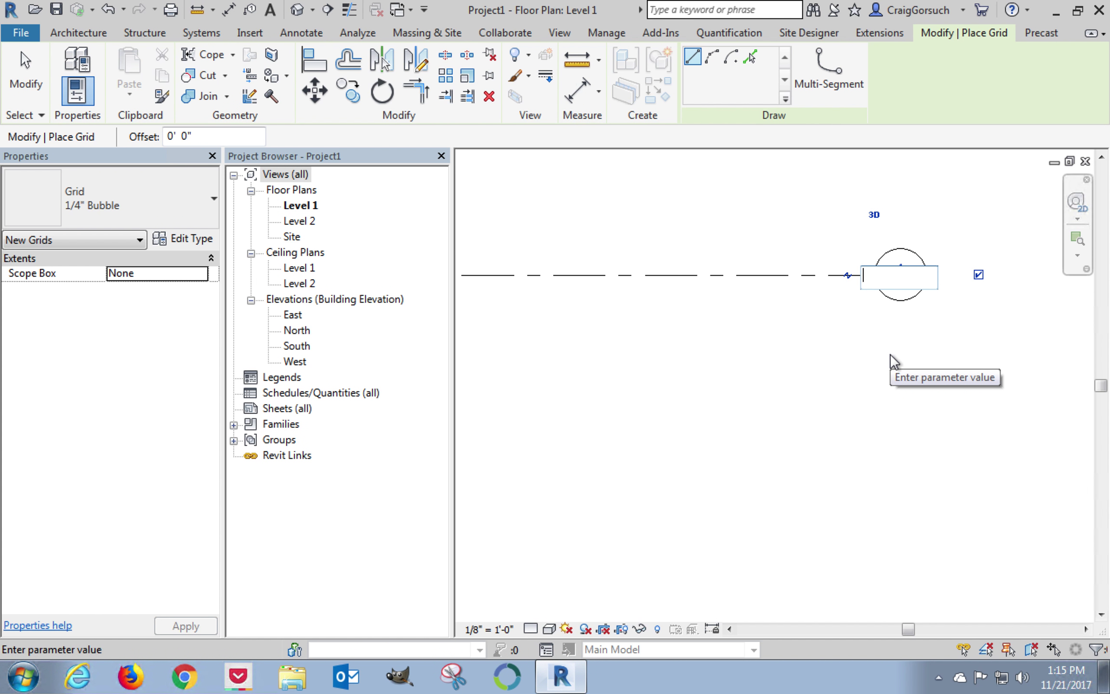
pyautogui.press('capslock')
pyautogui.write('A')
pyautogui.scroll(-2, 898, 362)
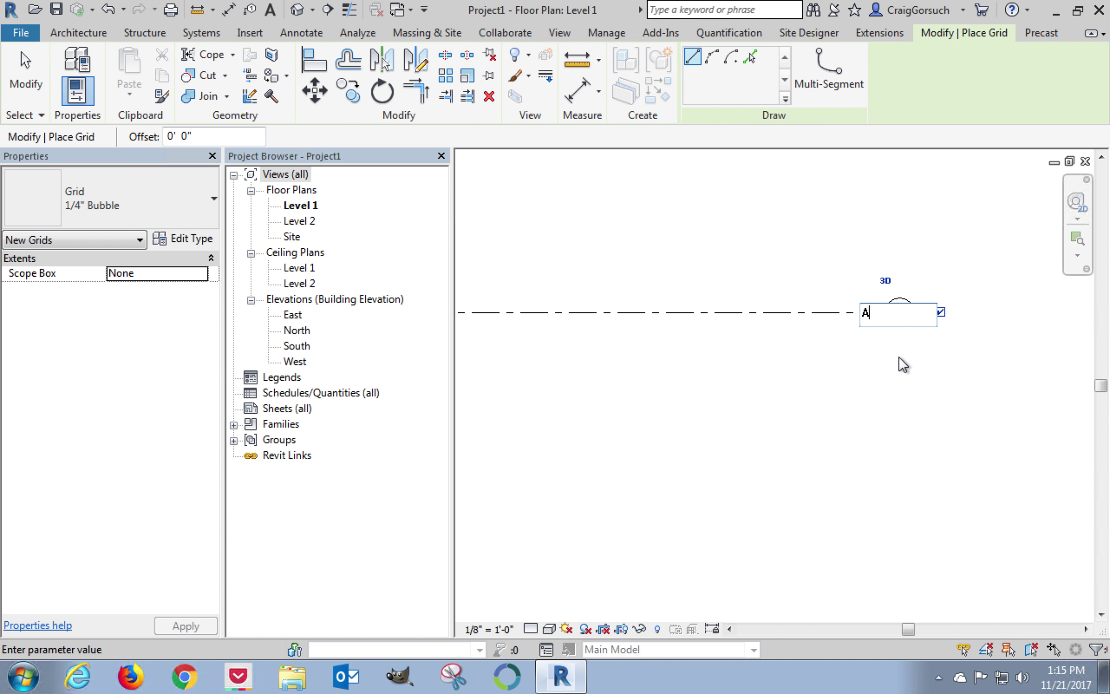
pyautogui.scroll(-3, 900, 359)
pyautogui.click(891, 366)
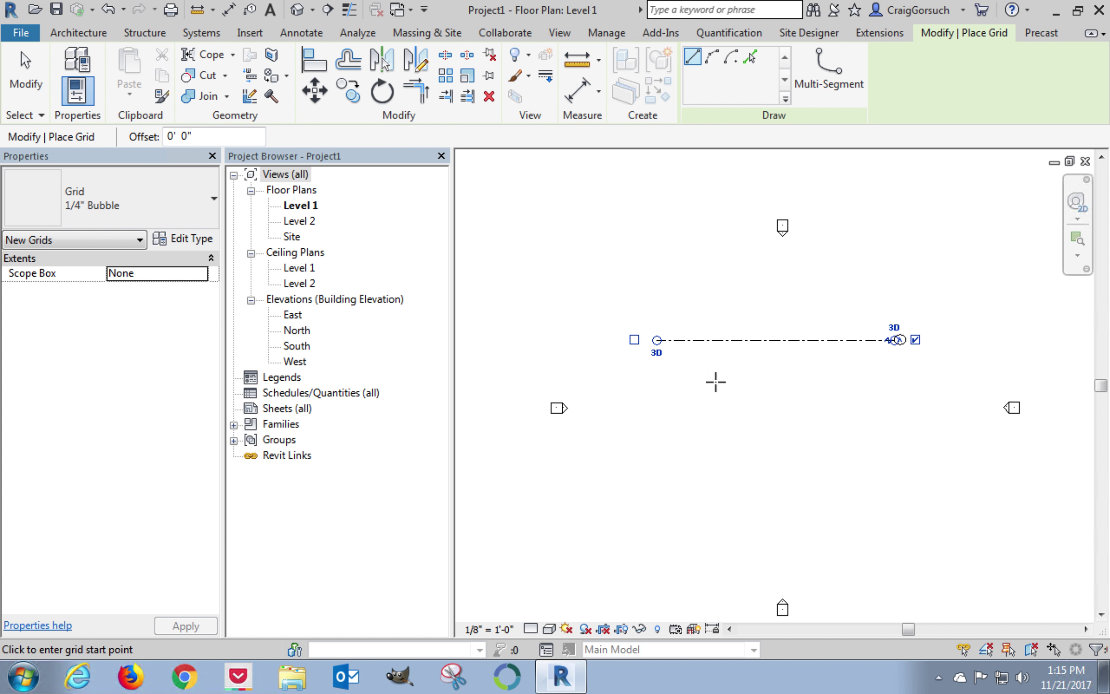
# Draw two more horizontal grid lines below grid A, aligned with its ends and spaced about 11' and 11'-6" apart.
pyautogui.click(656, 369)
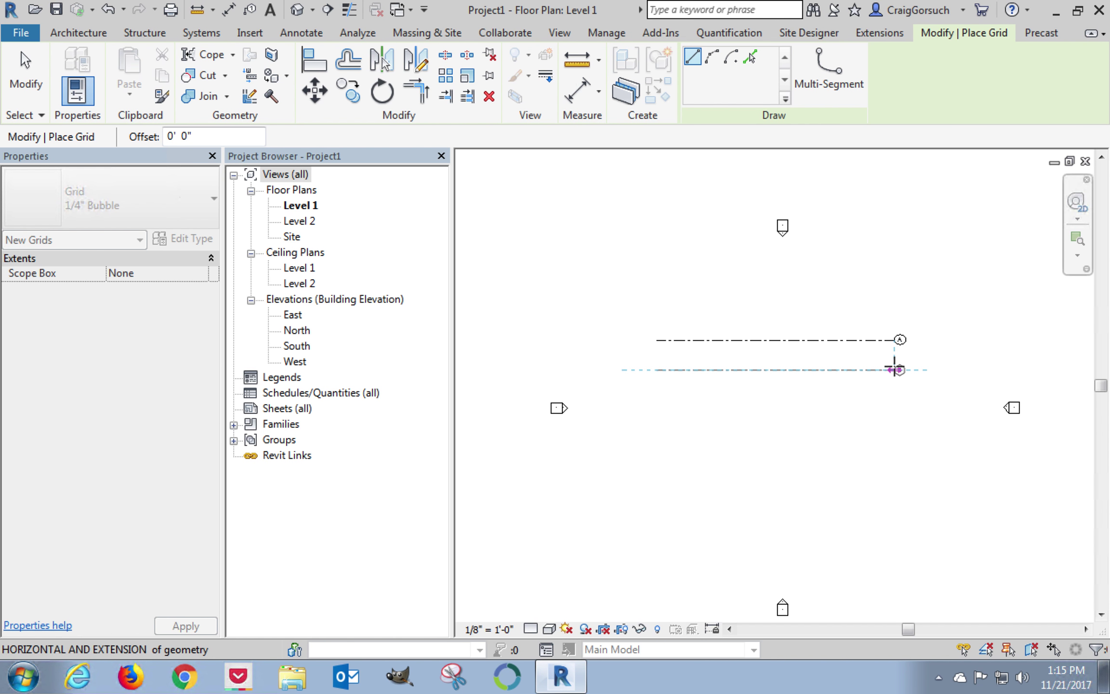
pyautogui.click(894, 370)
pyautogui.scroll(3, 894, 370)
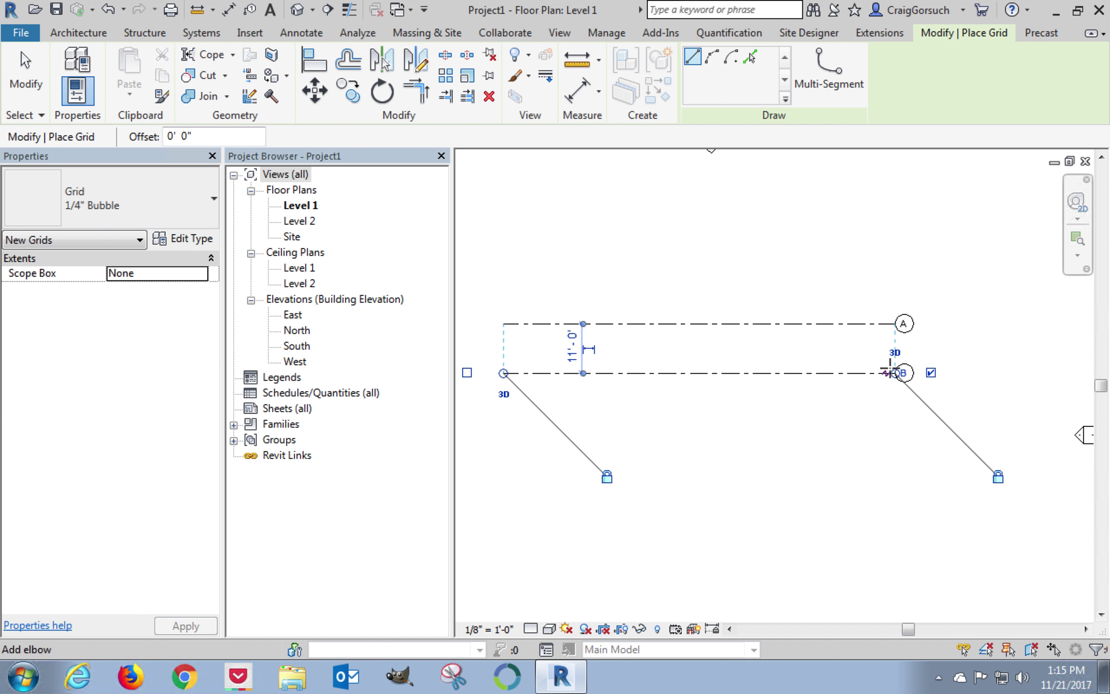
pyautogui.scroll(4, 905, 395)
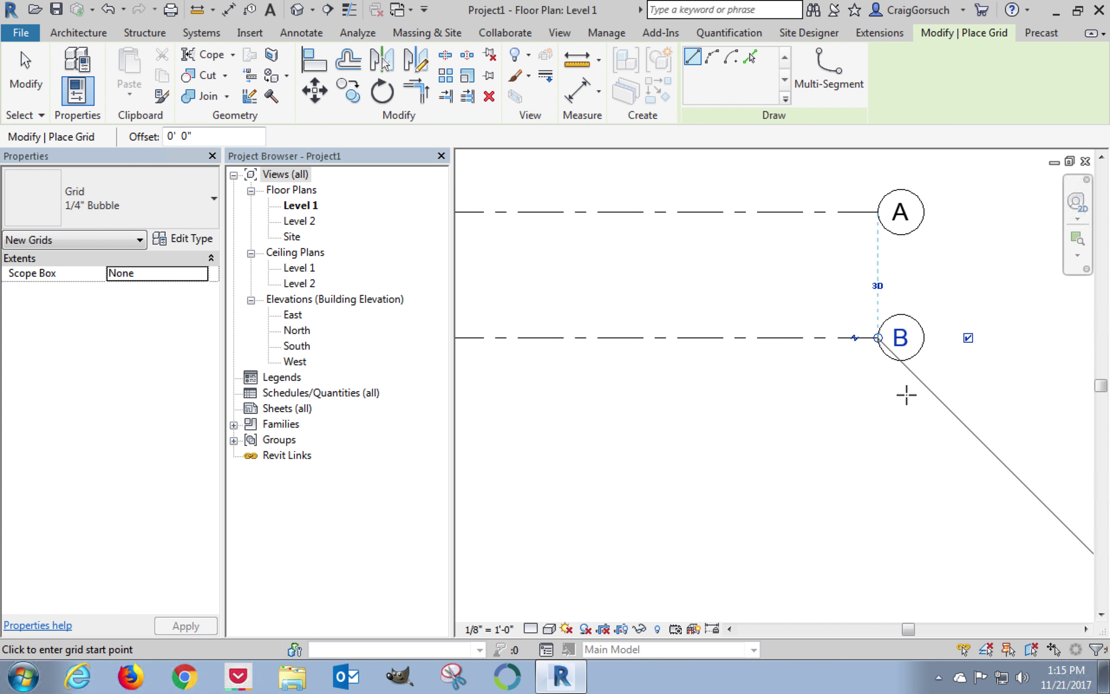
pyautogui.scroll(-5, 931, 360)
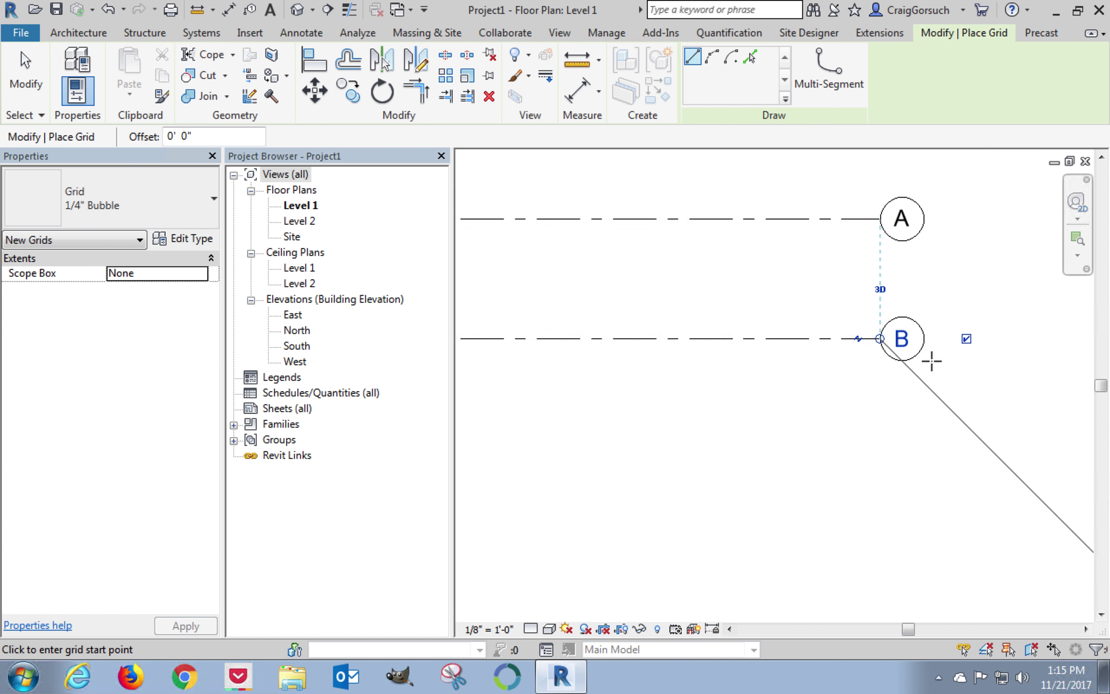
pyautogui.click(616, 393)
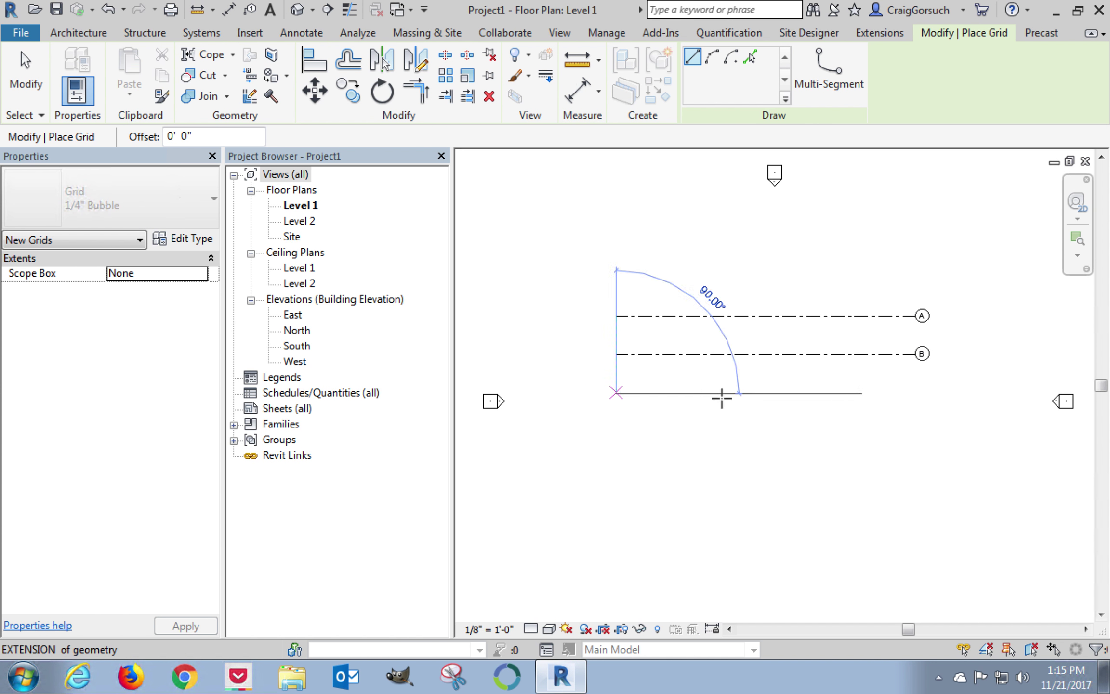
pyautogui.click(915, 393)
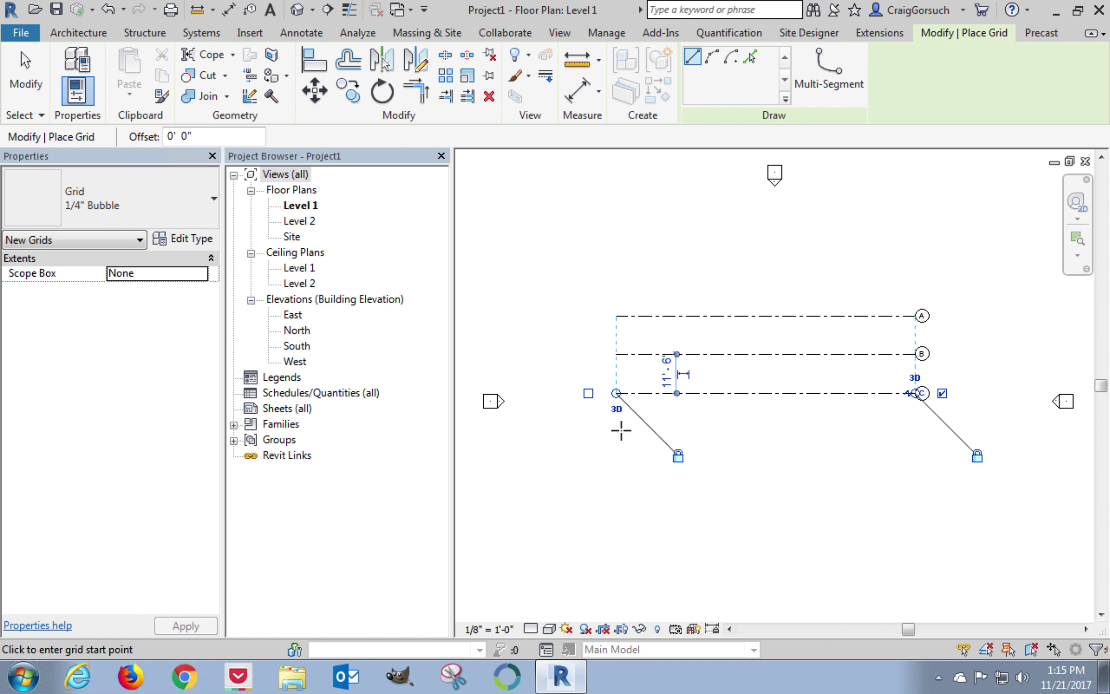
# Add three more aligned horizontal grid lines below grid C, spaced about 11', 10'-6" and 9'-6" apart.
pyautogui.click(616, 432)
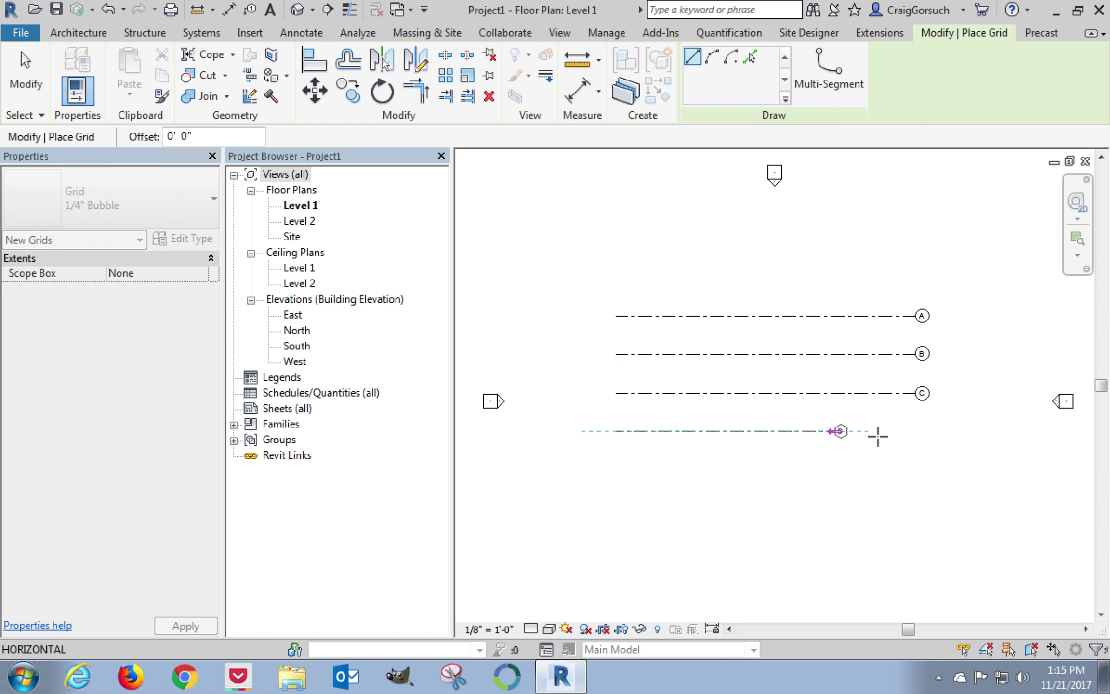
pyautogui.click(915, 431)
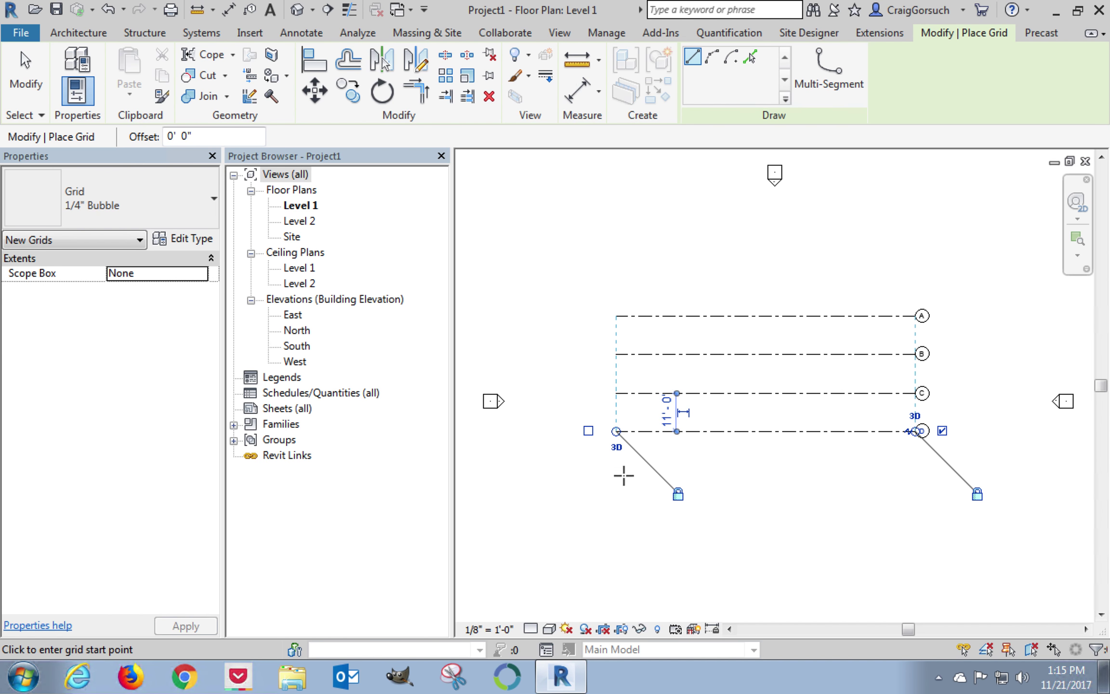
pyautogui.click(616, 467)
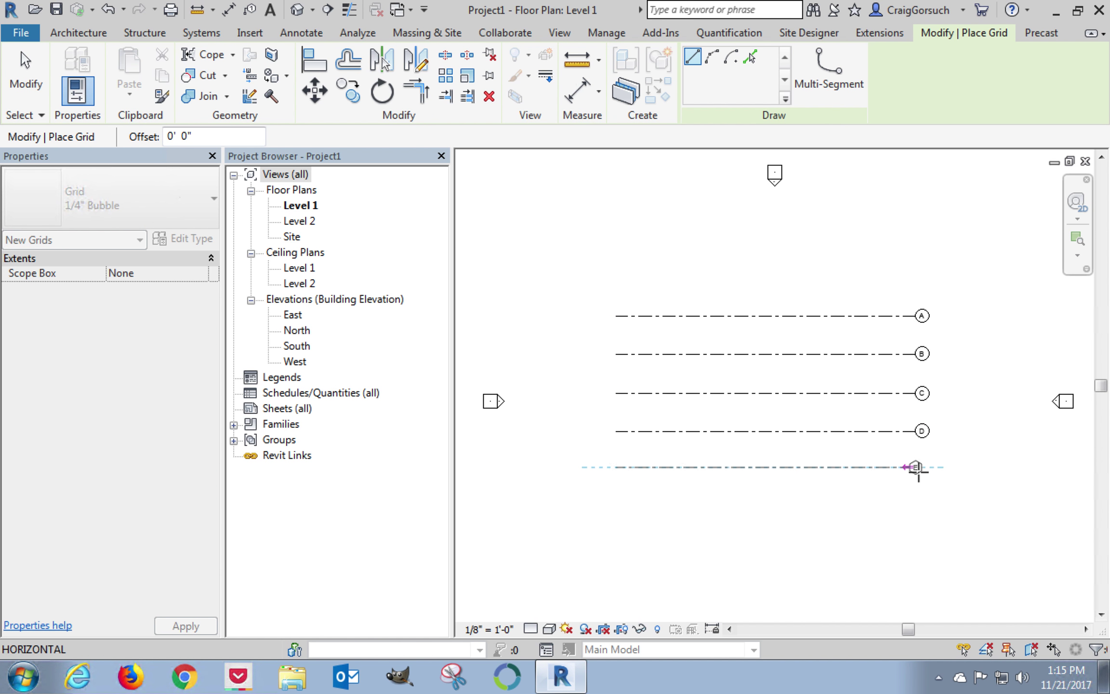
pyautogui.click(916, 467)
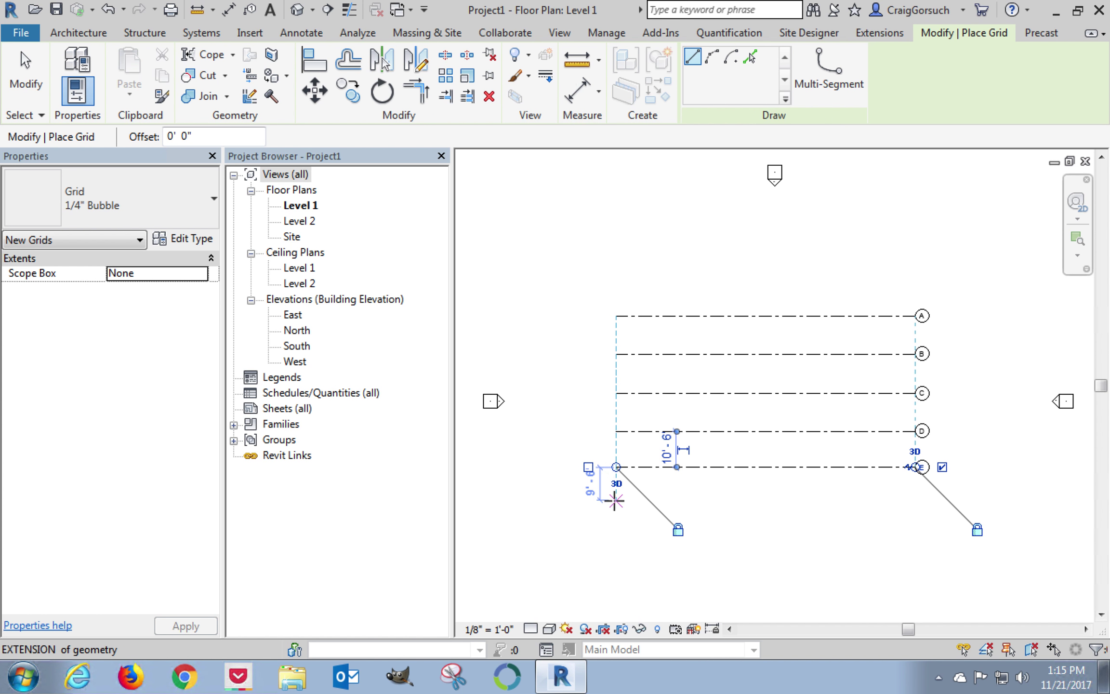
pyautogui.click(615, 500)
pyautogui.click(919, 500)
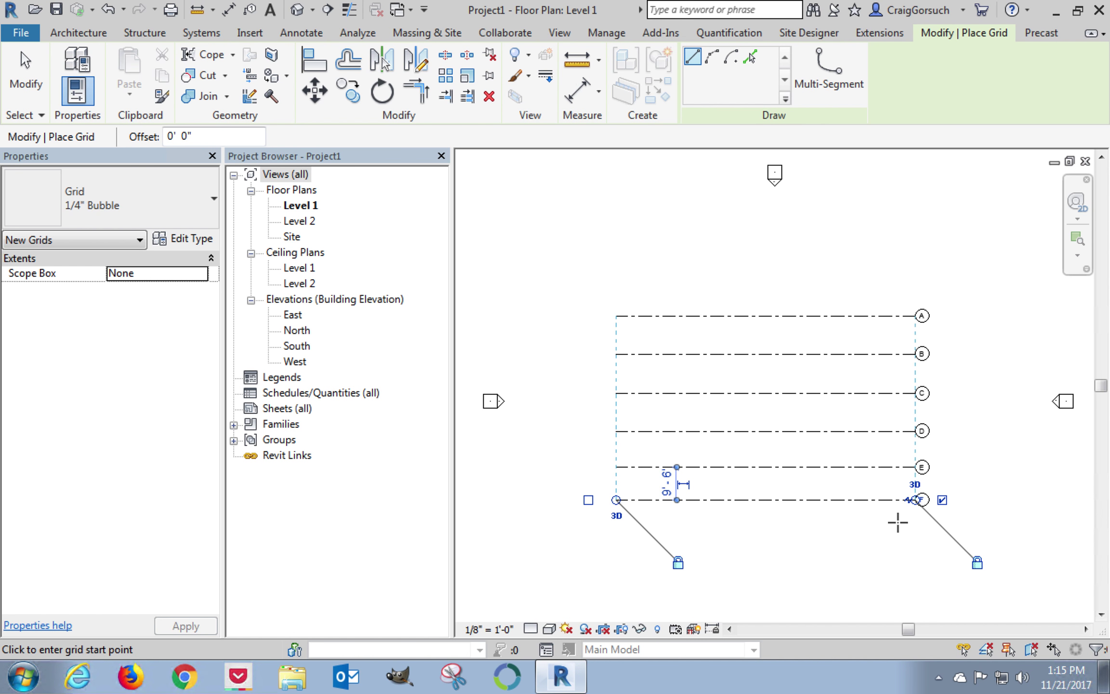
# Draw a vertical grid line upward across the left ends of the horizontal grids and rename its bubble as 1.
pyautogui.click(636, 534)
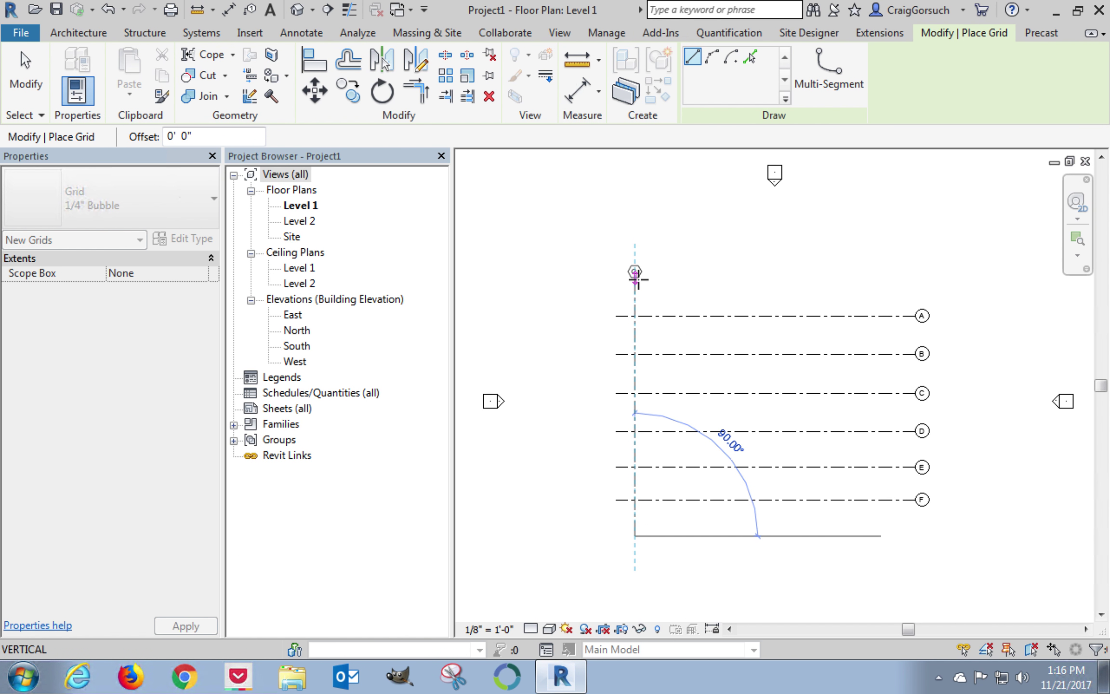
pyautogui.click(636, 277)
pyautogui.scroll(4, 645, 280)
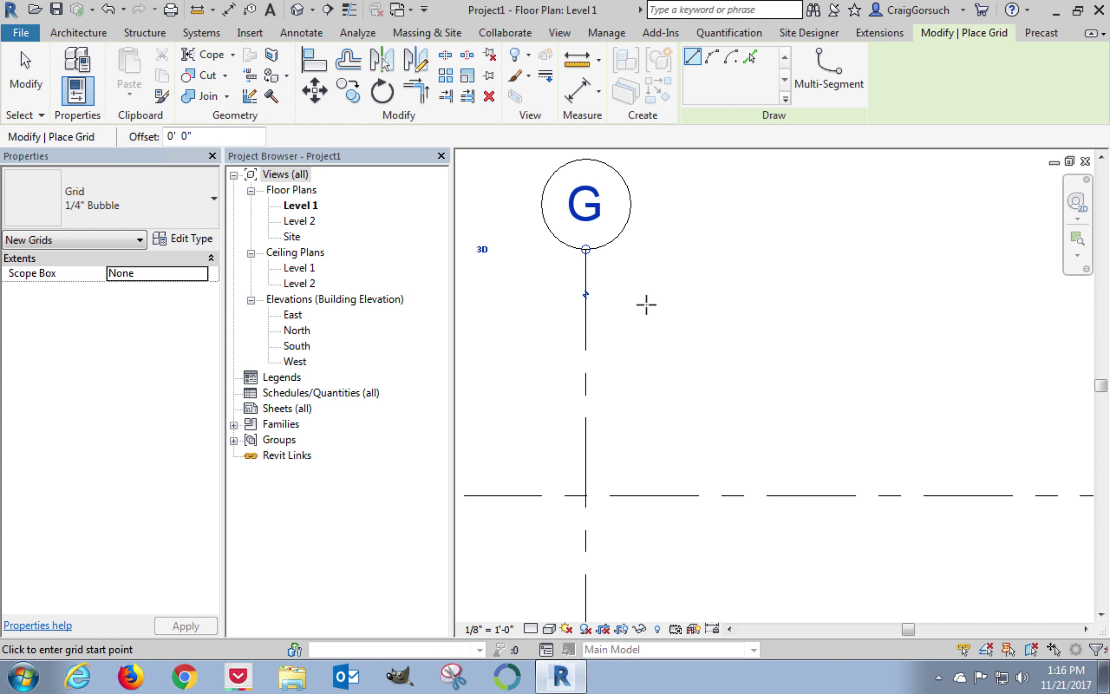
pyautogui.click(591, 196)
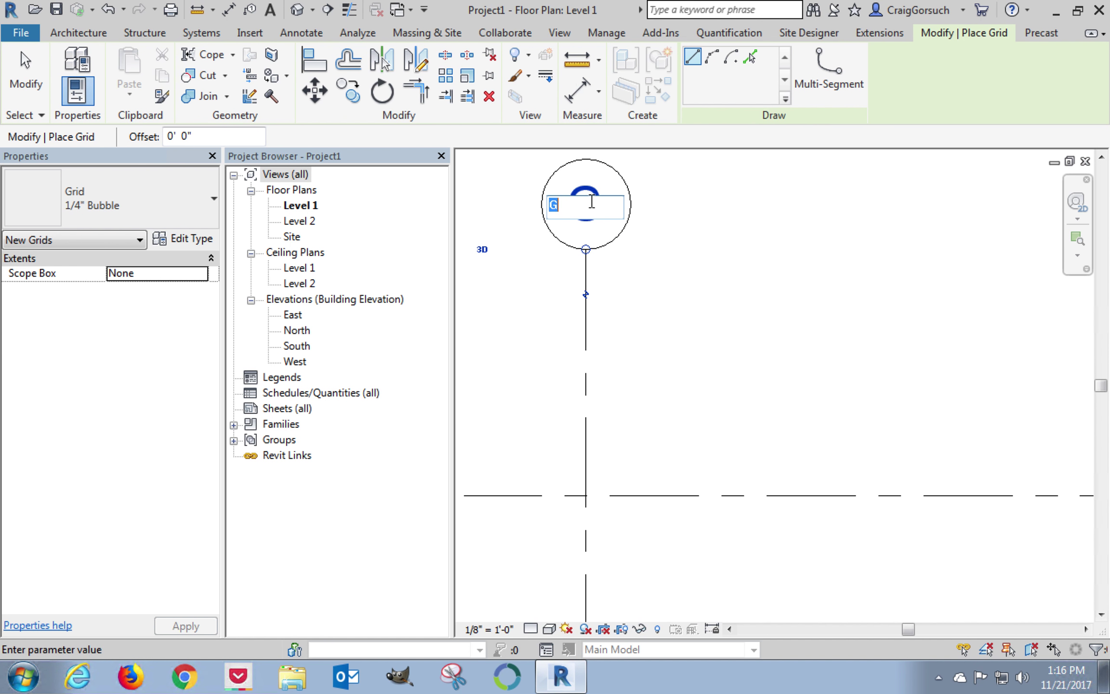
pyautogui.write('1')
pyautogui.press('Return')
# Draw two vertical grid lines to the right of grid 1, aligned with its ends and spaced about 10'-6" and 13' apart.
pyautogui.scroll(-5, 639, 347)
pyautogui.scroll(-2, 683, 353)
pyautogui.moveTo(712, 371); pyautogui.dragTo(654, 278, button='middle')
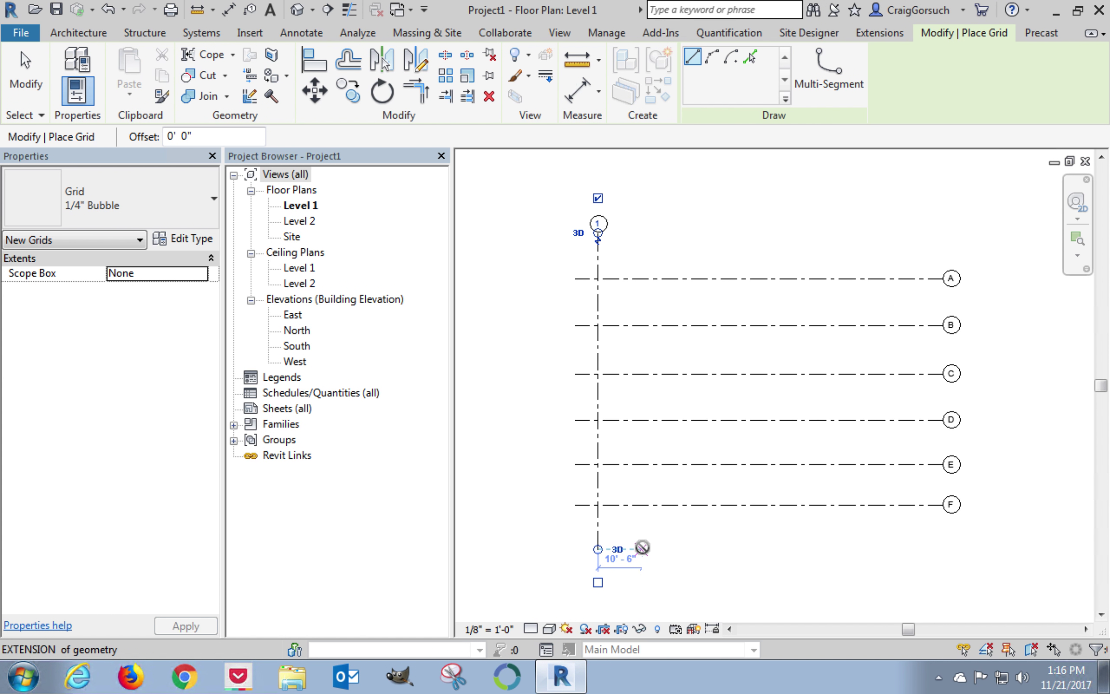
pyautogui.click(642, 548)
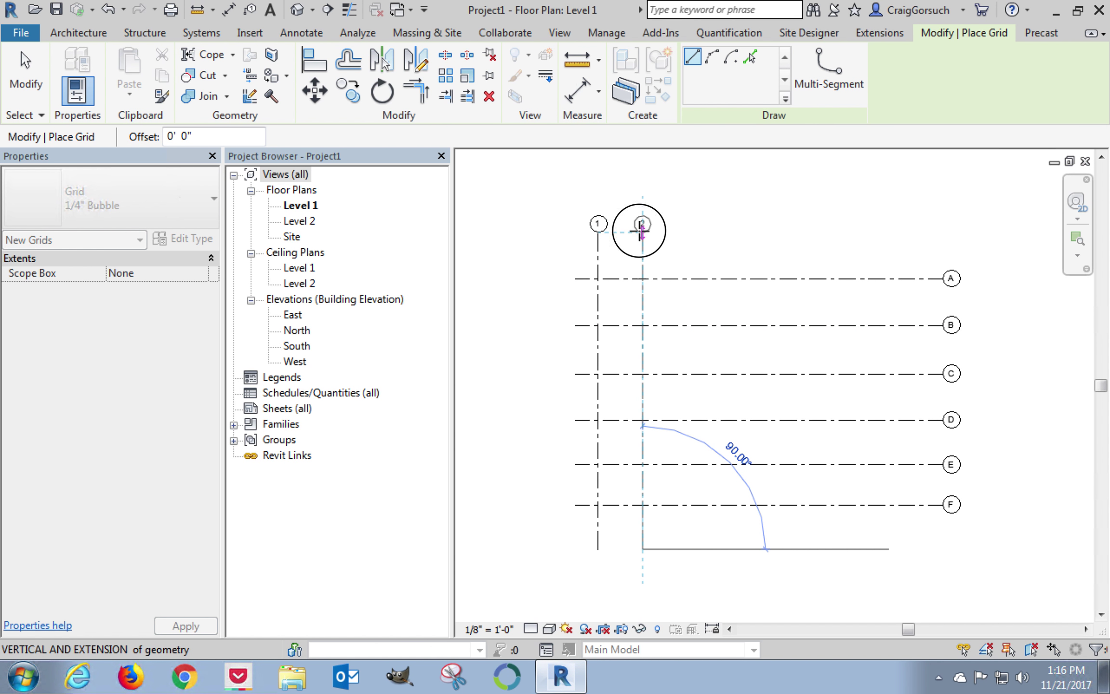
pyautogui.click(642, 232)
pyautogui.click(699, 548)
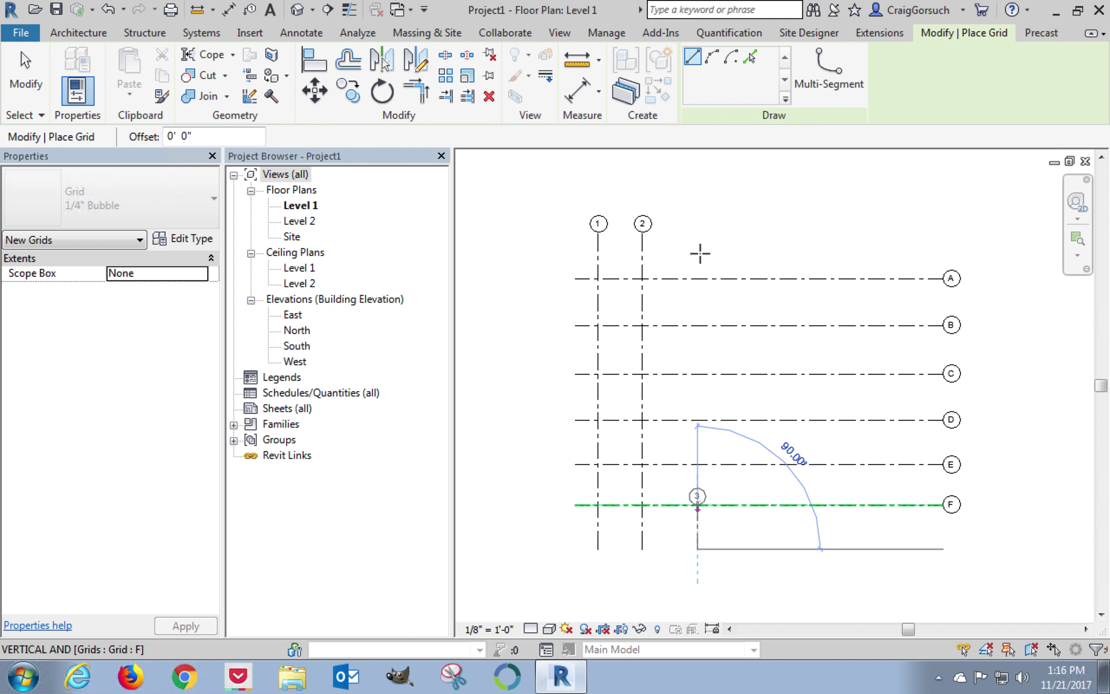
pyautogui.click(697, 233)
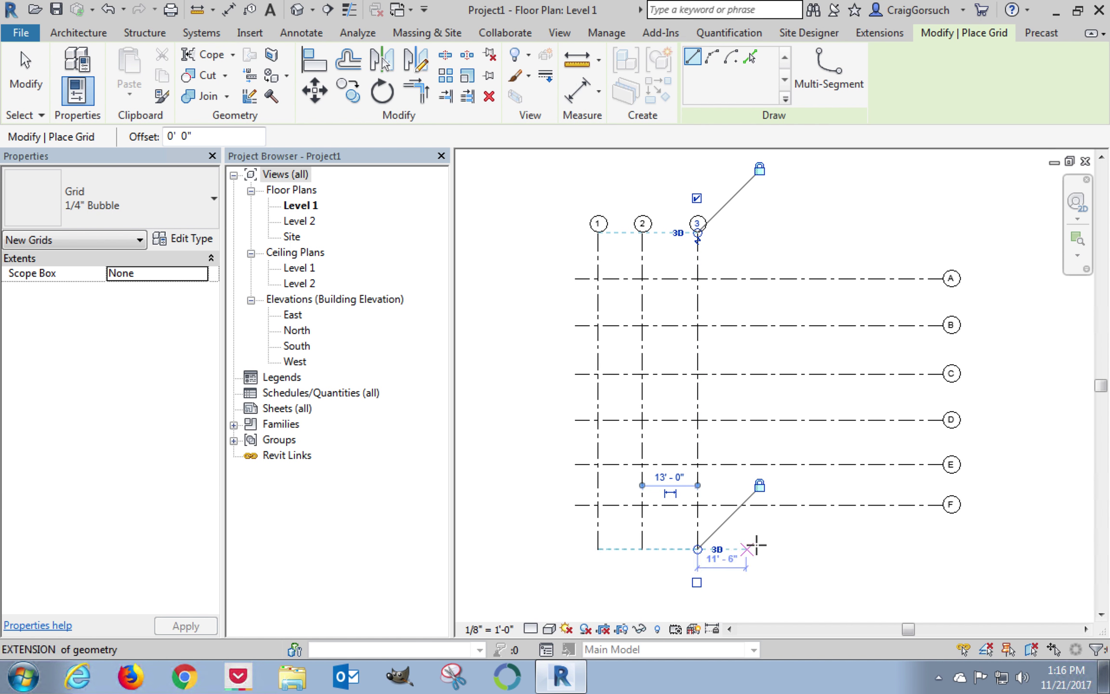
# Add three more aligned vertical grid lines to the right of grid 3, spaced about 15', 13'-6" and 15'-6" apart, and end grid placement.
pyautogui.click(761, 545)
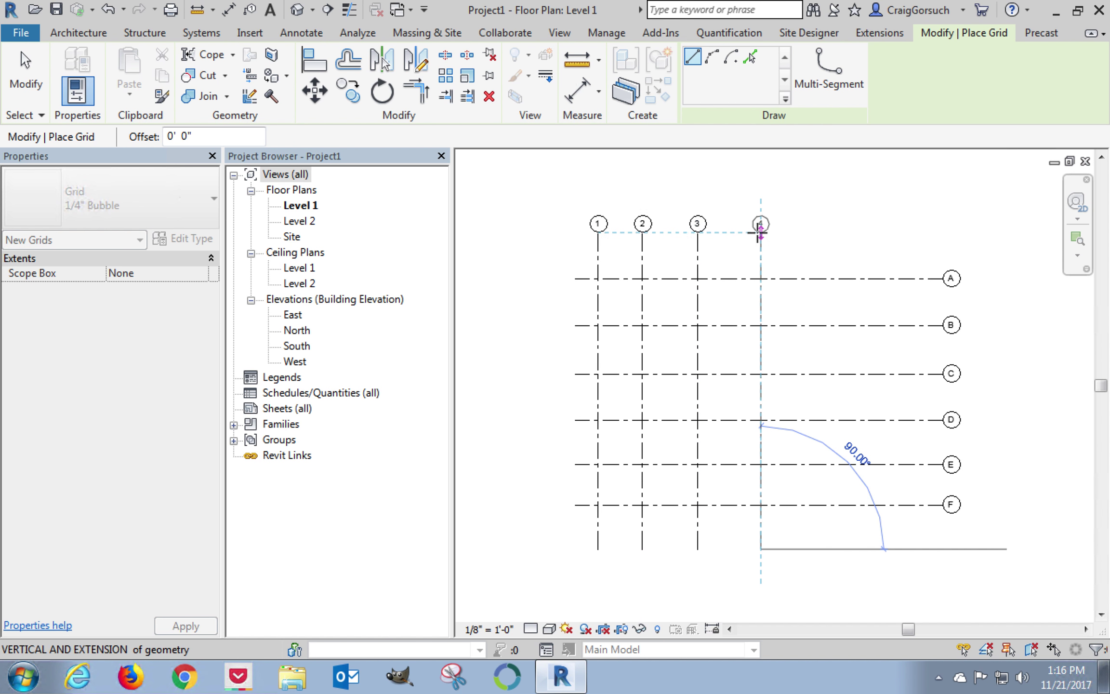
pyautogui.click(760, 232)
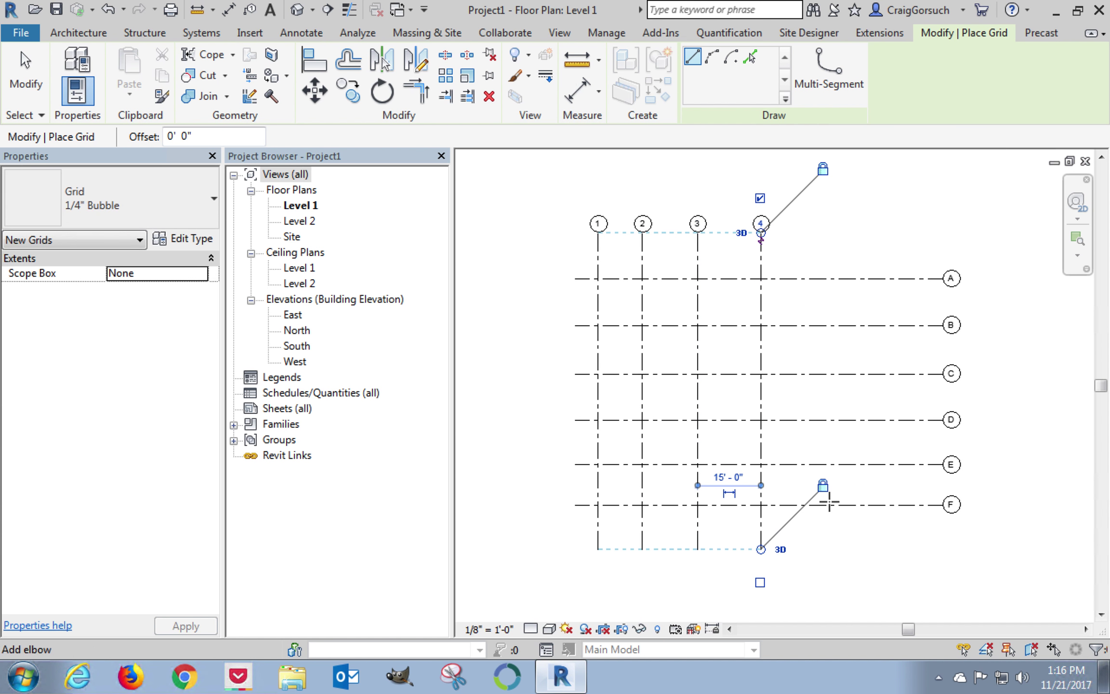
pyautogui.click(818, 547)
pyautogui.click(819, 233)
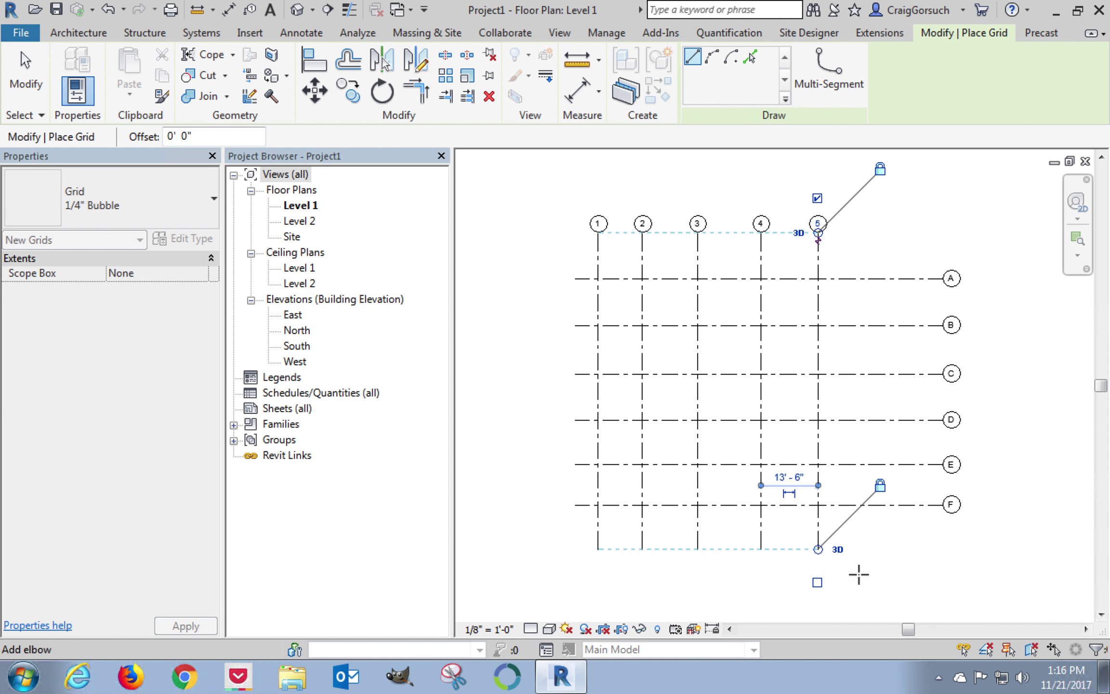
pyautogui.click(884, 549)
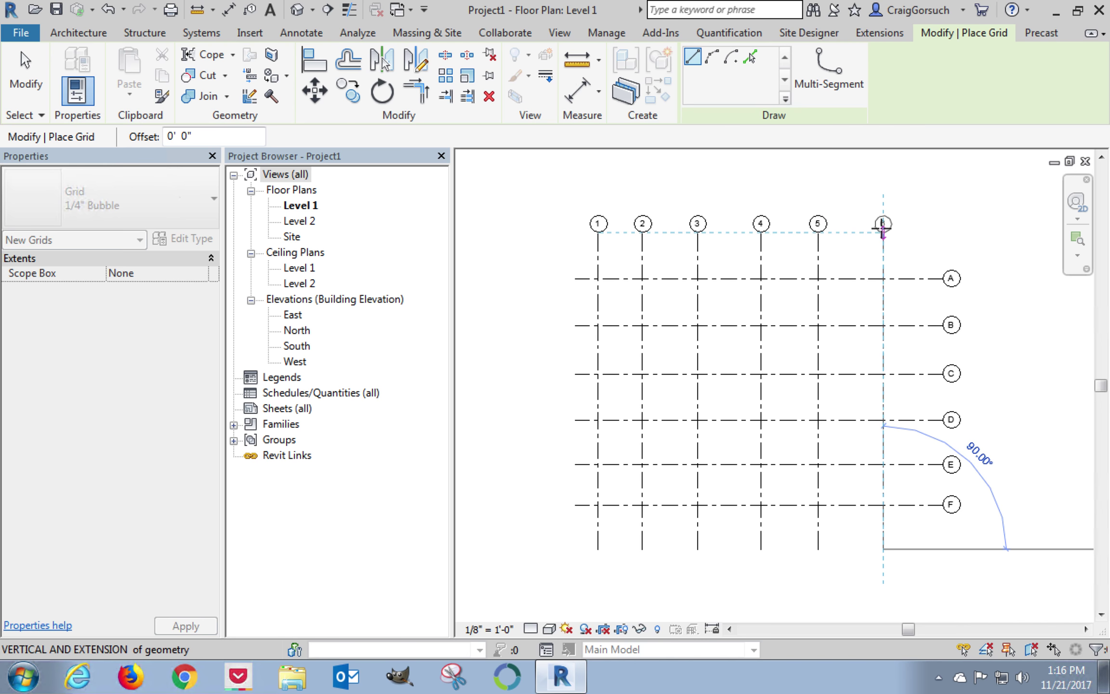
pyautogui.click(884, 233)
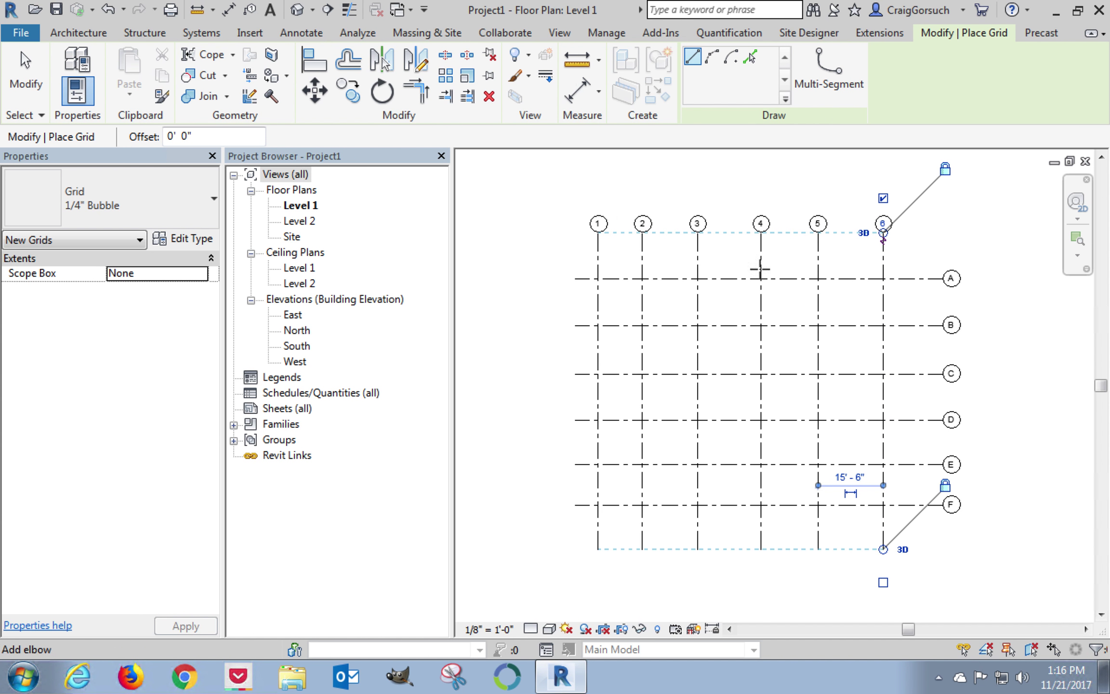
pyautogui.click(26, 73)
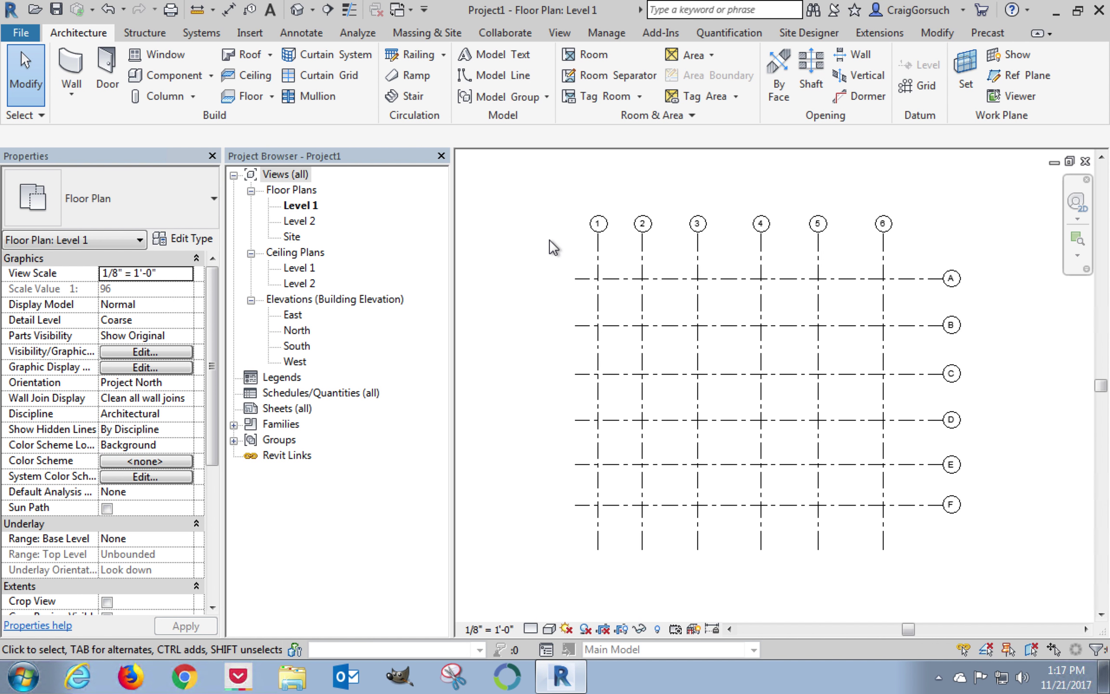
# Move grid 1 by setting its distance from grid 2 to 19'.
pyautogui.click(598, 249)
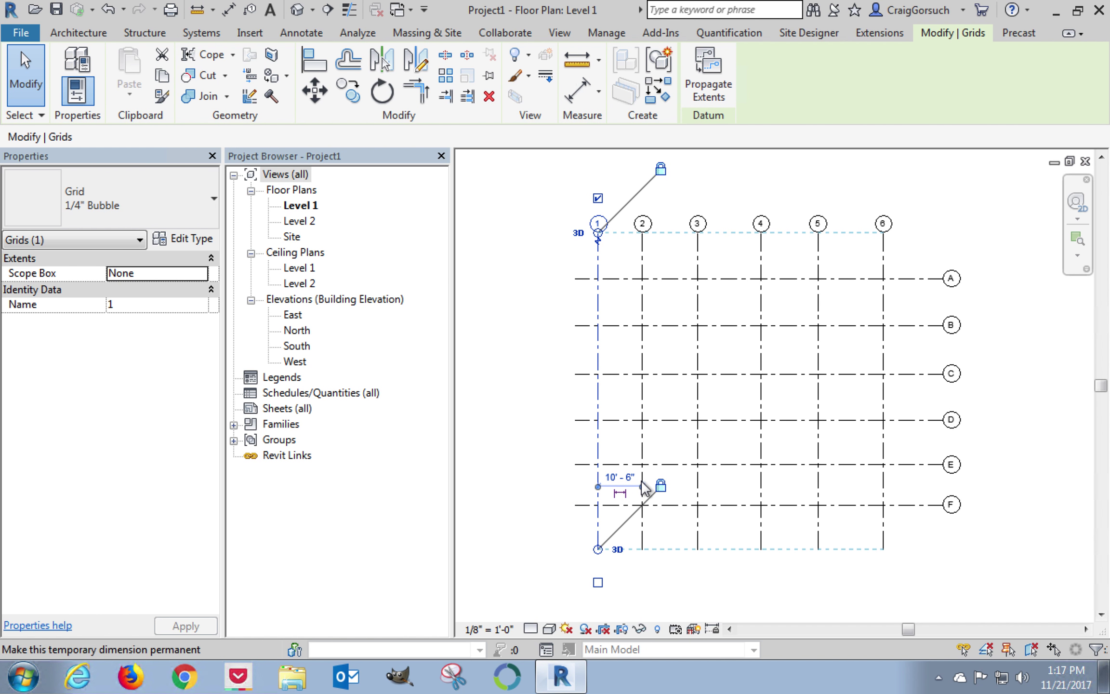
pyautogui.click(620, 476)
pyautogui.write('19')
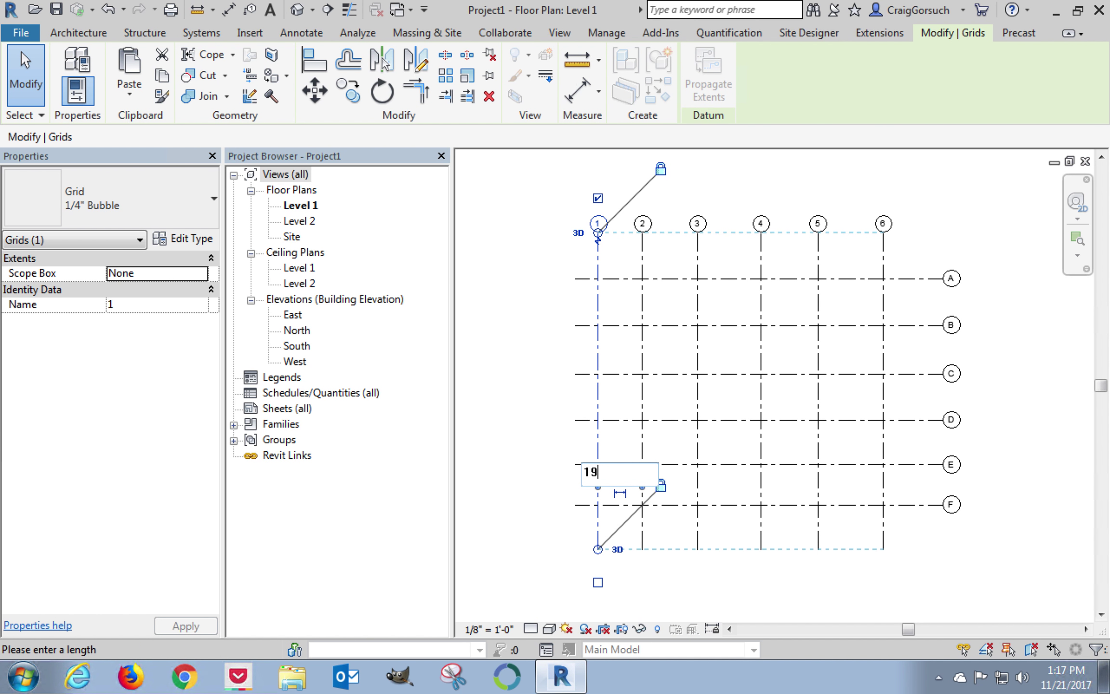
pyautogui.press('Return')
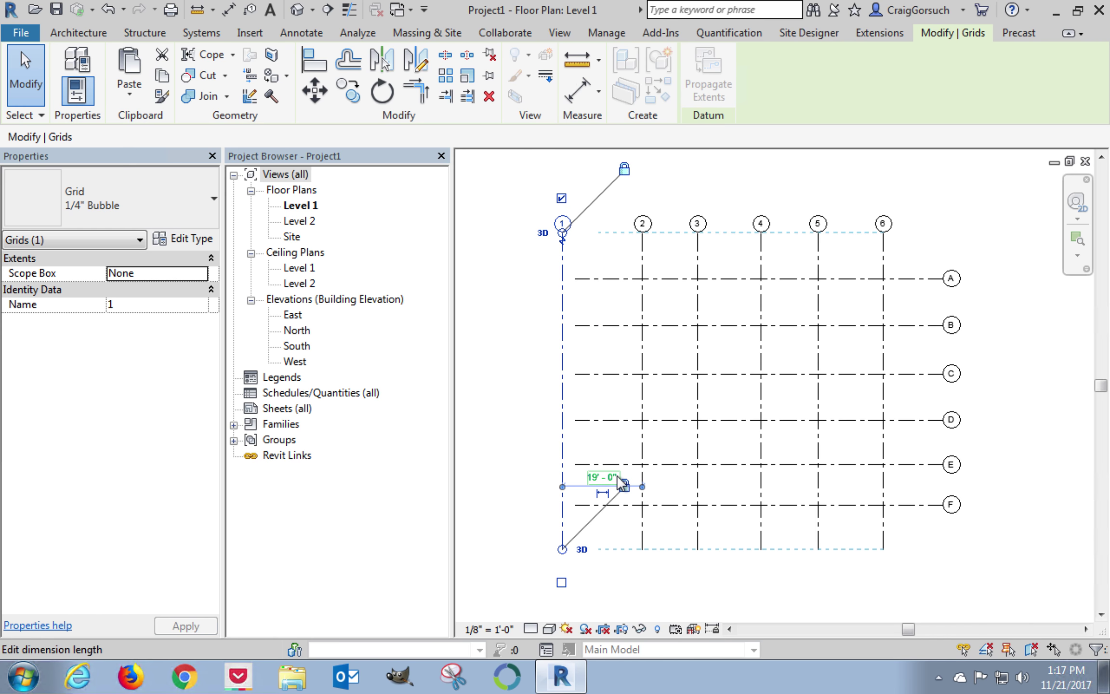
# Move grid 3 by setting its distance from grid 2 to 16'-2".
pyautogui.click(612, 304)
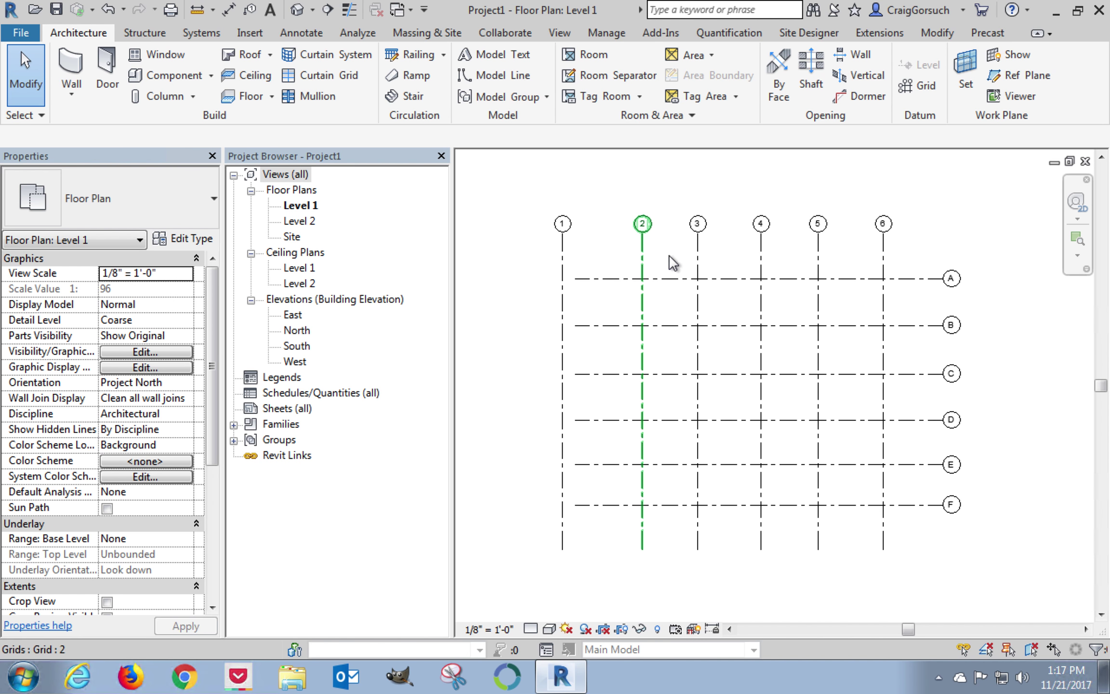
pyautogui.click(702, 260)
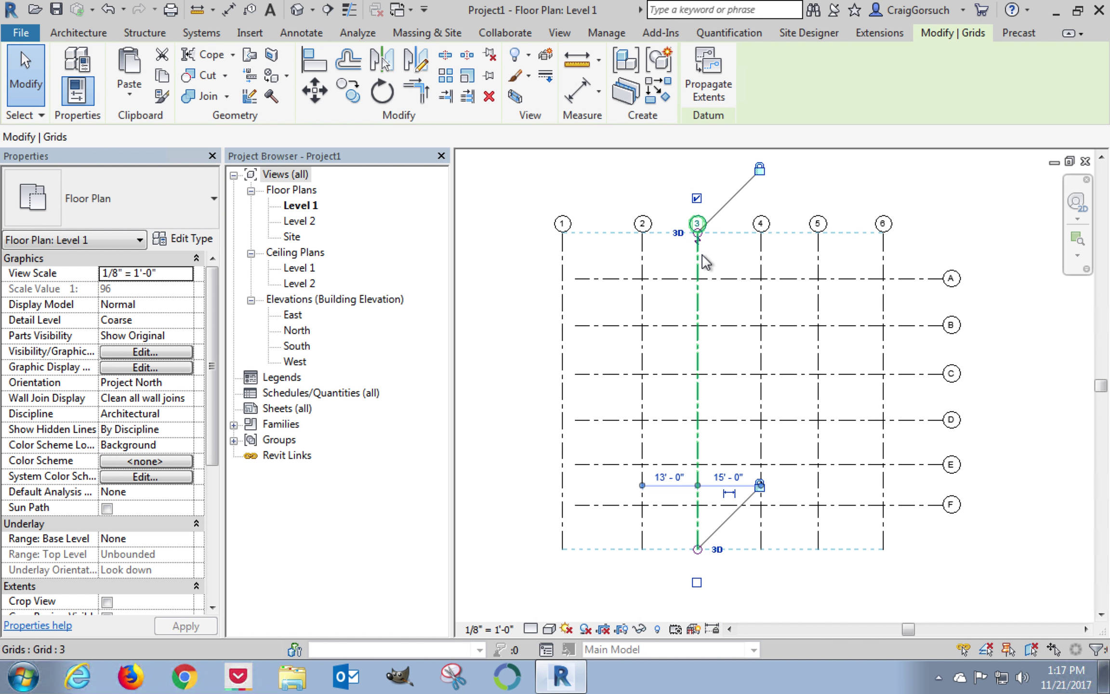
pyautogui.click(679, 480)
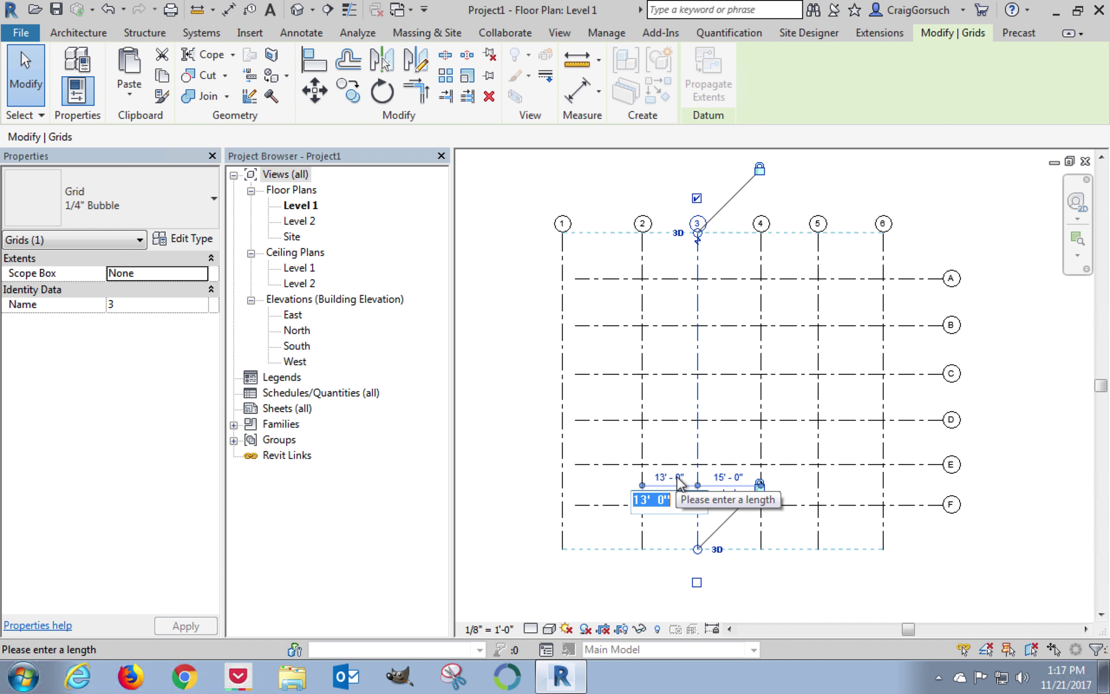
pyautogui.write('16 2')
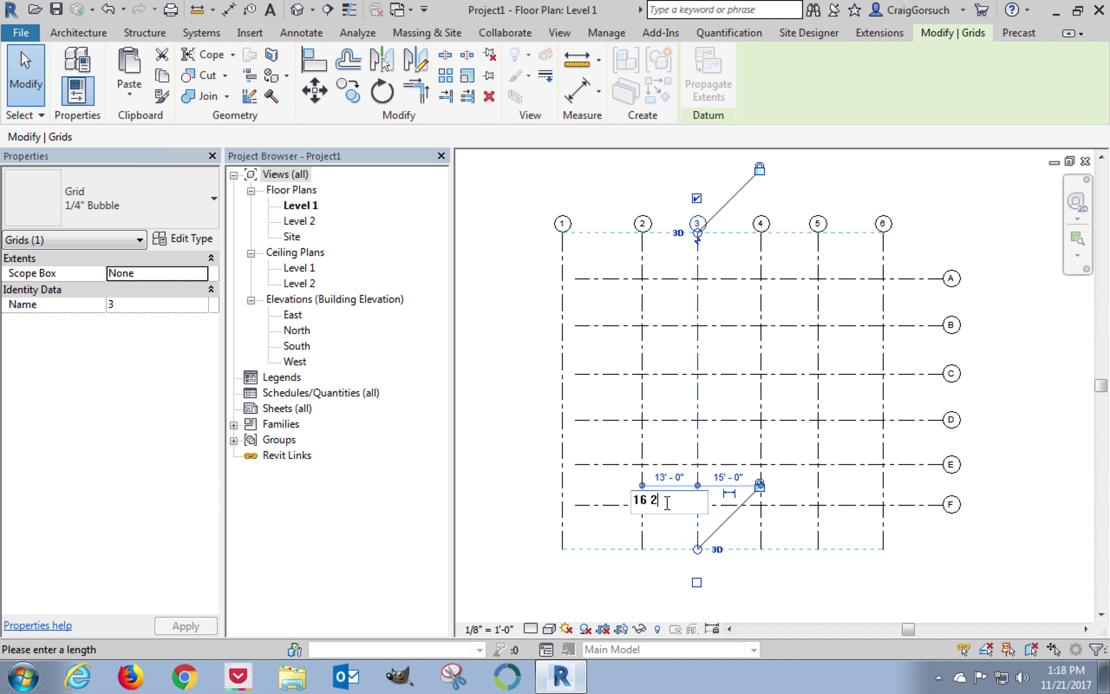
pyautogui.press('Return')
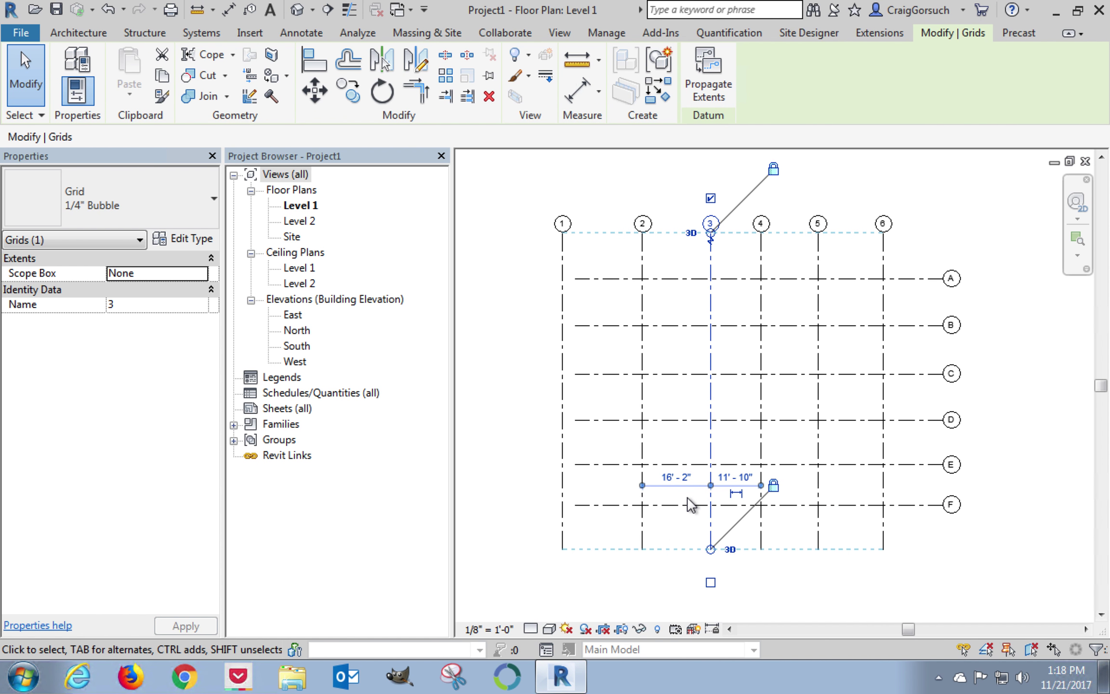
# Move grid 4 by setting its distance from grid 3 to 8'.
pyautogui.click(763, 299)
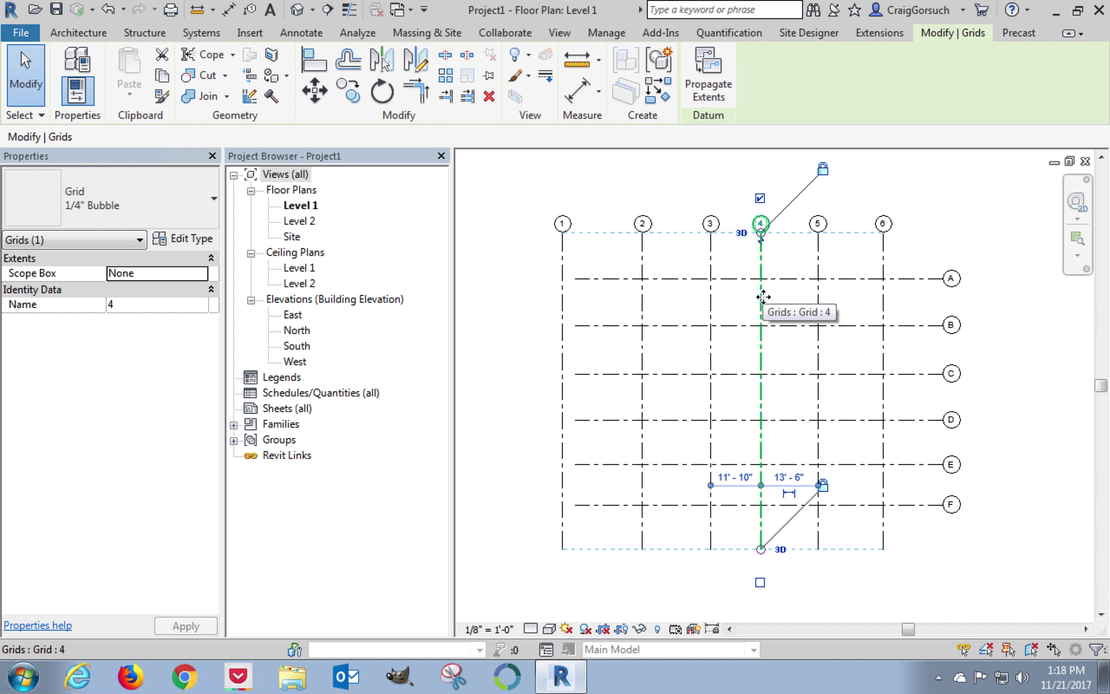
pyautogui.click(735, 479)
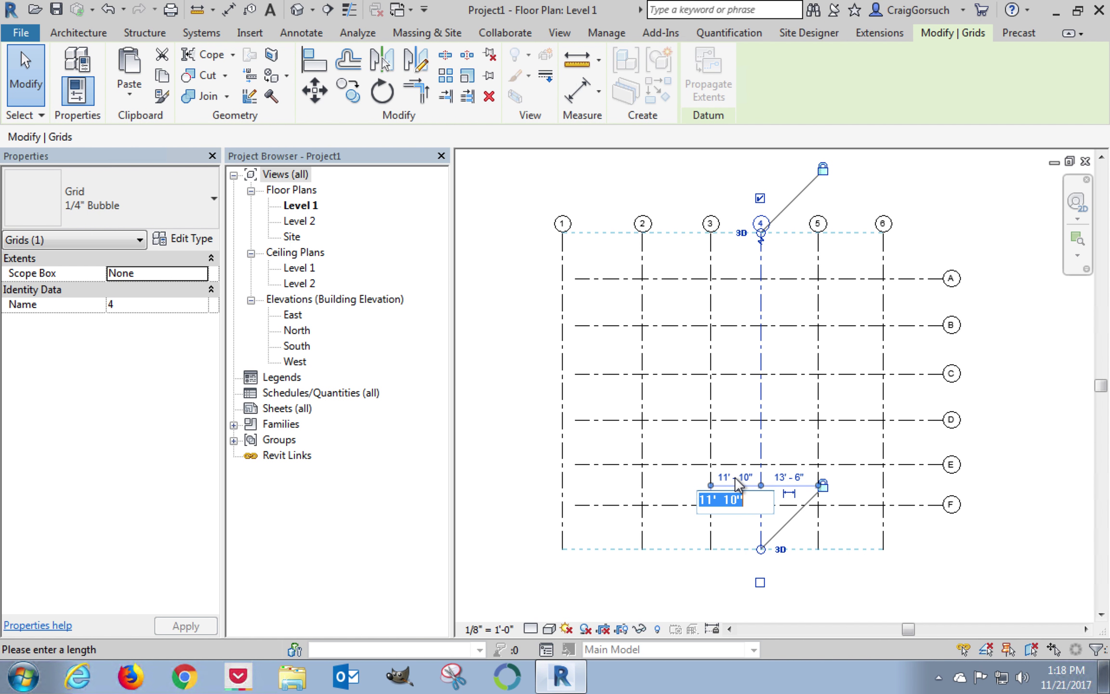
pyautogui.write('8')
pyautogui.press('Return')
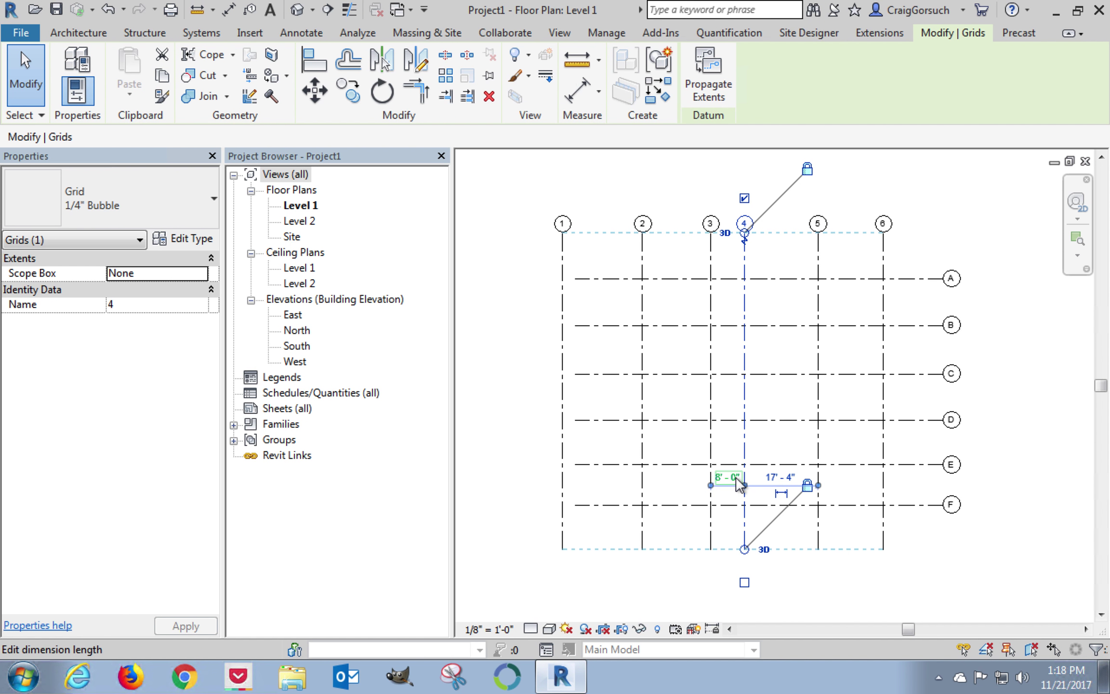
# Move grid 5 by setting its distance from grid 4 to 10'-2".
pyautogui.click(820, 256)
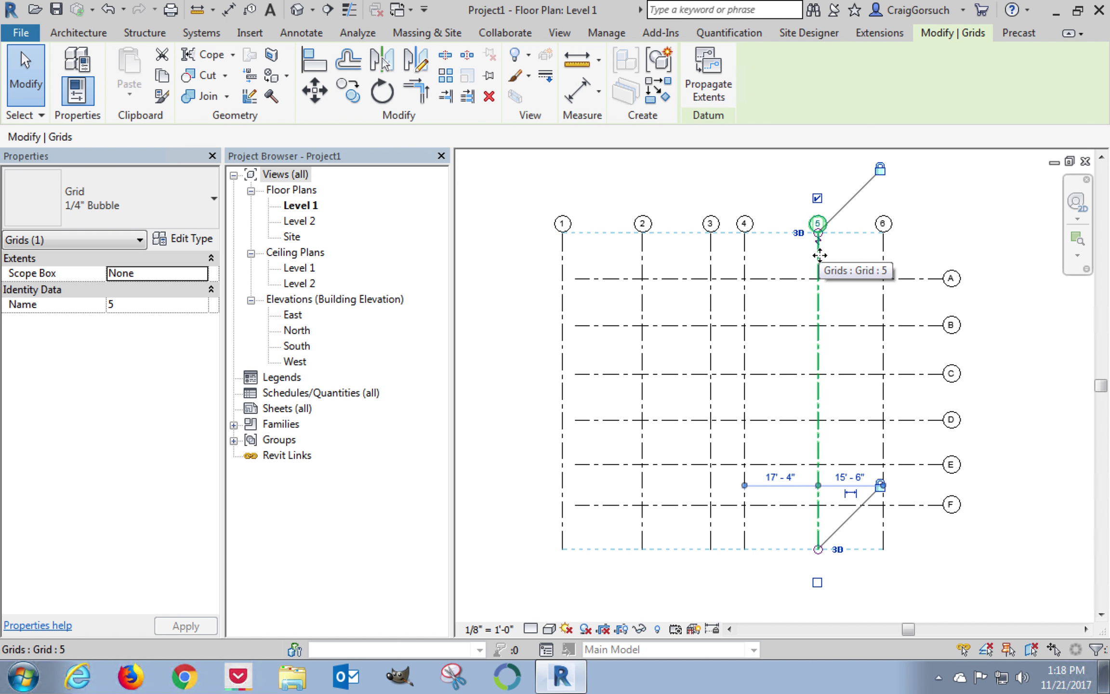
pyautogui.click(778, 477)
pyautogui.write('1')
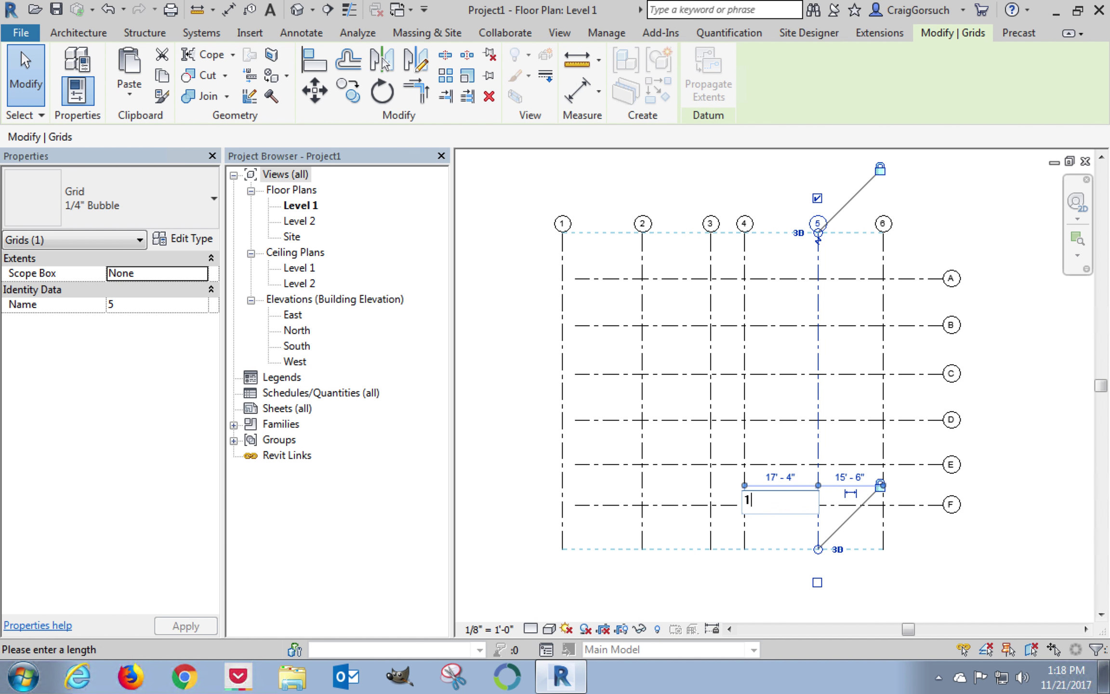
pyautogui.write("0' - 2")
pyautogui.press('Return')
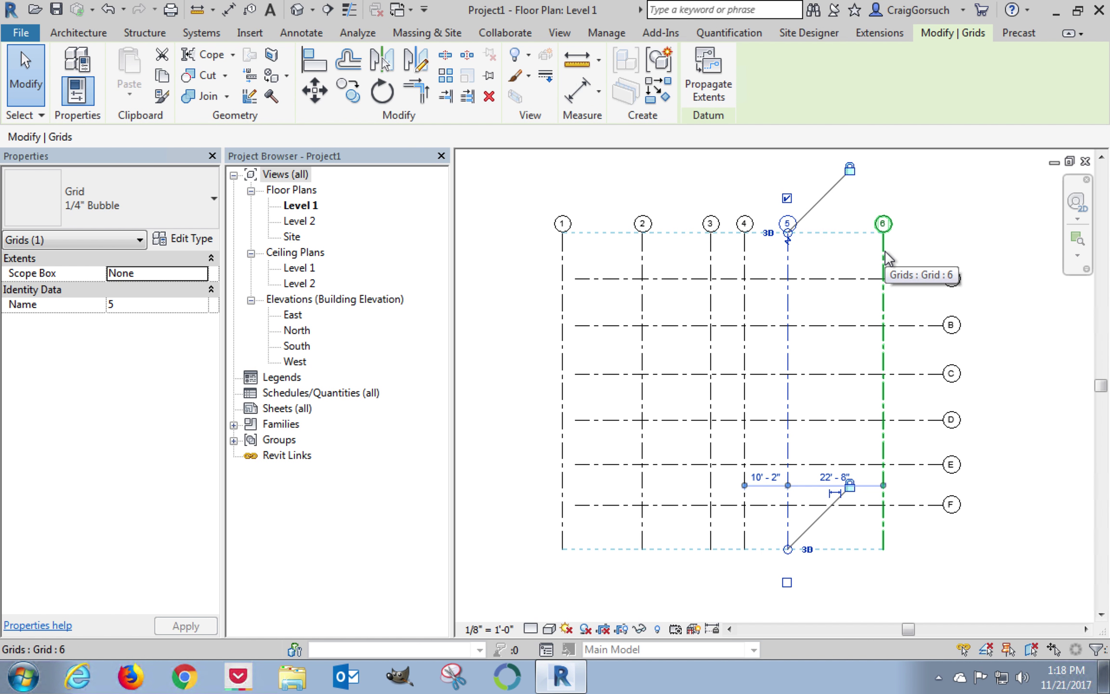
# Move grid 6 by setting its distance from grid 5 to 13'-5", and clear the selection.
pyautogui.click(884, 258)
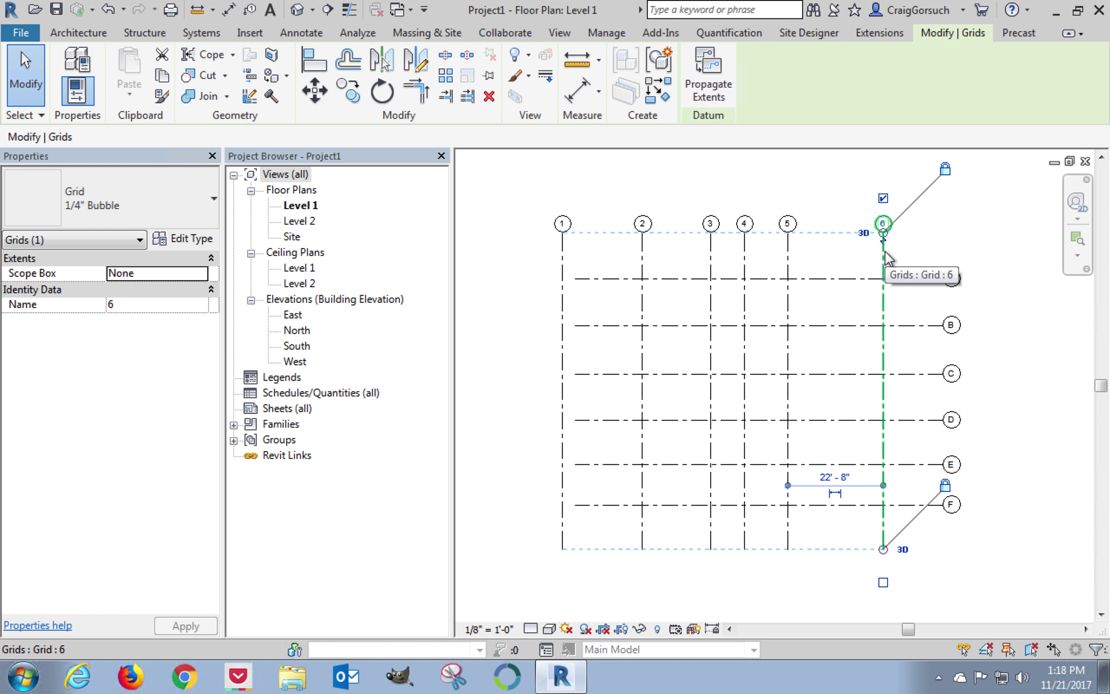
pyautogui.click(825, 475)
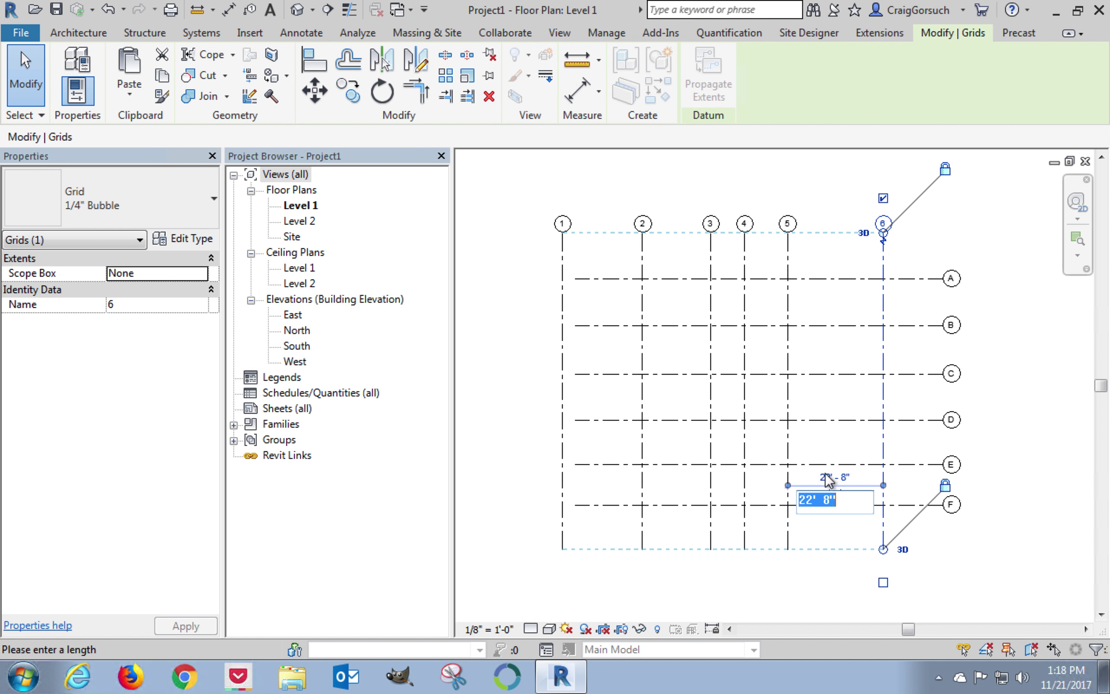
pyautogui.write('13 5')
pyautogui.press('Return')
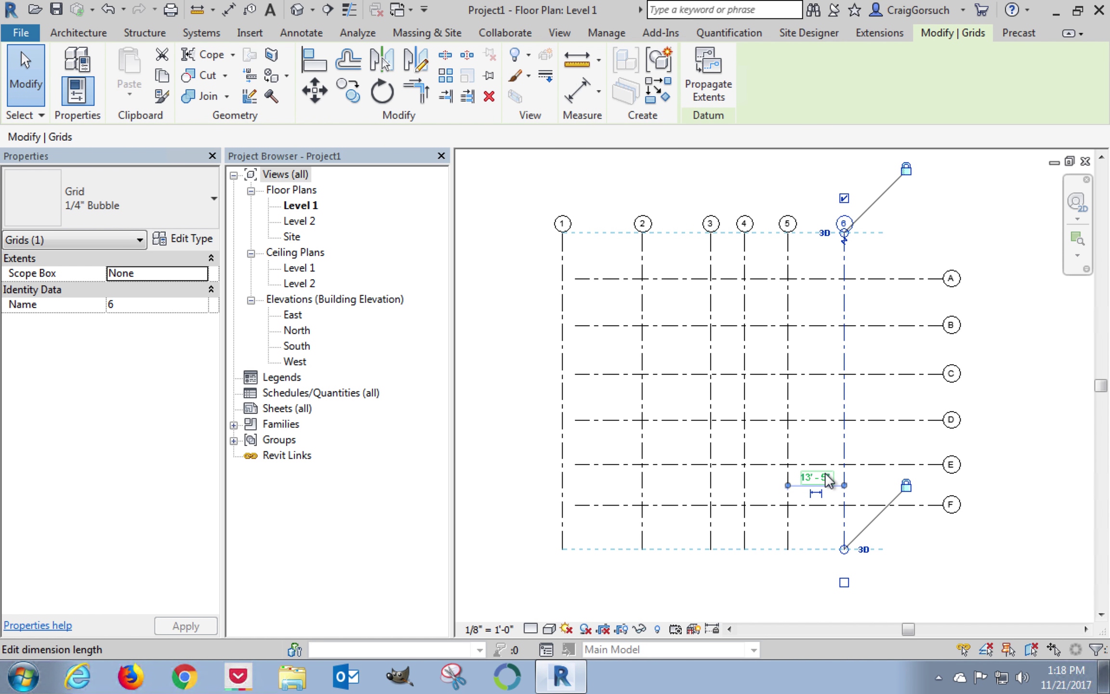
pyautogui.click(875, 301)
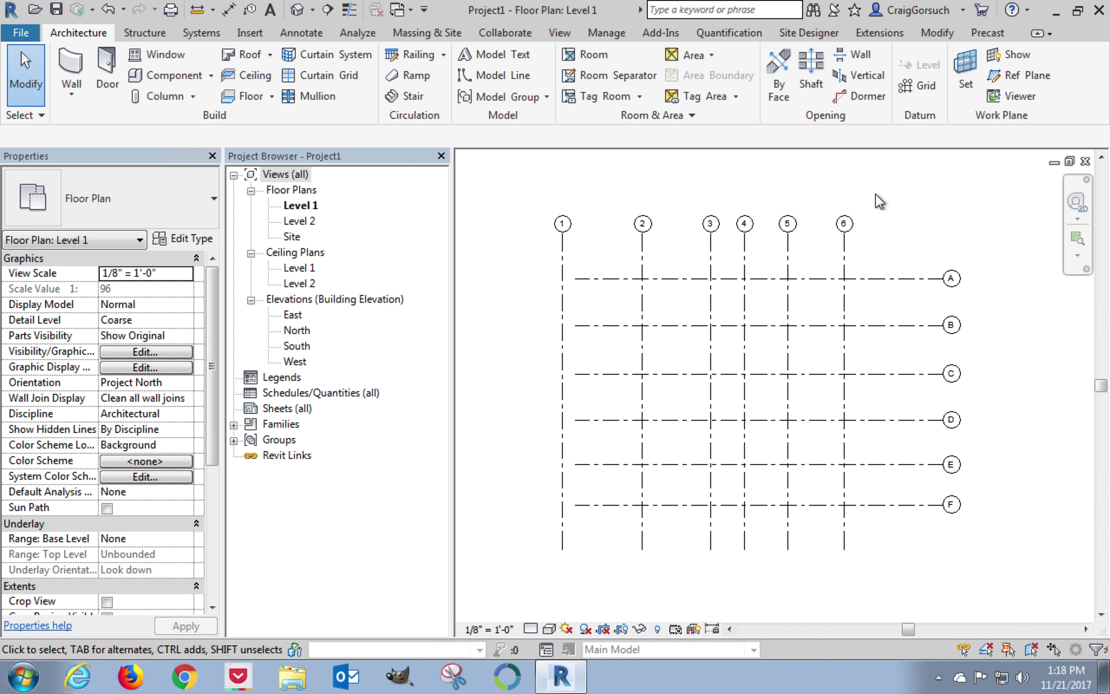
# Move all six numbered vertical grids together about 13' to the right so they sit within the horizontal grid lines.
pyautogui.moveTo(876, 194); pyautogui.dragTo(530, 250)
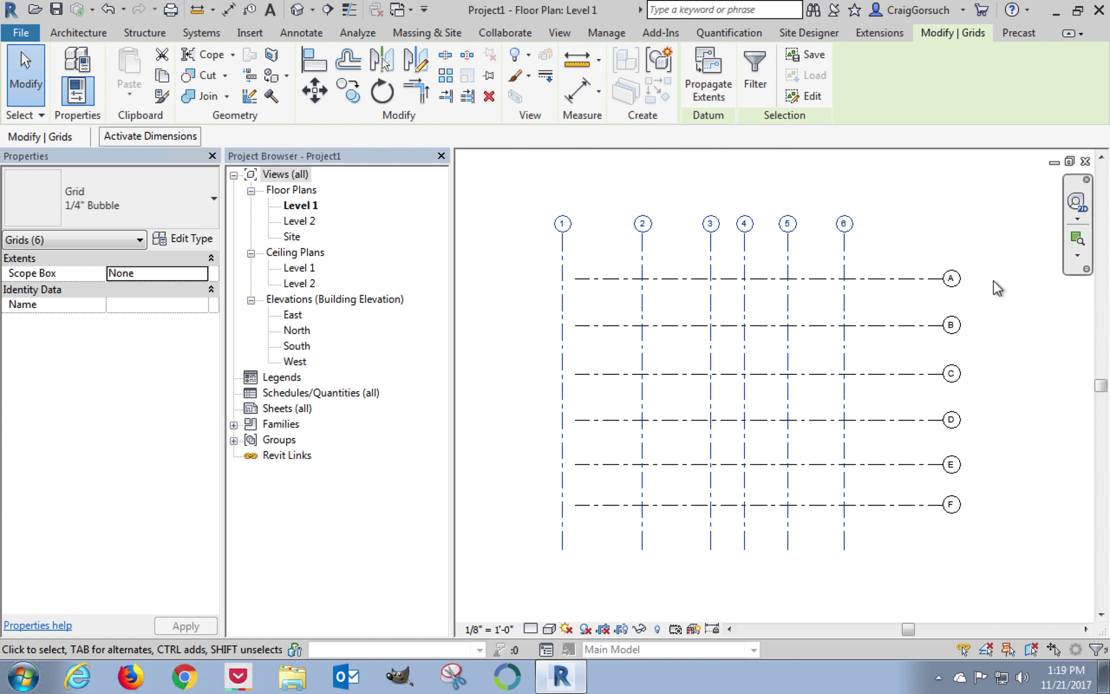
pyautogui.click(315, 92)
pyautogui.click(880, 216)
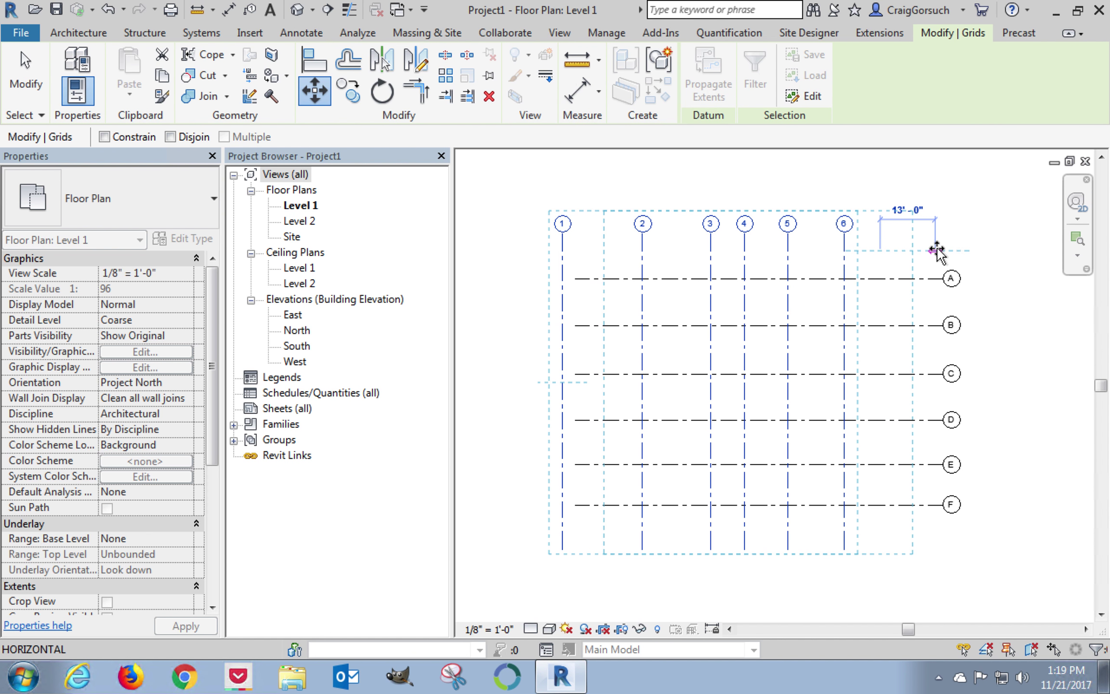
pyautogui.click(935, 250)
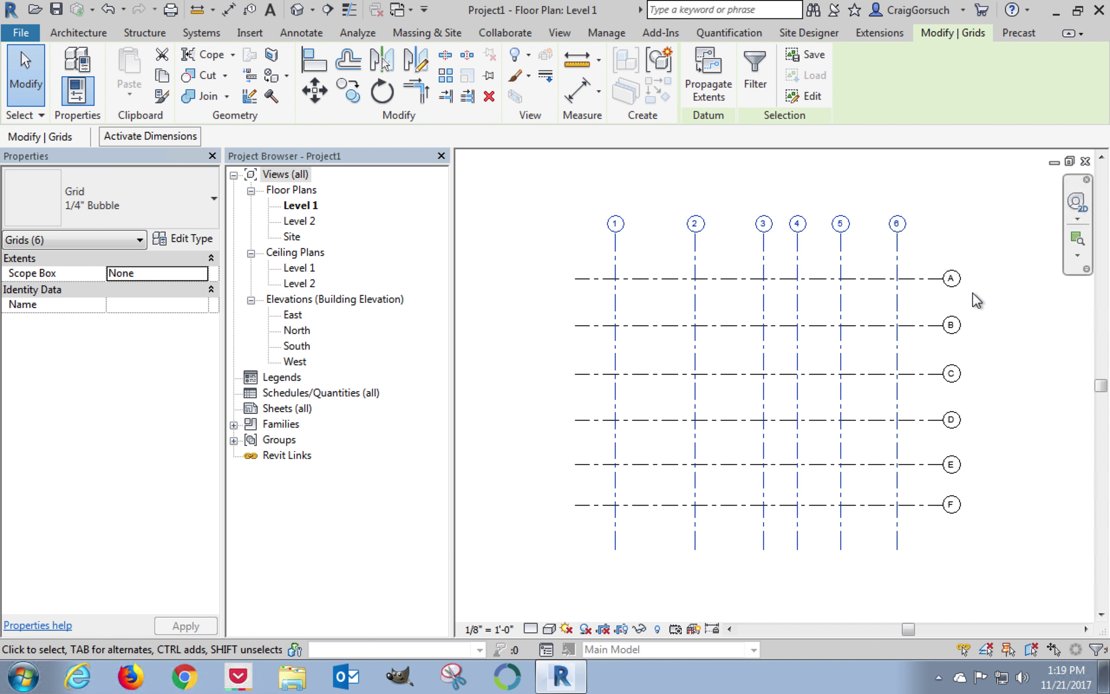
pyautogui.click(997, 396)
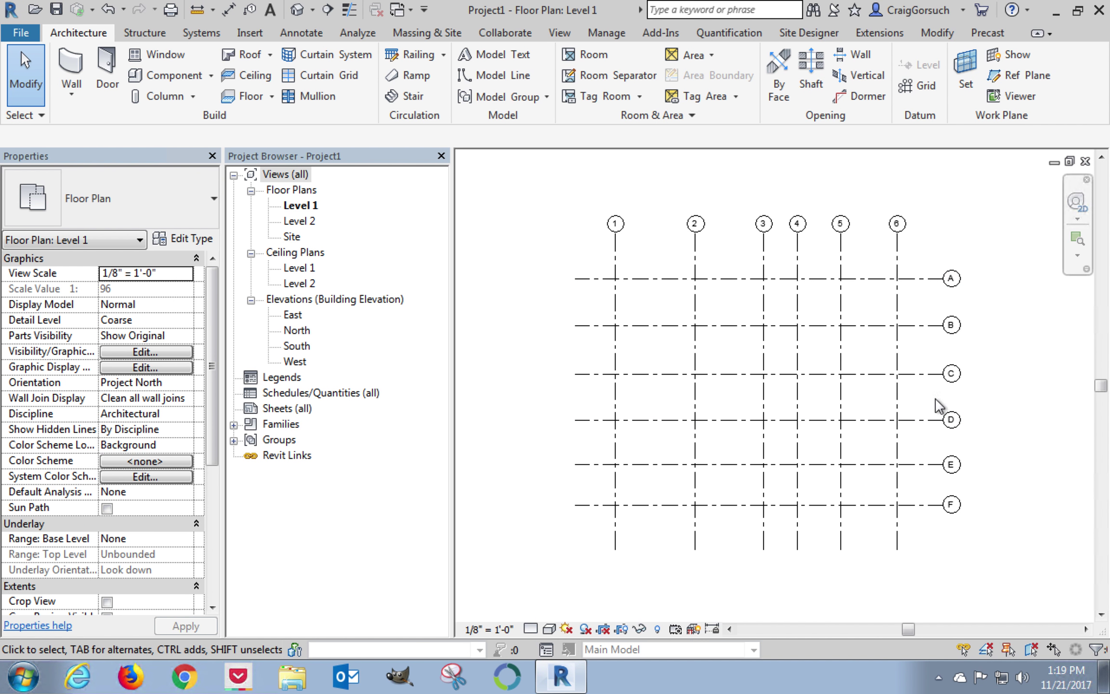
# Move grid B by setting its distance from grid A to 5'.
pyautogui.click(930, 331)
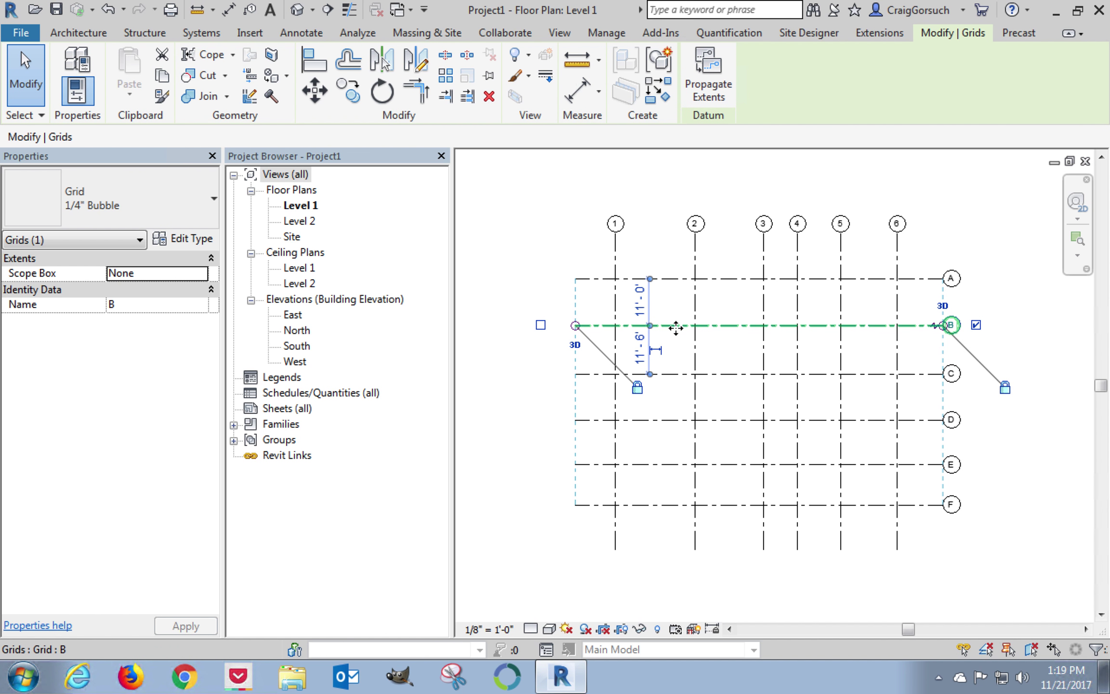
pyautogui.click(639, 306)
pyautogui.write('5')
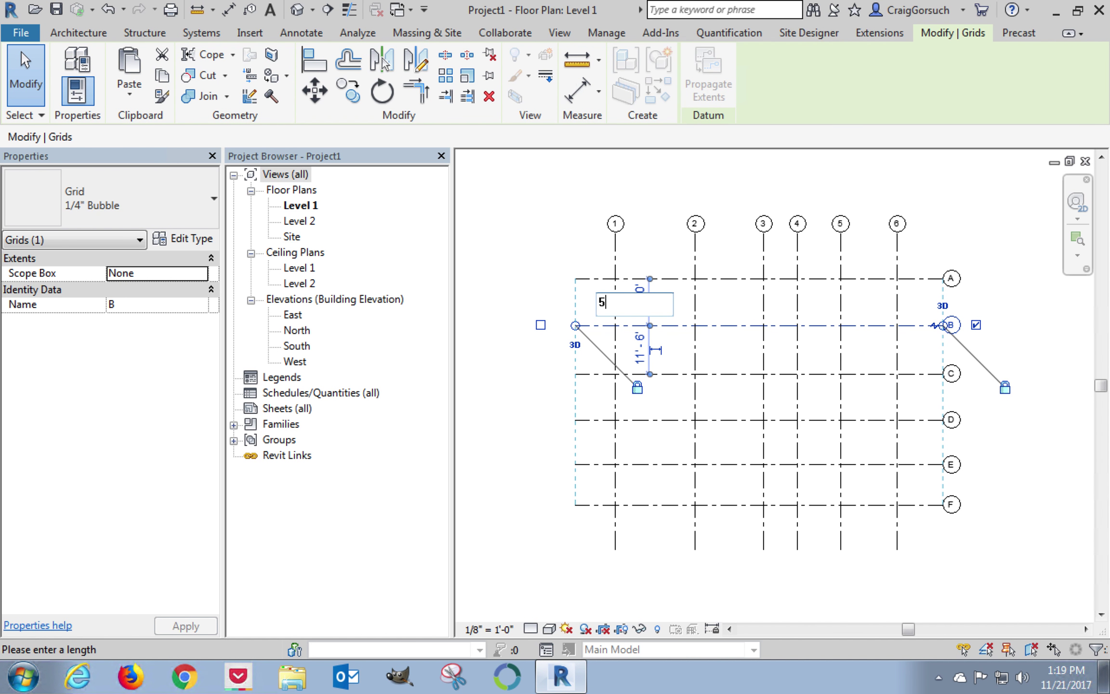
pyautogui.press('Return')
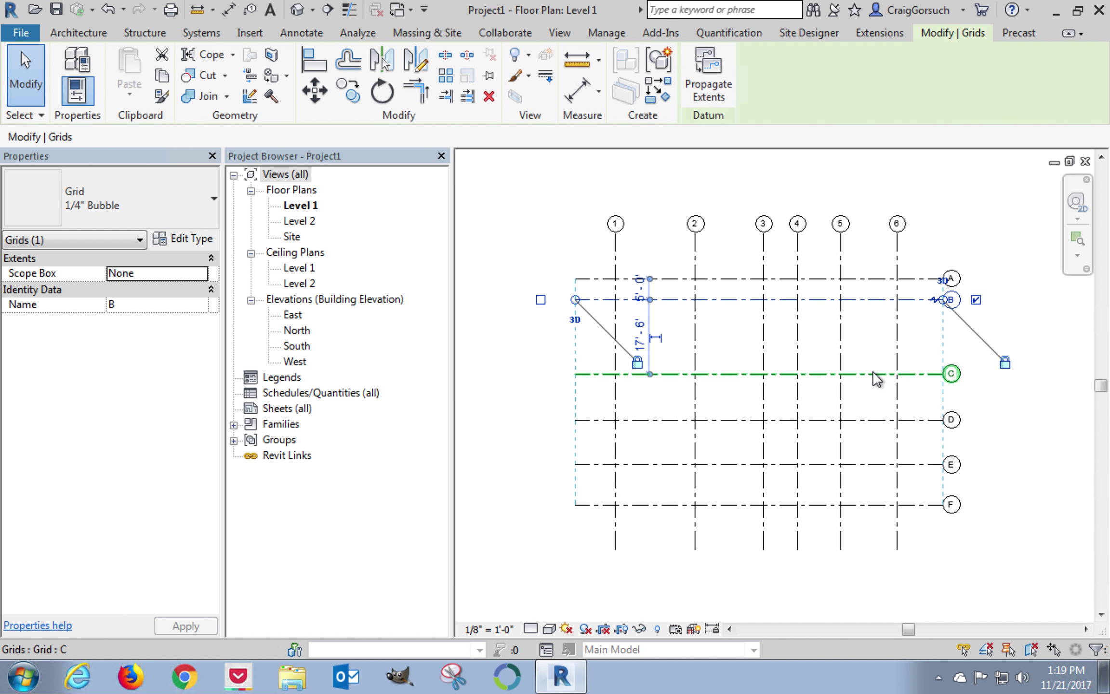
# Move grid C by setting its distance from grid B to 3'.
pyautogui.click(874, 374)
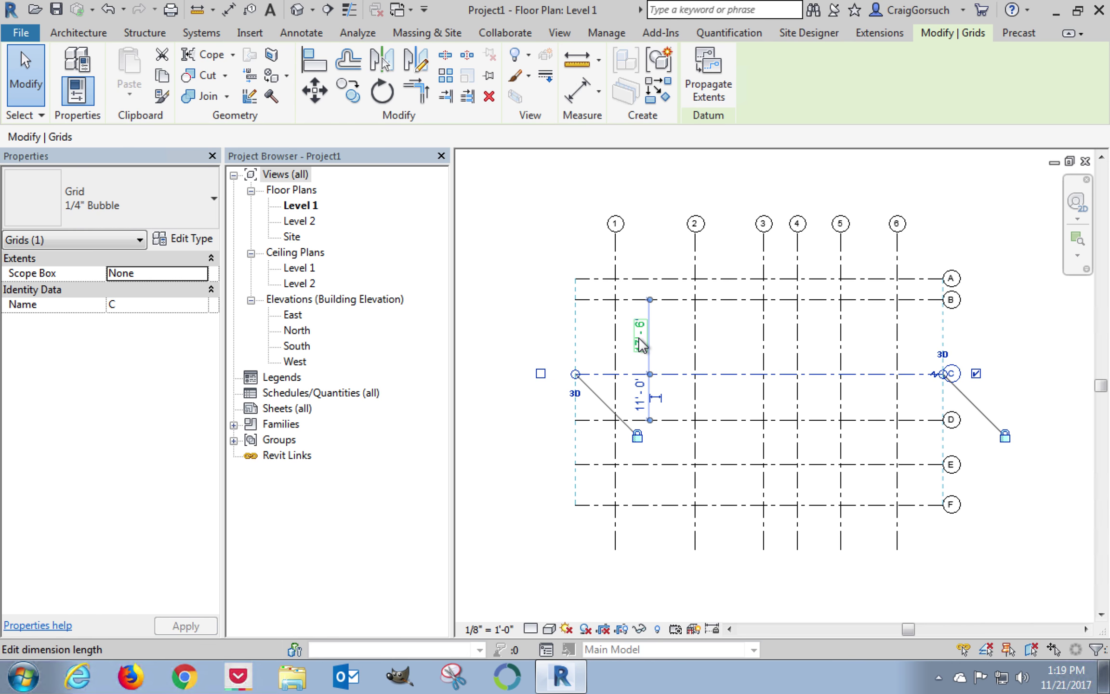
pyautogui.click(638, 343)
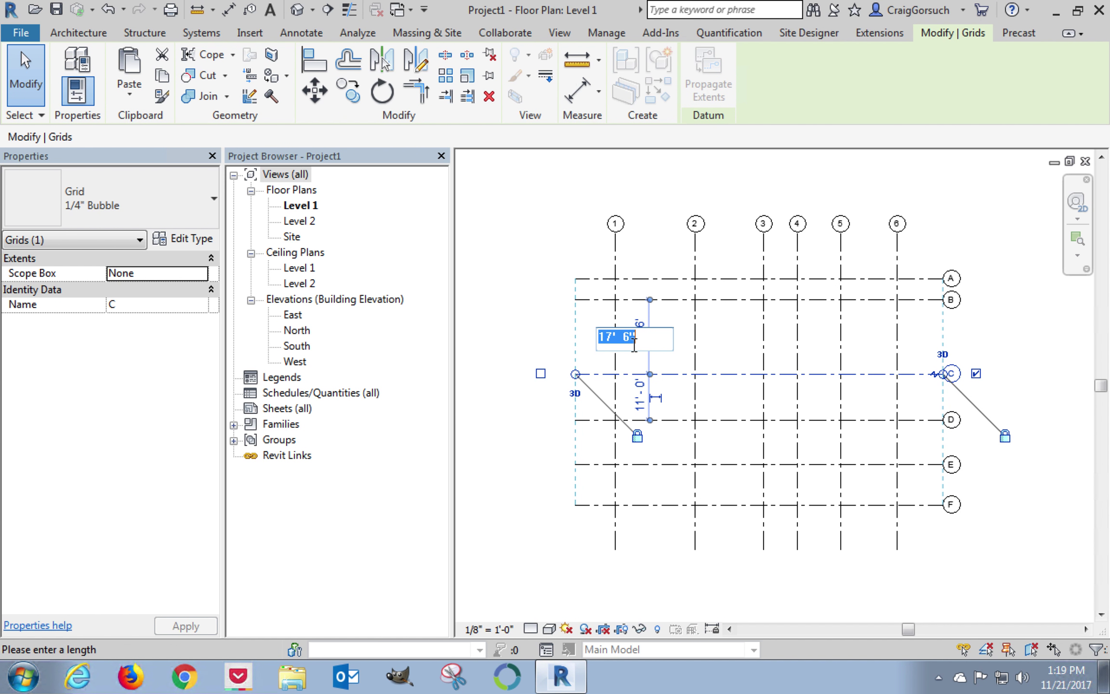
pyautogui.write('3')
pyautogui.press('Return')
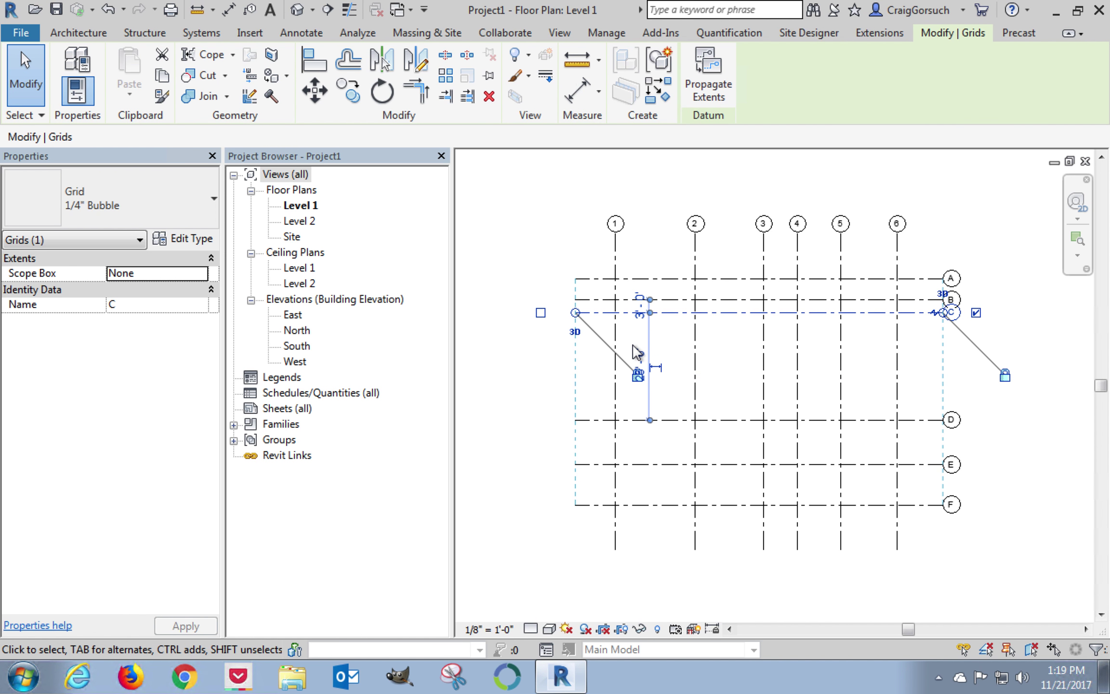
# Move grid D by setting its distance from grid C to 15'-4".
pyautogui.click(934, 426)
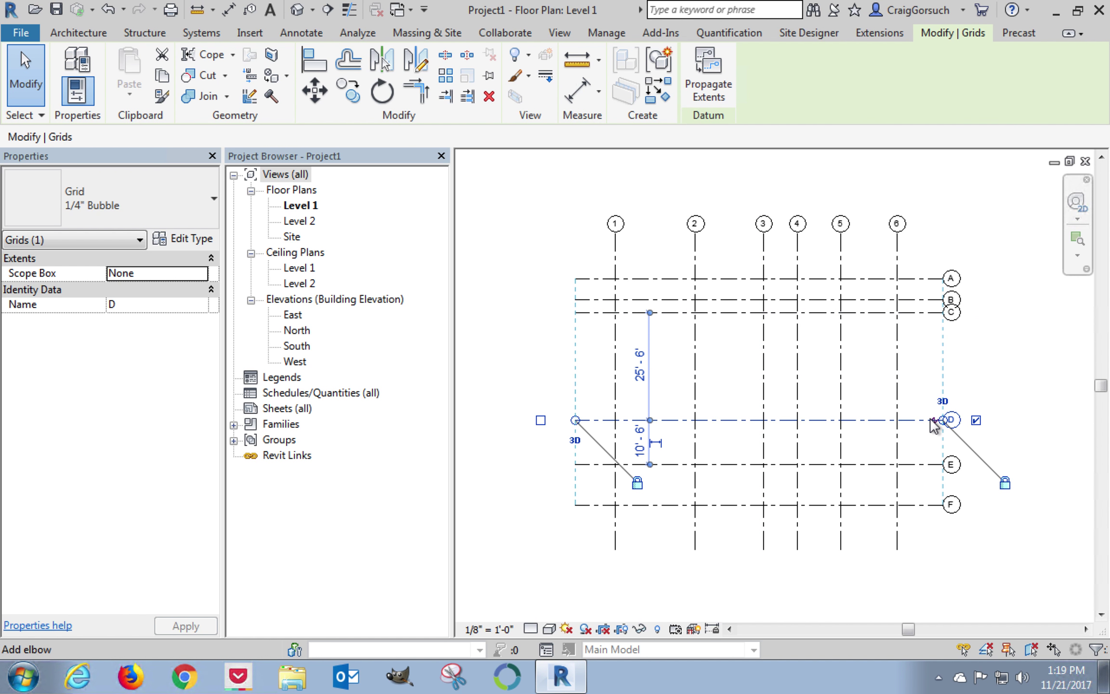
pyautogui.click(639, 372)
pyautogui.write('15 4')
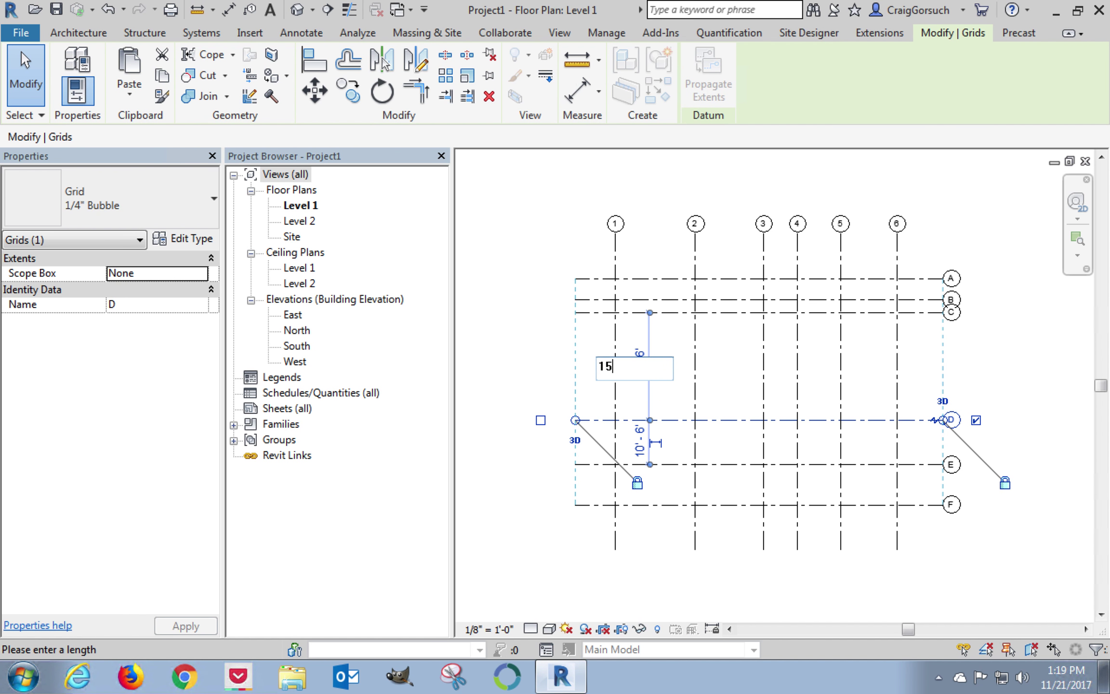
pyautogui.press('Return')
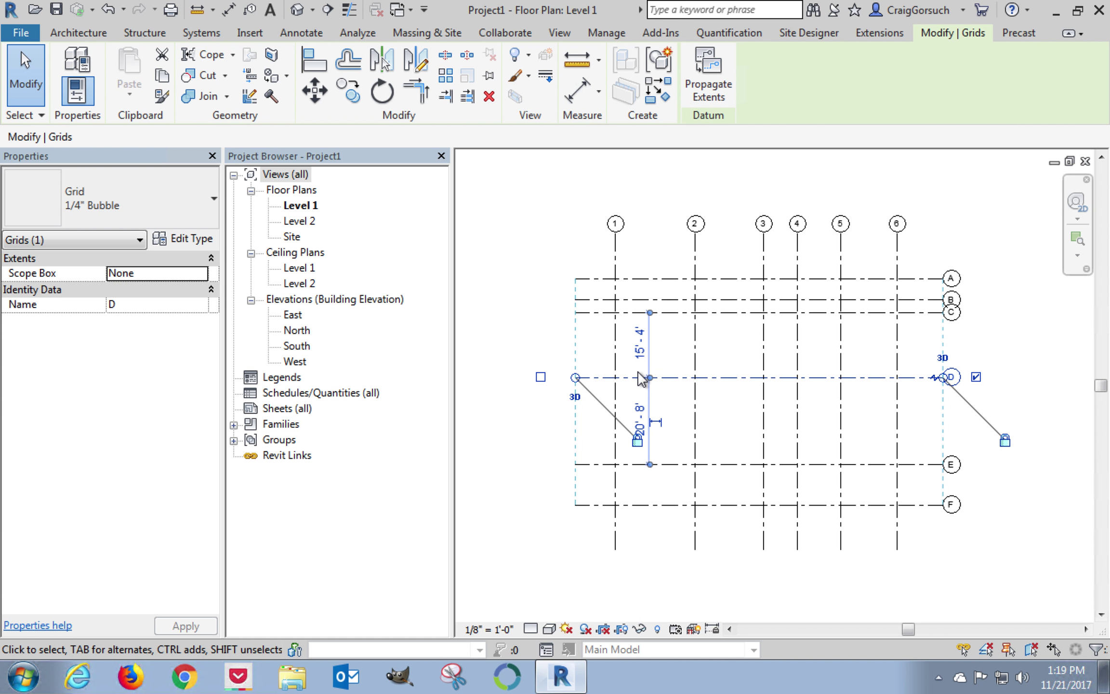
# Move grid E by setting its distance from grid D to 5'-6".
pyautogui.click(735, 465)
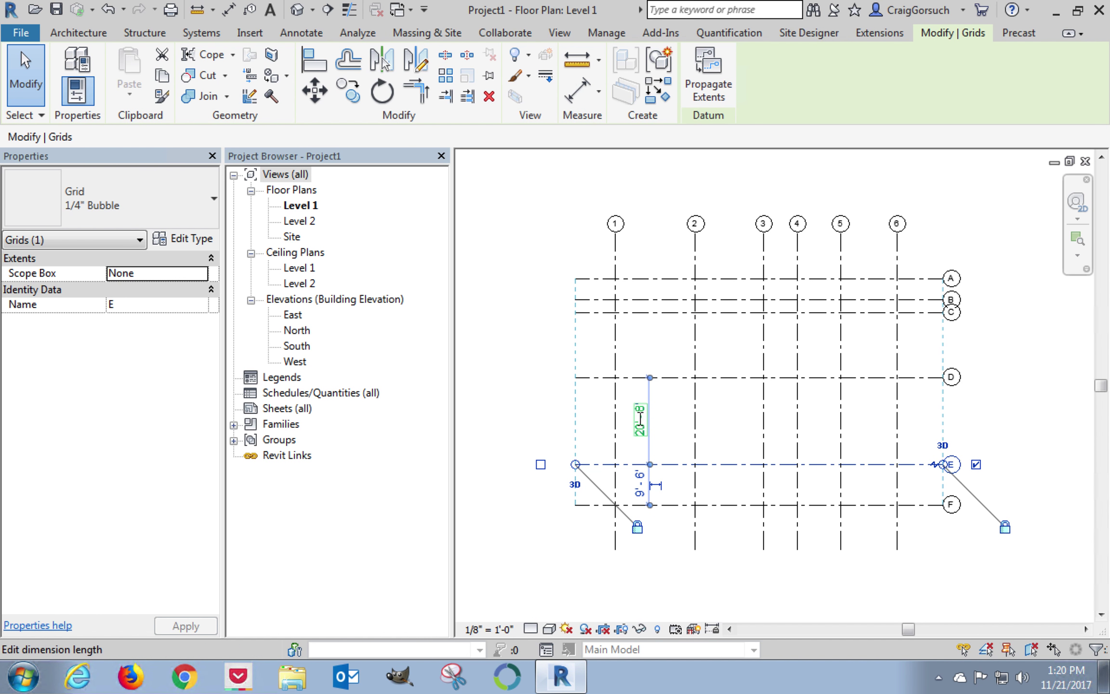
pyautogui.click(639, 419)
pyautogui.write('5 6')
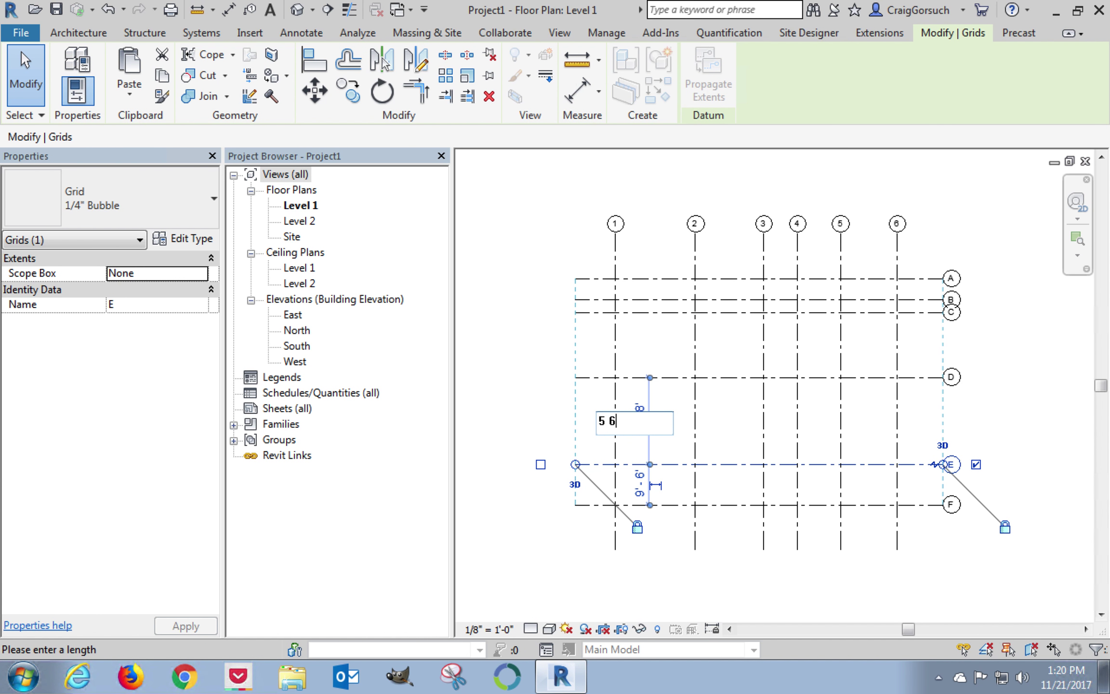
pyautogui.press('Return')
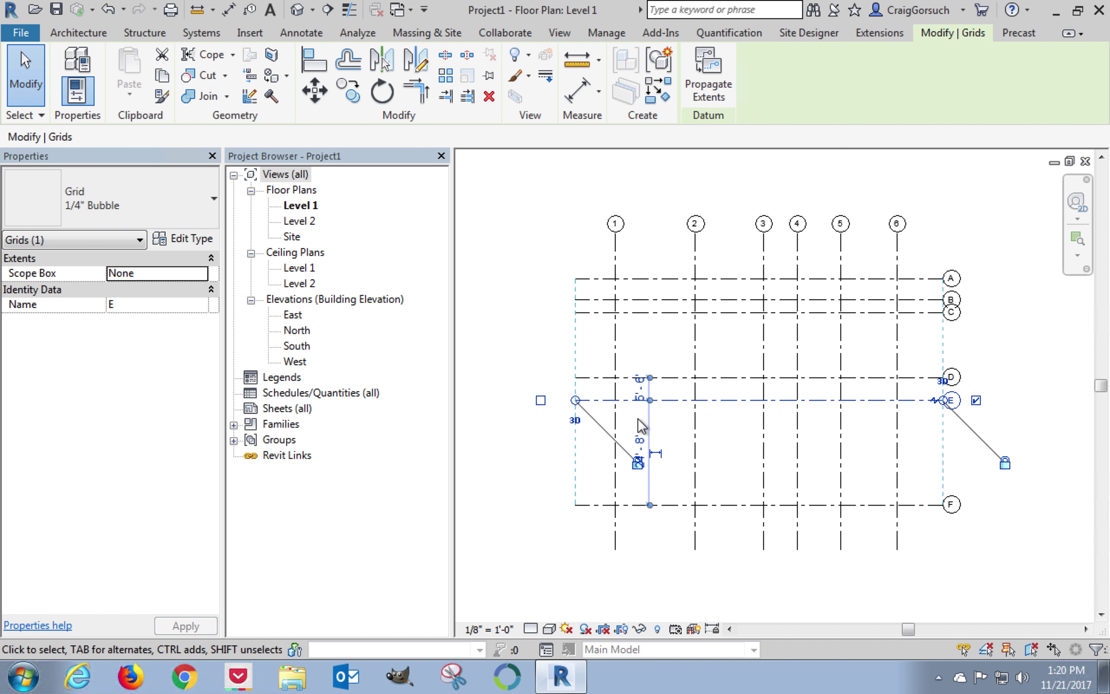
# Move grid F by setting its distance from grid E to 4'-9 1/2", and clear the selection.
pyautogui.click(735, 506)
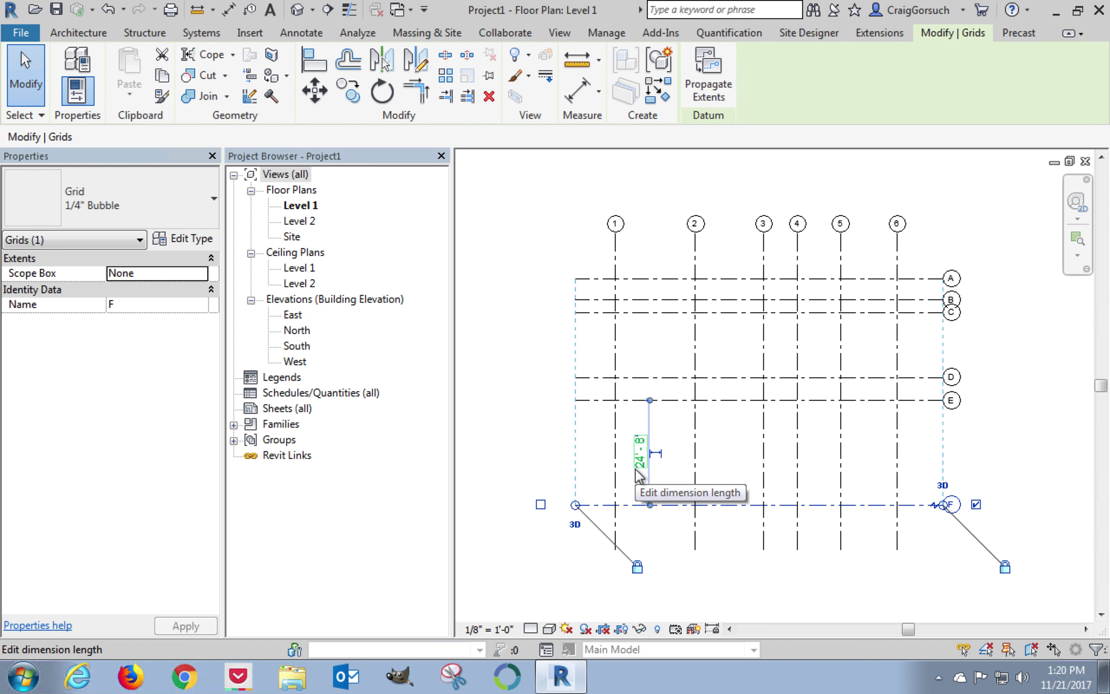
pyautogui.click(636, 470)
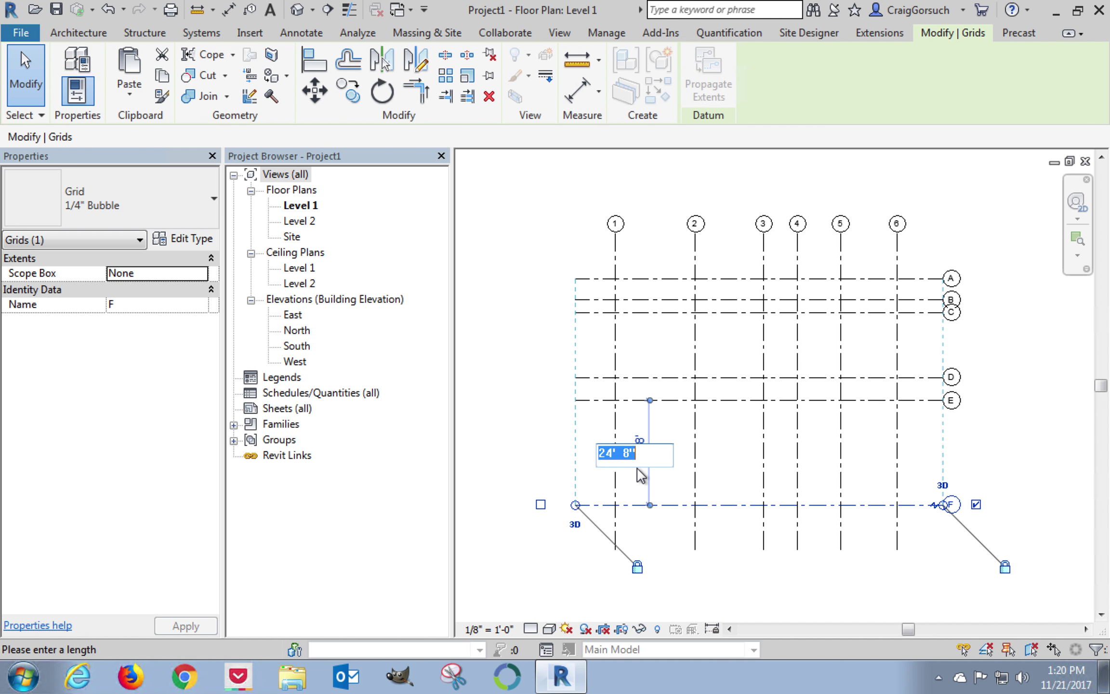
pyautogui.write('4')
pyautogui.press('Return')
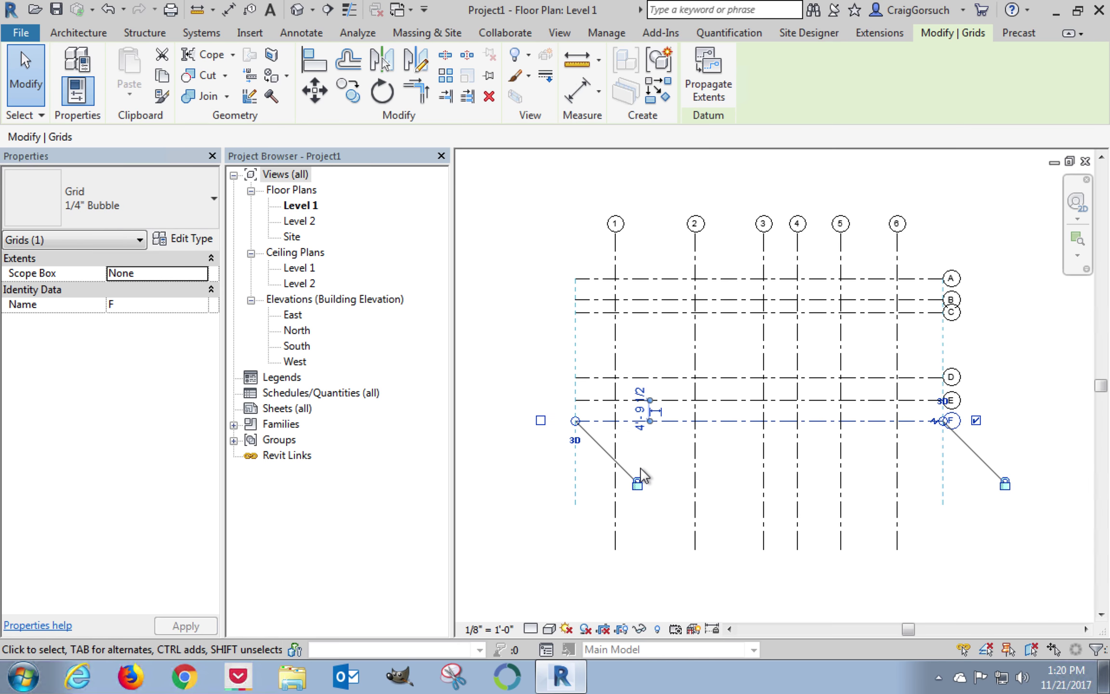
pyautogui.click(665, 478)
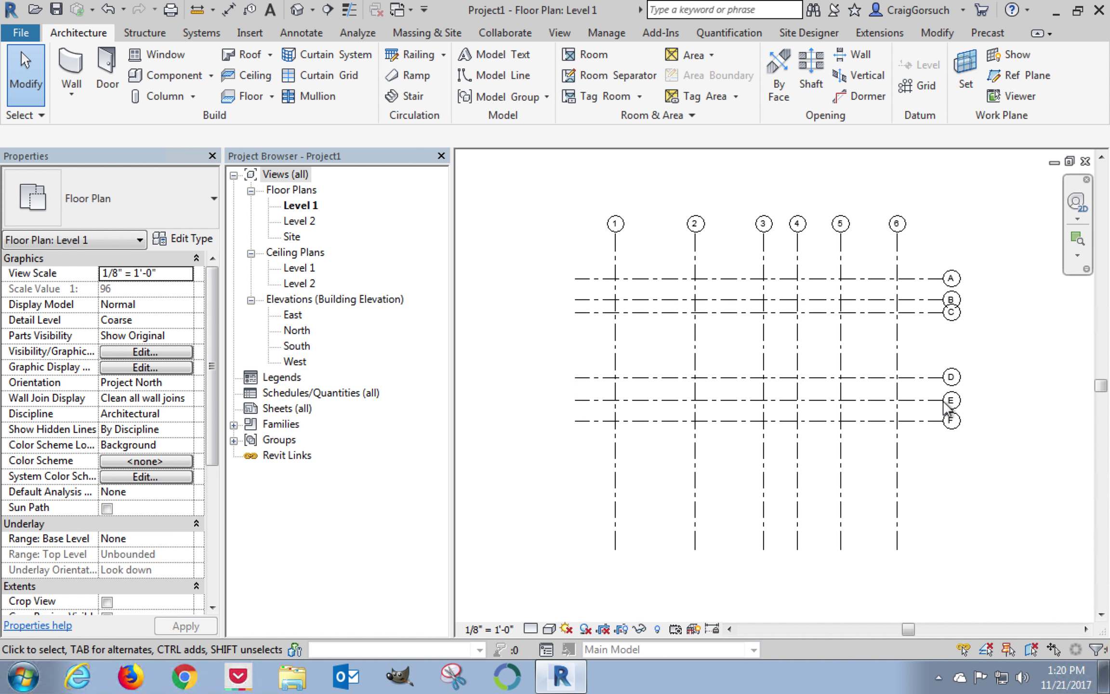
# Select grids A to F together and move them straight down about 8'-9", centering them between the elevation markers.
pyautogui.scroll(-1, 915, 511)
pyautogui.scroll(-2, 914, 511)
pyautogui.moveTo(958, 505); pyautogui.dragTo(889, 479, button='middle')
pyautogui.moveTo(915, 432); pyautogui.dragTo(840, 433)
pyautogui.click(892, 278)
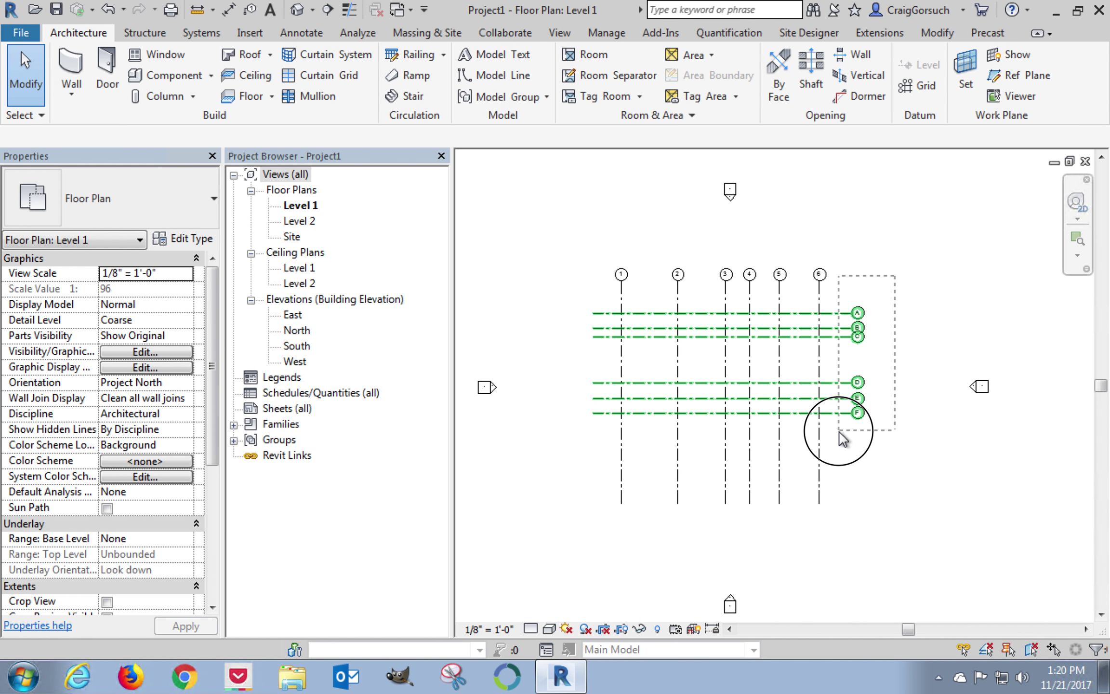
pyautogui.moveTo(839, 431); pyautogui.dragTo(839, 432)
pyautogui.click(853, 285)
pyautogui.moveTo(827, 279); pyautogui.dragTo(886, 436)
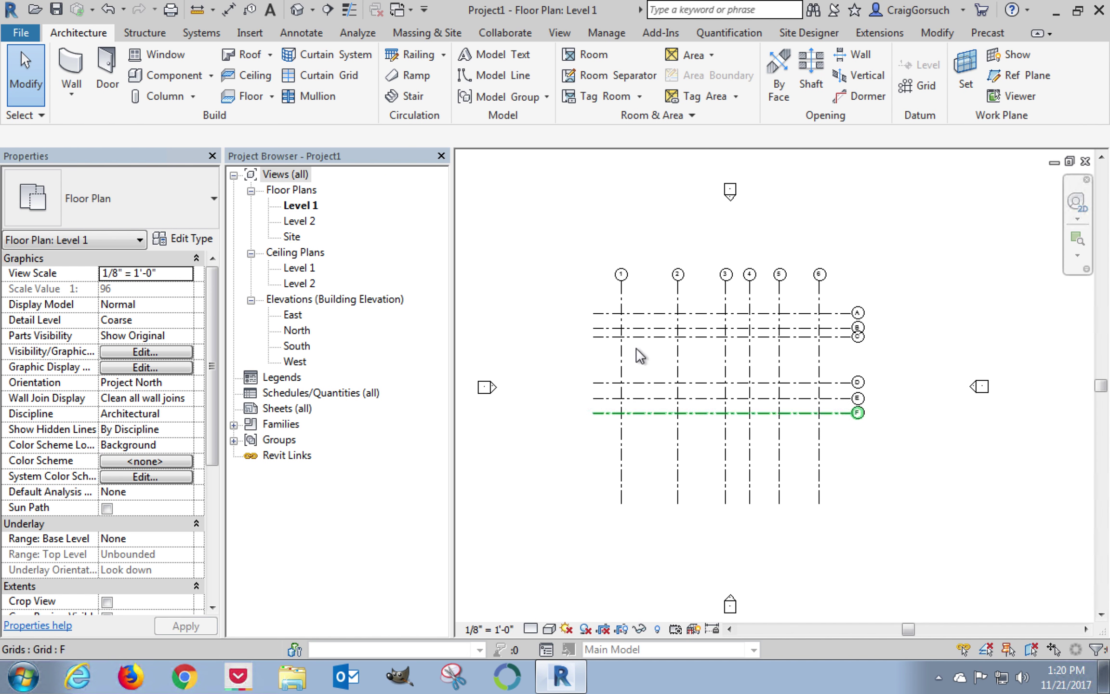
pyautogui.moveTo(565, 289); pyautogui.dragTo(844, 297)
pyautogui.click(901, 442)
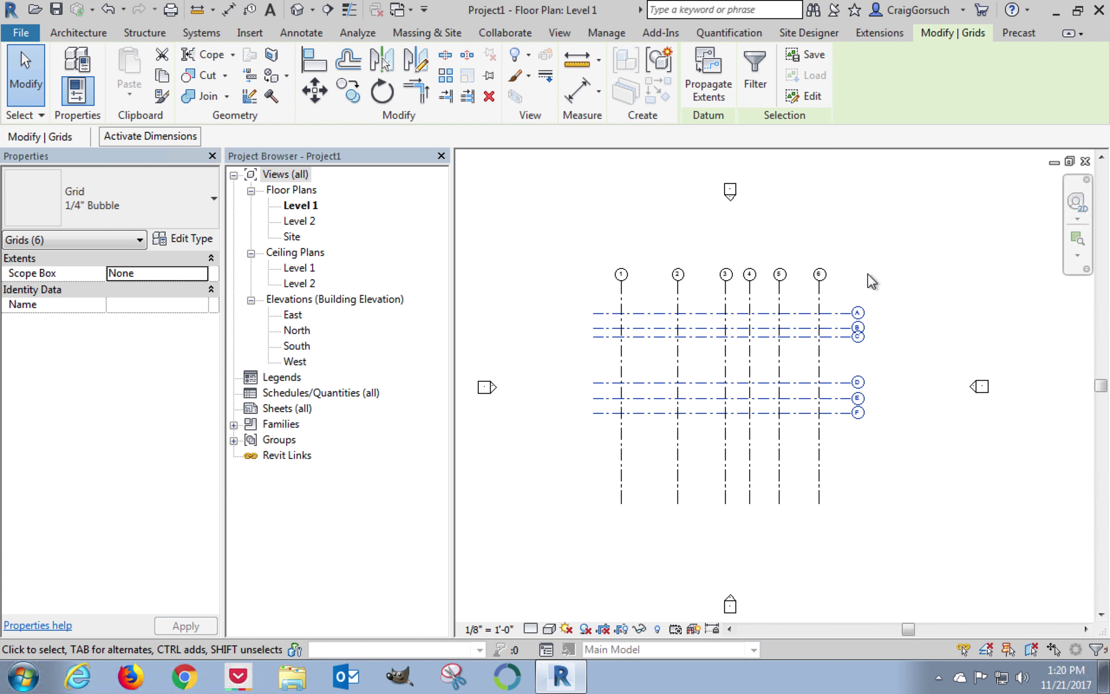
pyautogui.click(314, 90)
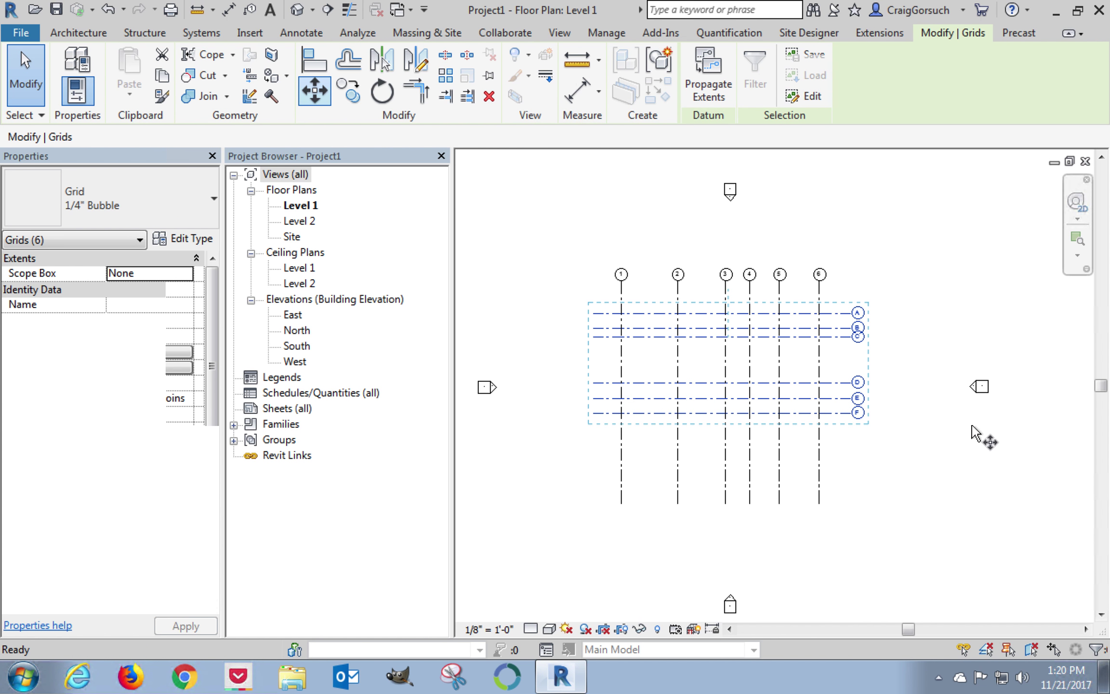
pyautogui.click(871, 357)
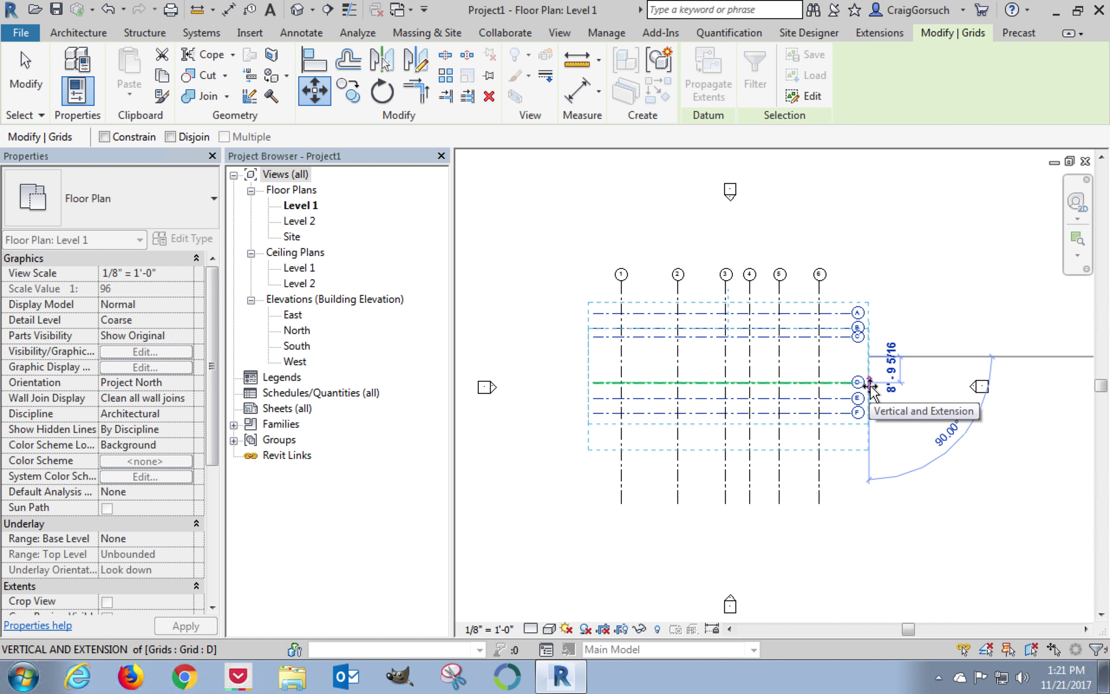
pyautogui.click(870, 384)
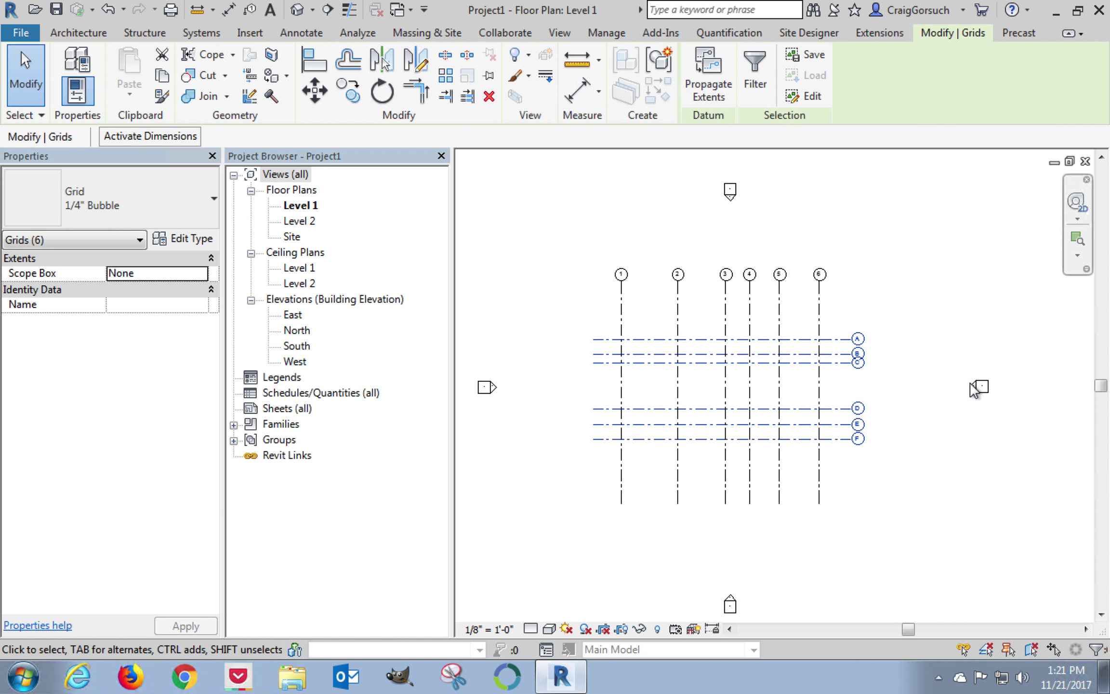
pyautogui.click(909, 373)
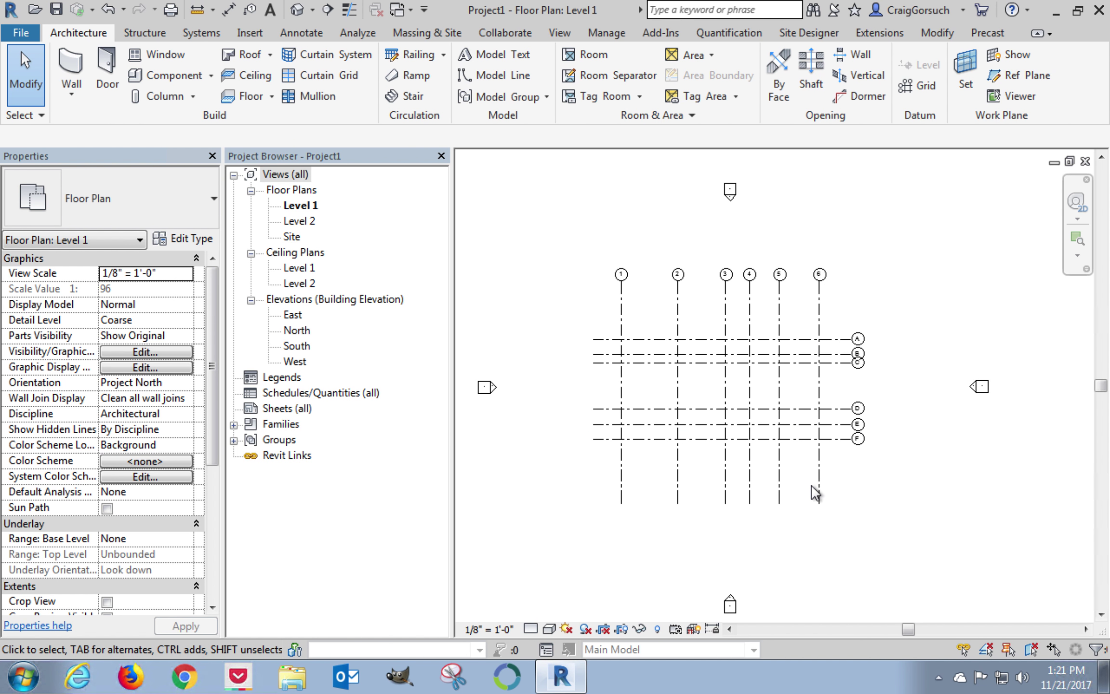
# Shorten the aligned upper ends of grids 1 to 6 through grid 6, bringing the bubbles closer to grid A.
pyautogui.scroll(2, 733, 455)
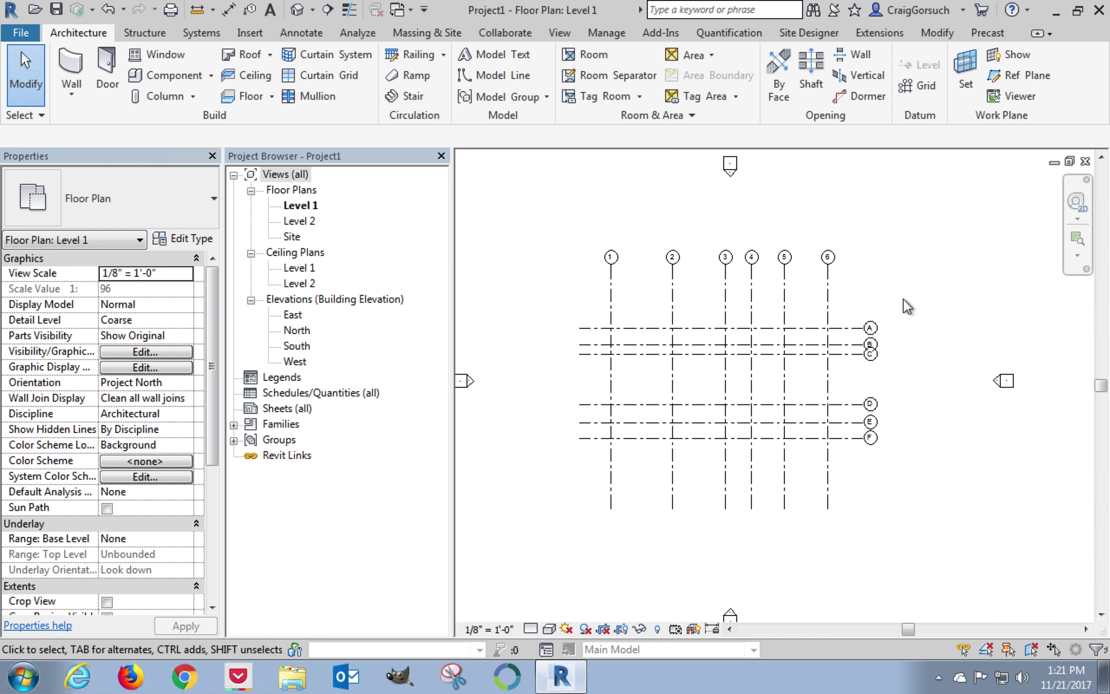
pyautogui.click(829, 285)
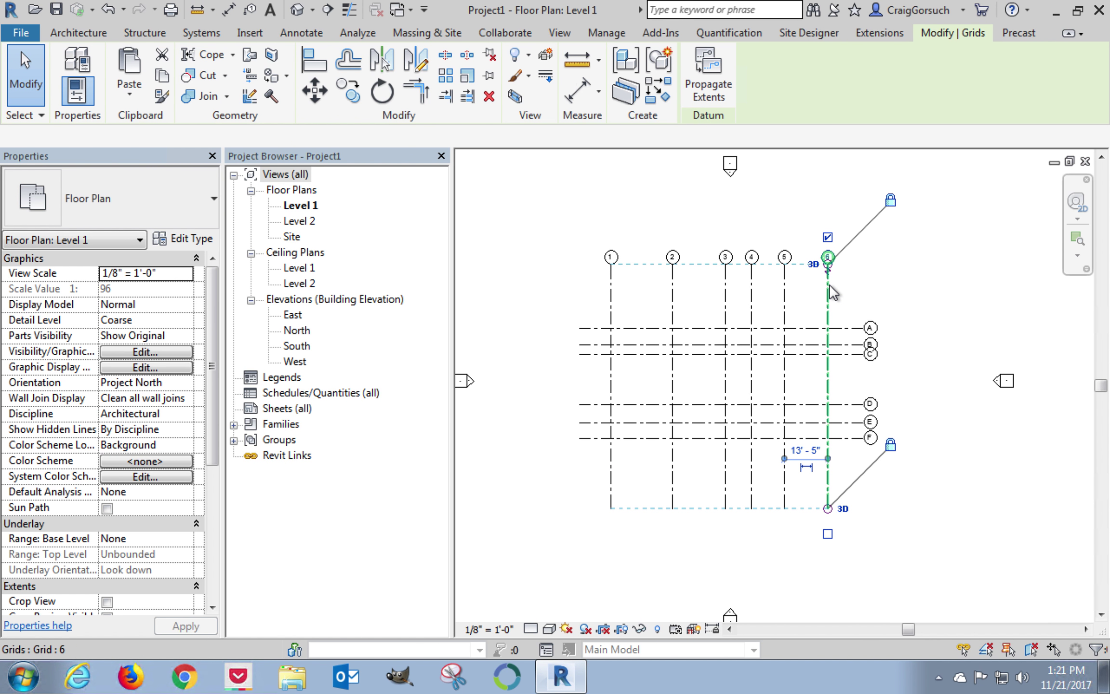
pyautogui.scroll(1, 865, 269)
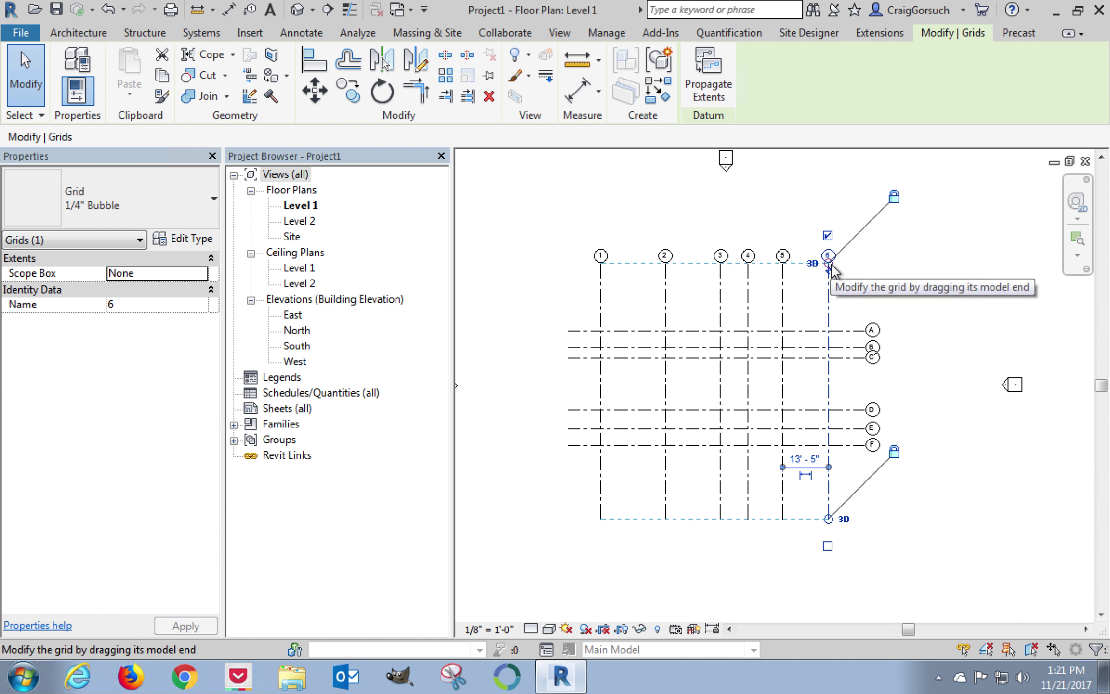
pyautogui.scroll(2, 831, 272)
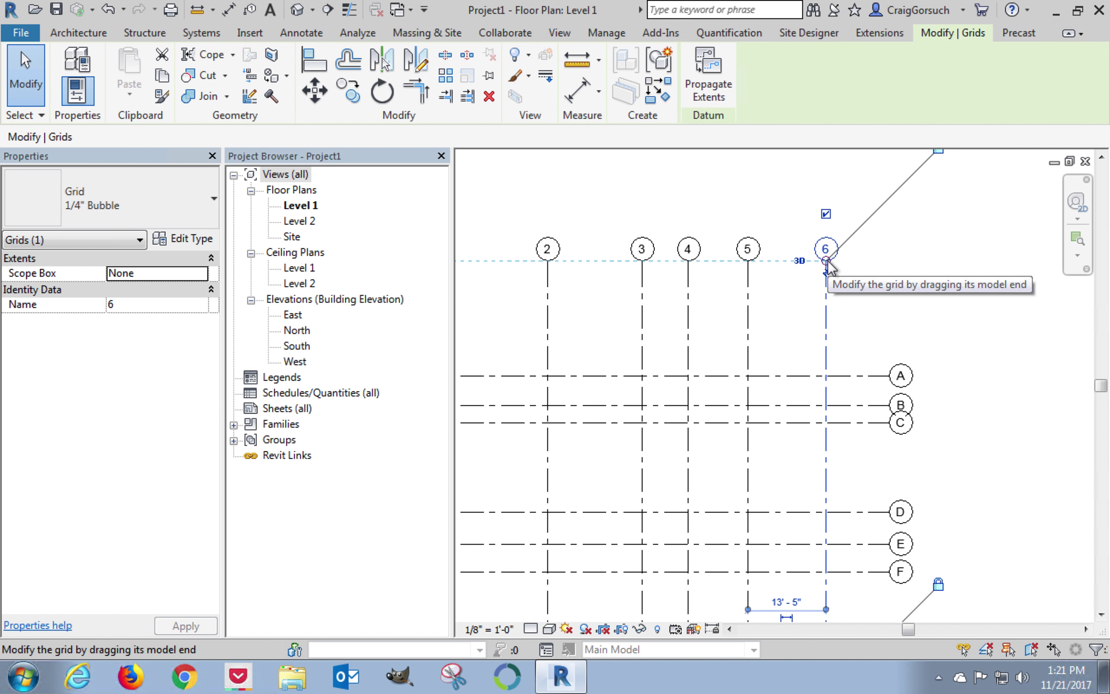
pyautogui.moveTo(828, 269); pyautogui.dragTo(748, 376, button='middle')
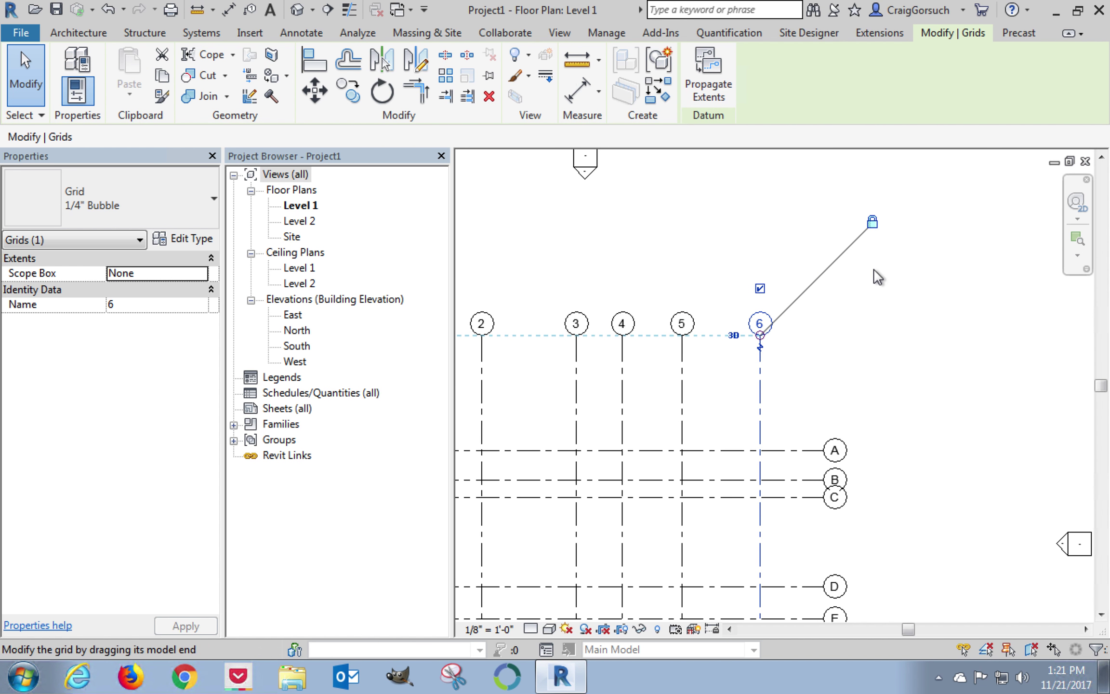
pyautogui.moveTo(814, 356); pyautogui.dragTo(962, 320, button='middle')
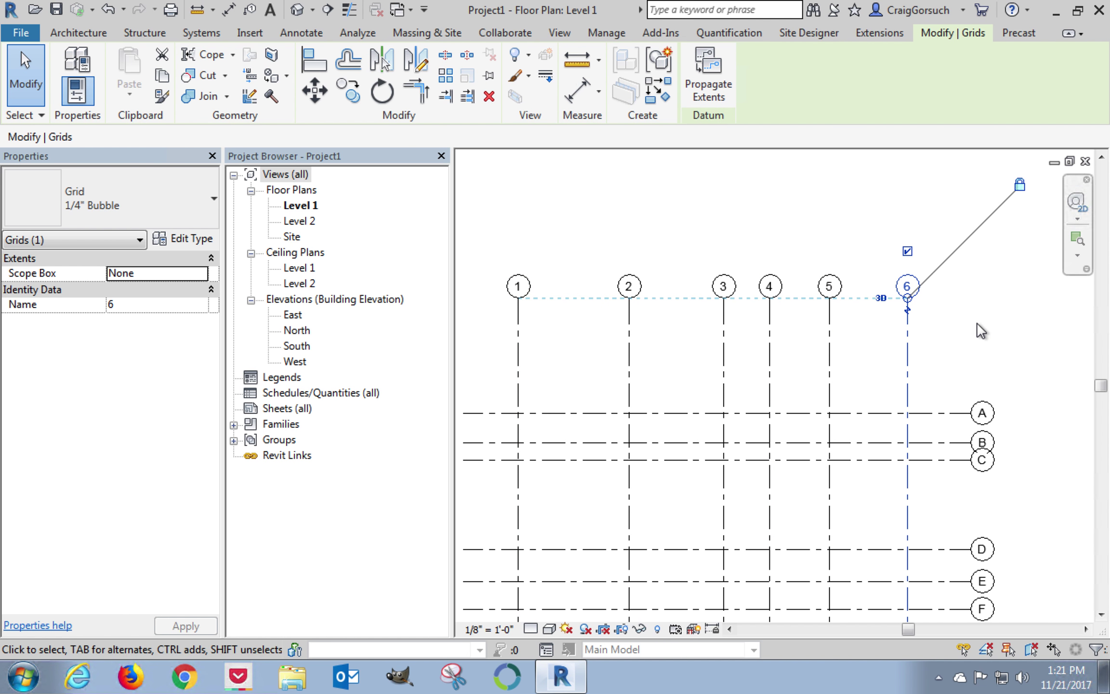
pyautogui.moveTo(906, 298); pyautogui.dragTo(906, 367)
# Shorten the aligned lower ends of grids 1 to 6 to just below grid F, and clear the selection.
pyautogui.moveTo(884, 493); pyautogui.dragTo(910, 270, button='middle')
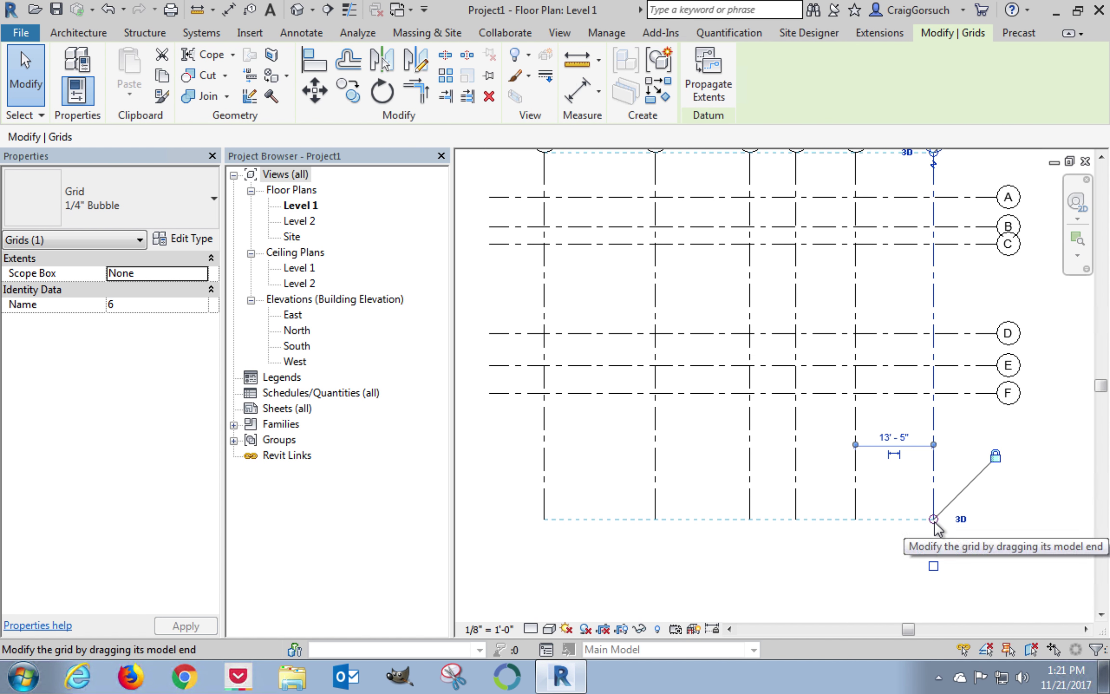
pyautogui.moveTo(934, 520); pyautogui.dragTo(933, 437)
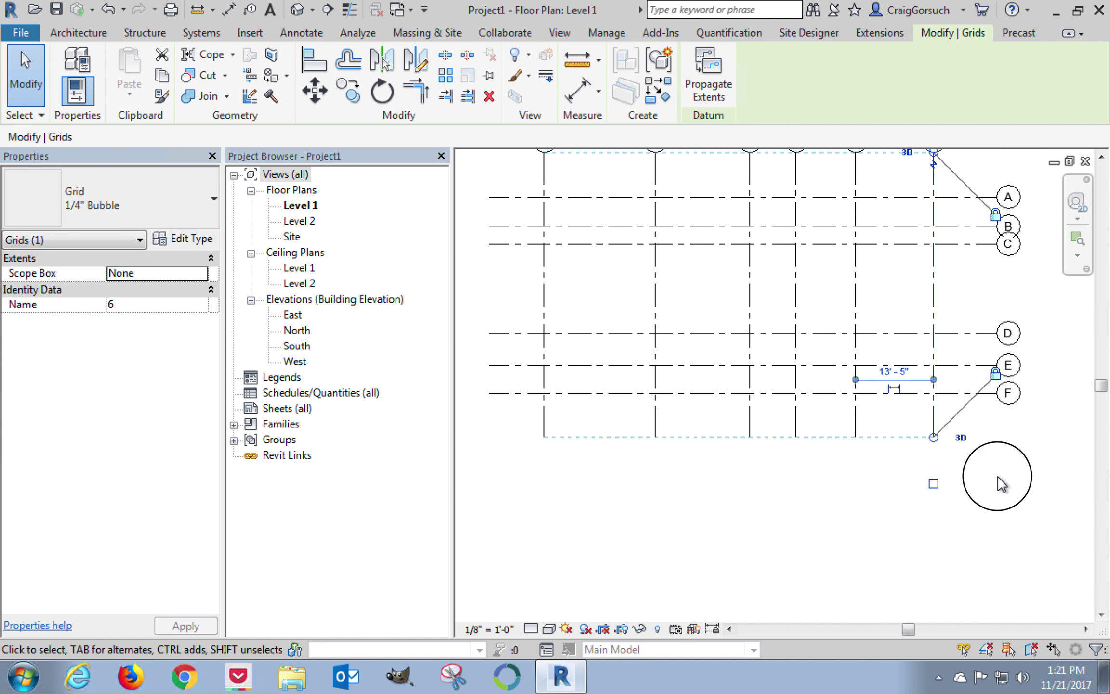
pyautogui.click(1002, 484)
pyautogui.scroll(-5, 1001, 485)
pyautogui.moveTo(1000, 485); pyautogui.dragTo(912, 498, button='middle')
pyautogui.scroll(-1, 908, 500)
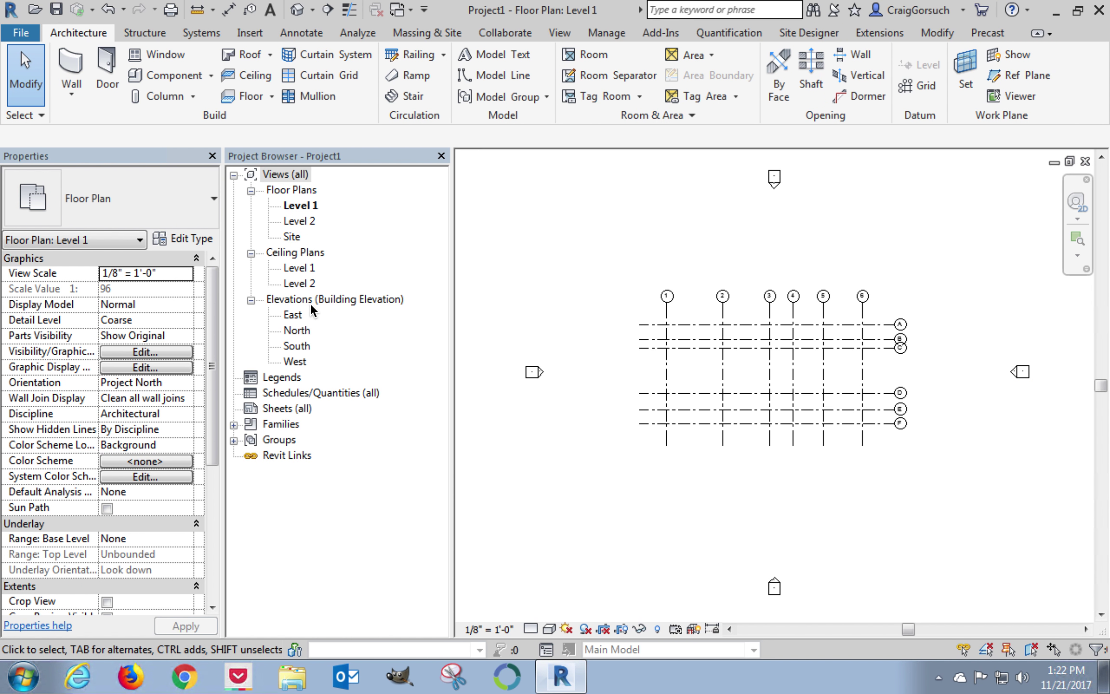
# Open the South elevation and shorten the left ends of both level lines to just outside grid 1.
pyautogui.click(297, 346)
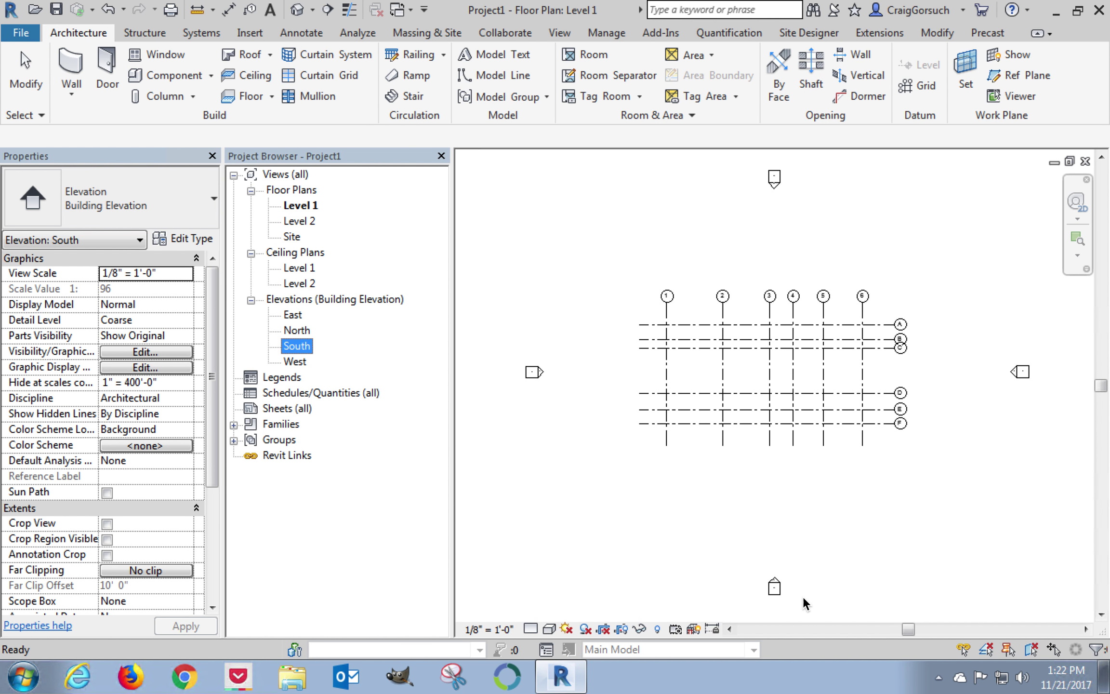
pyautogui.doubleClick(299, 345)
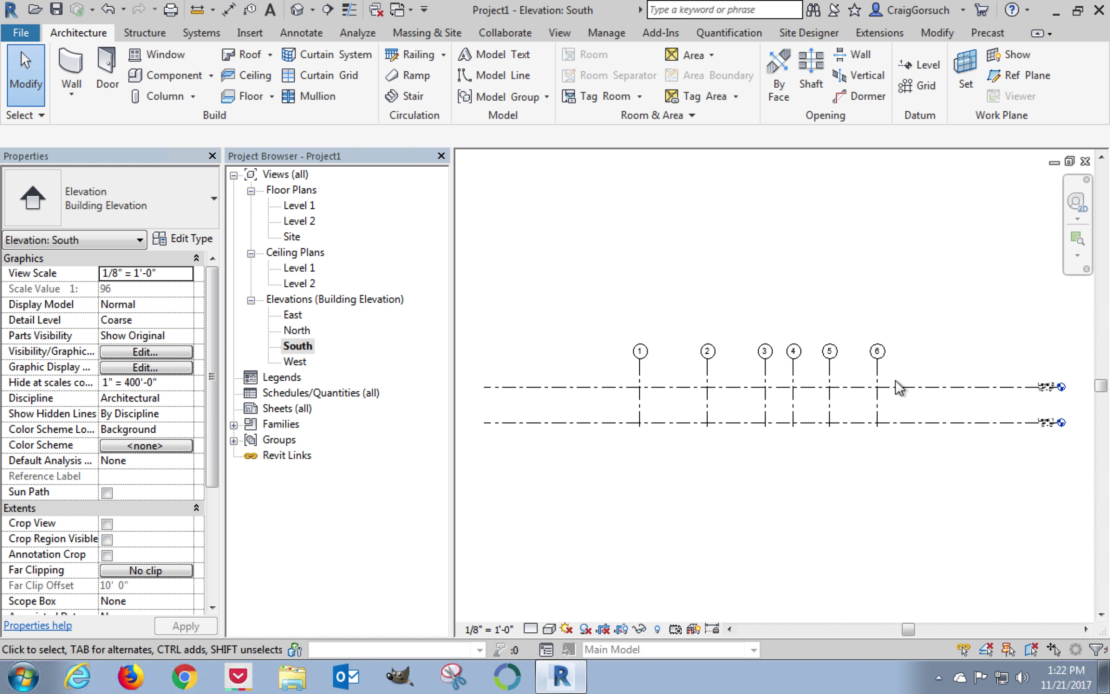
pyautogui.click(938, 388)
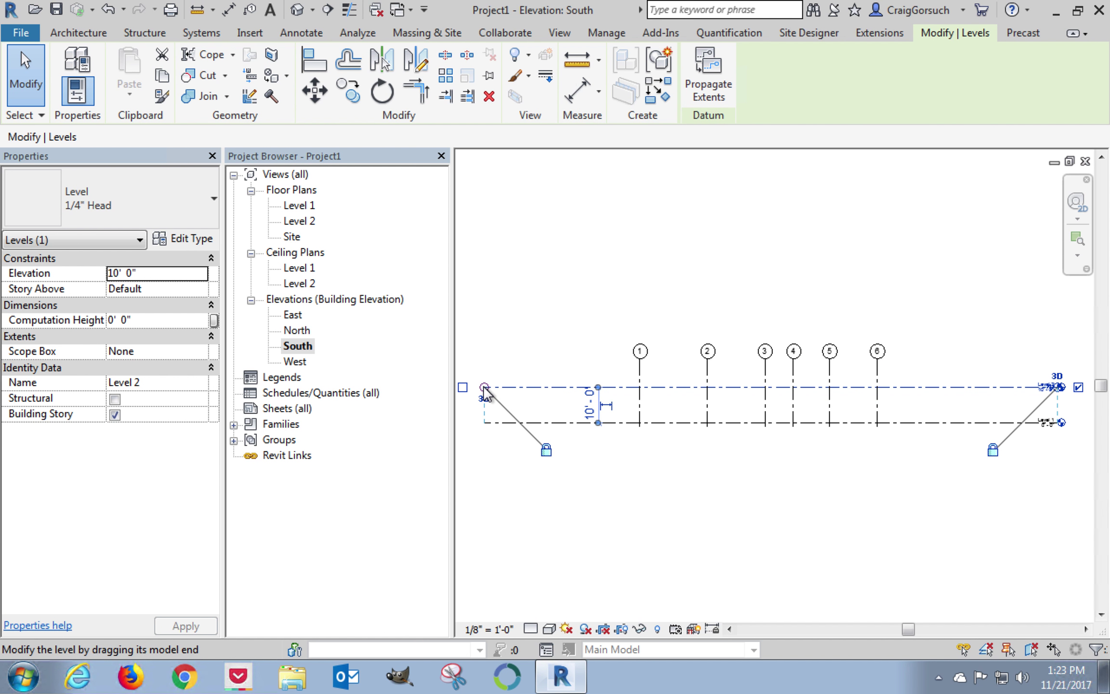
pyautogui.moveTo(484, 385); pyautogui.dragTo(605, 387)
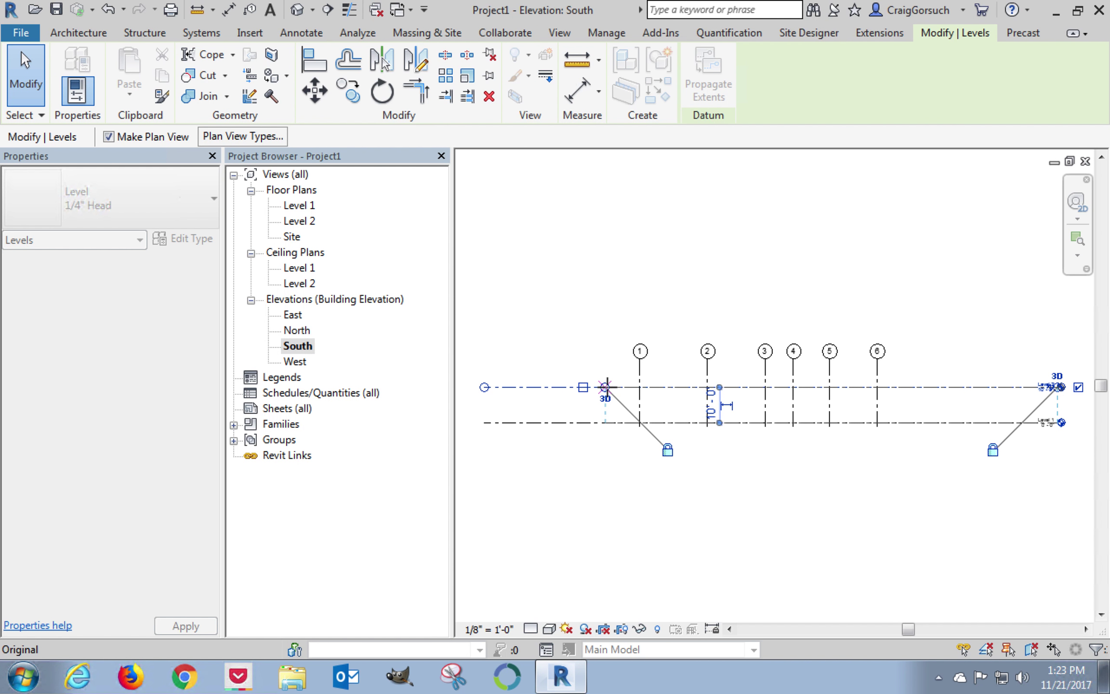
# Shorten the right ends of both level lines so the level heads sit just outside grid 6.
pyautogui.moveTo(1058, 417); pyautogui.dragTo(945, 399, button='middle')
pyautogui.scroll(5, 986, 392)
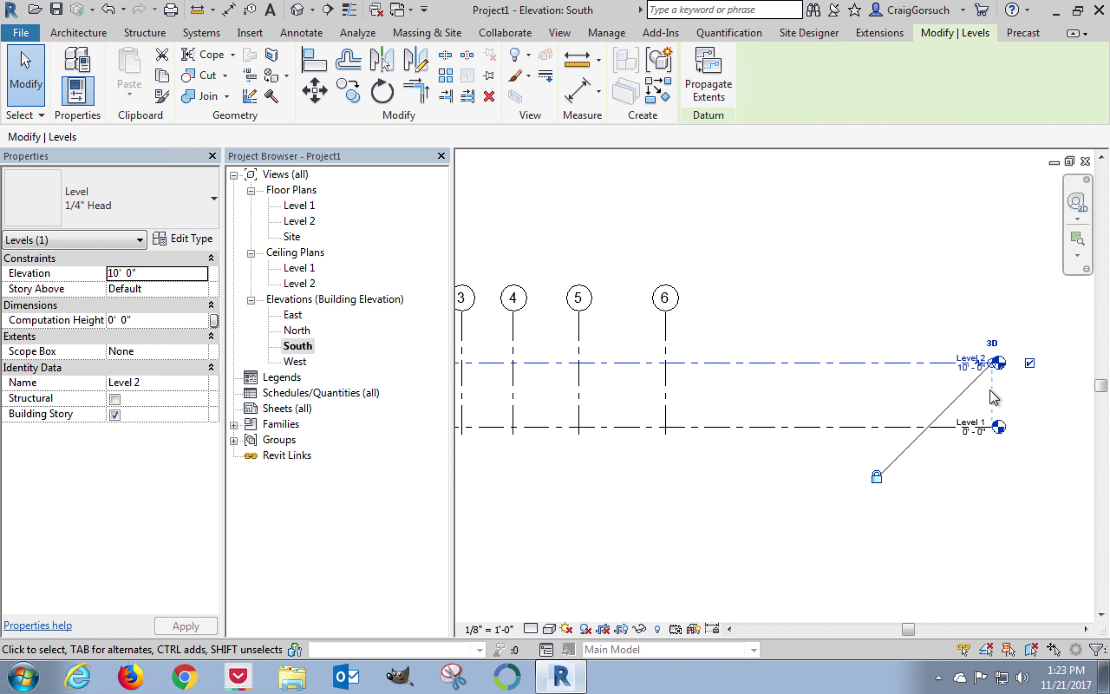
pyautogui.scroll(1, 994, 398)
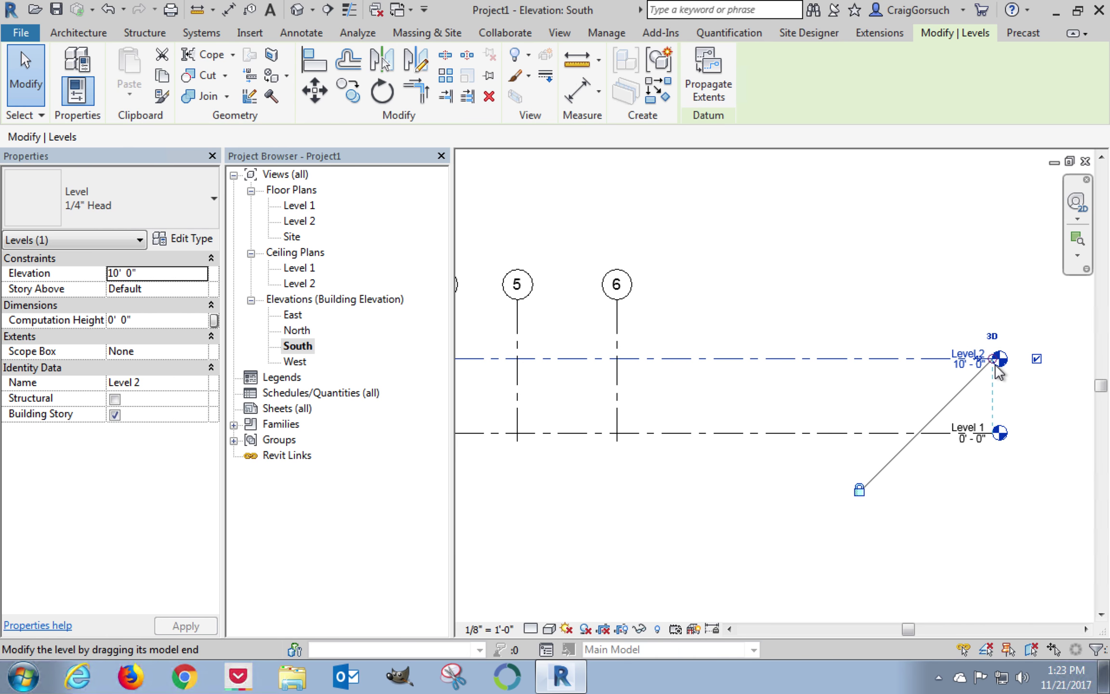
pyautogui.moveTo(997, 366); pyautogui.dragTo(700, 399)
pyautogui.moveTo(708, 413); pyautogui.dragTo(933, 413, button='middle')
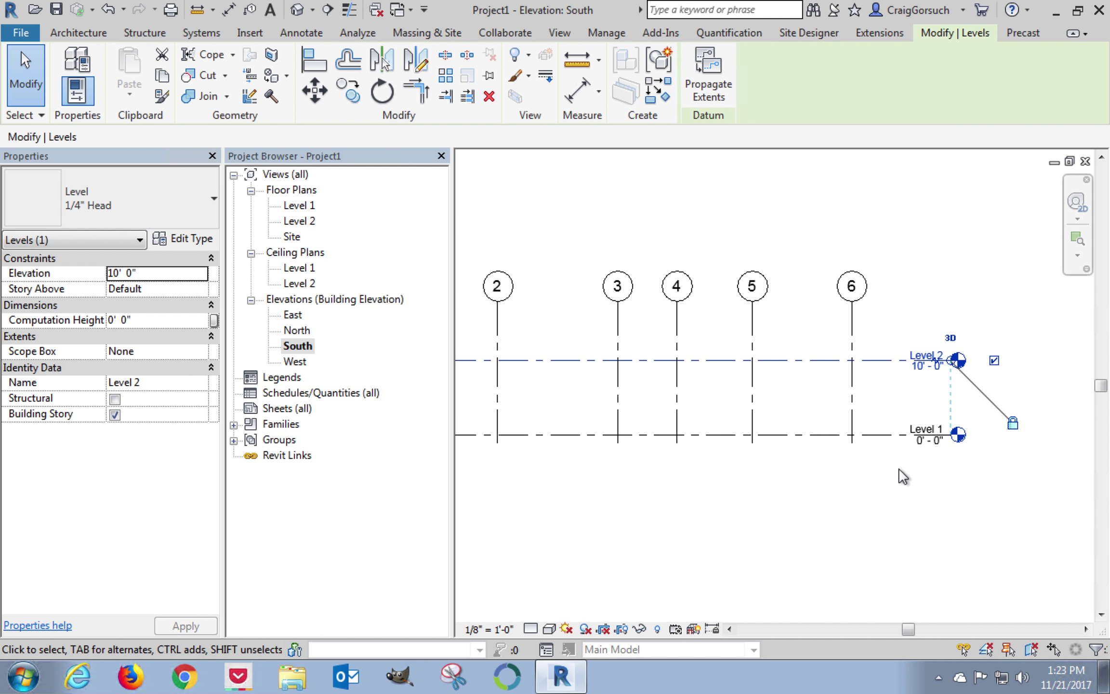
# Rename Level 1 as GROUND FLOOR and rename its corresponding views too.
pyautogui.click(890, 444)
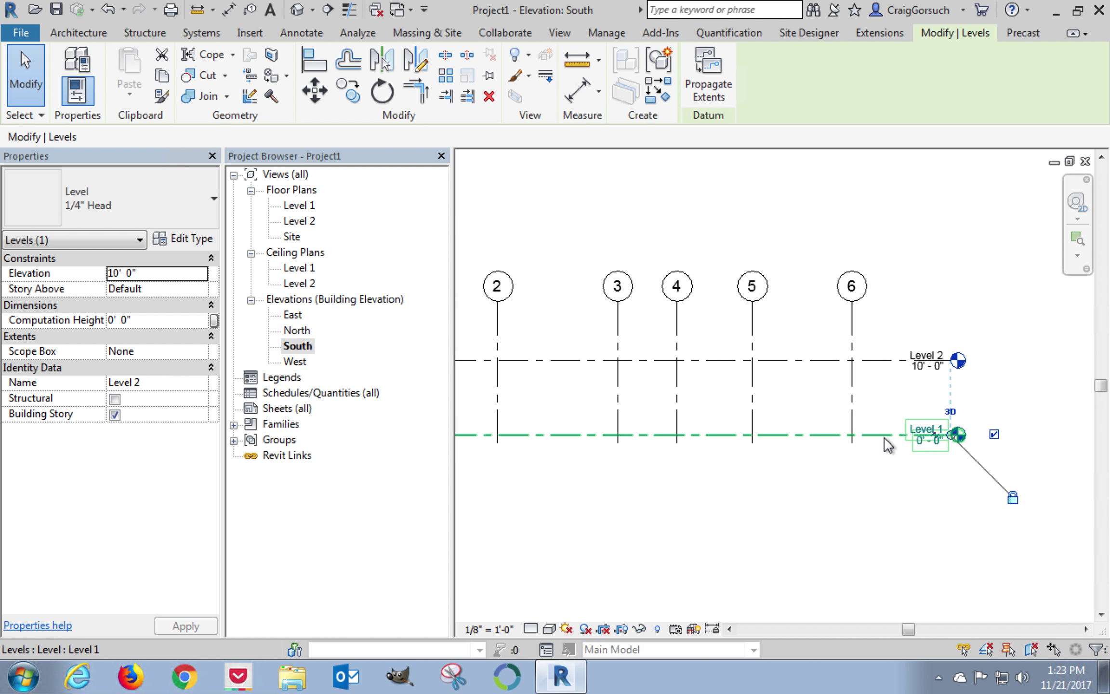
pyautogui.click(925, 428)
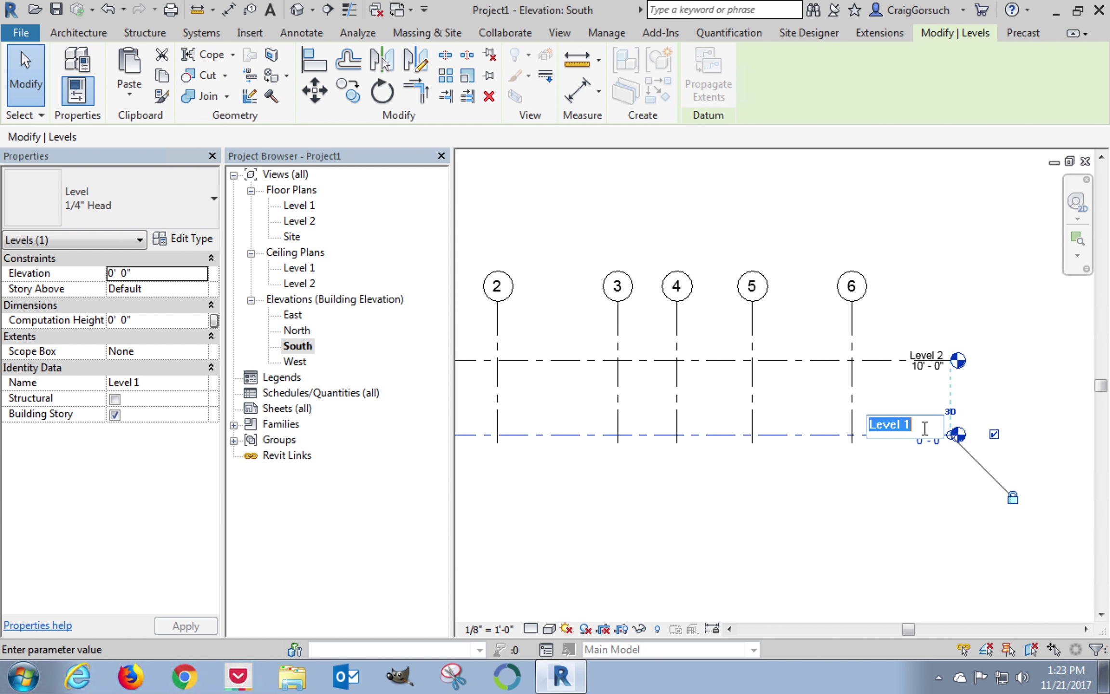
pyautogui.write('GROUND FLOOR')
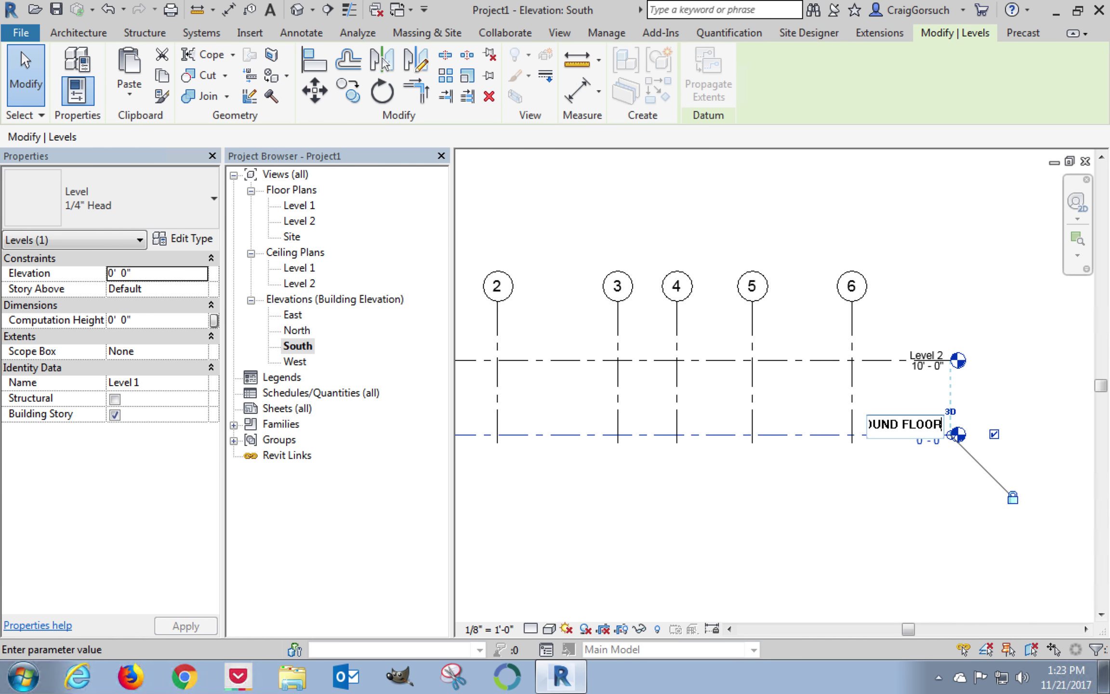
pyautogui.press('Return')
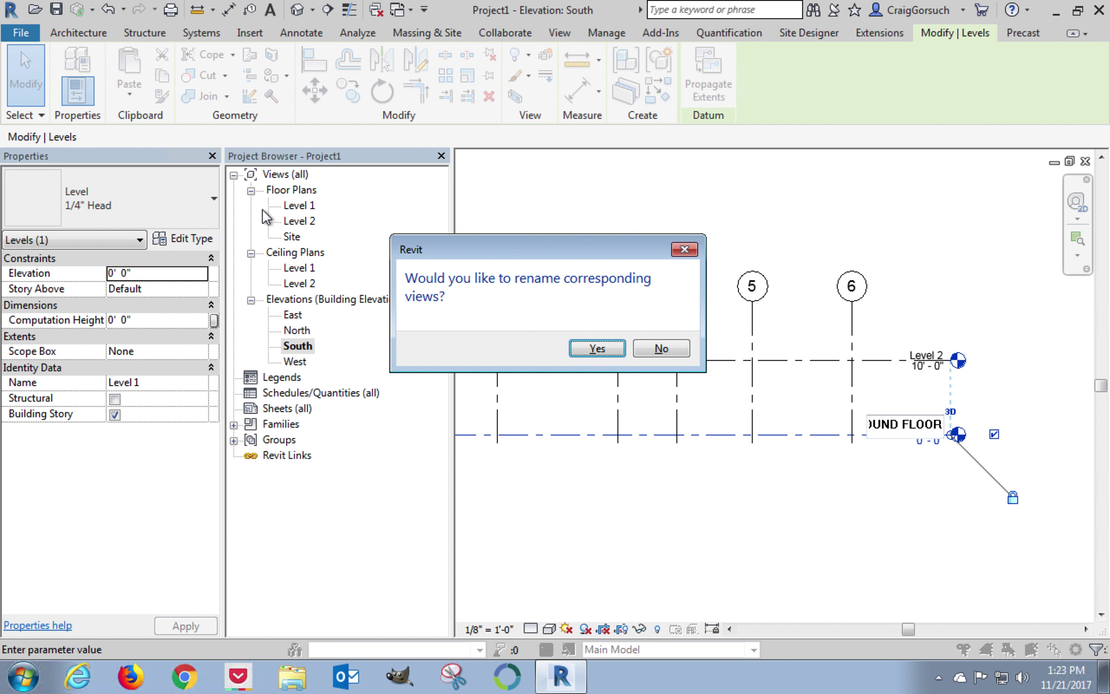
pyautogui.click(598, 349)
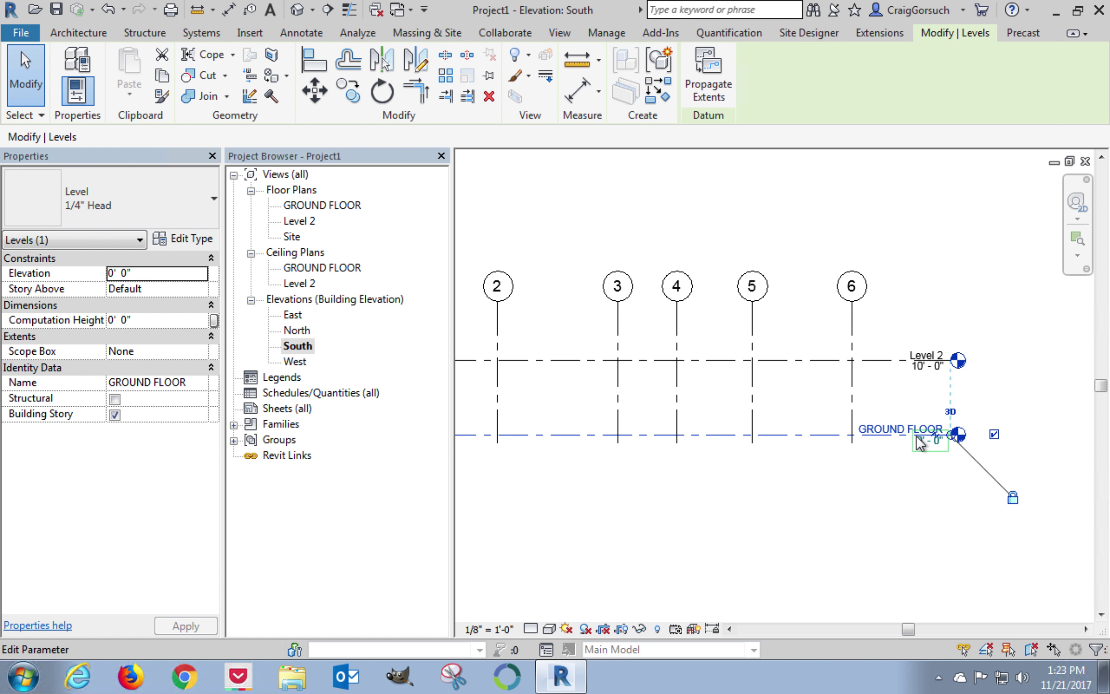
# Rename Level 2 as SECOND FLOOR and rename its corresponding views too.
pyautogui.click(887, 366)
pyautogui.click(922, 351)
pyautogui.write('SECOND FLOOR')
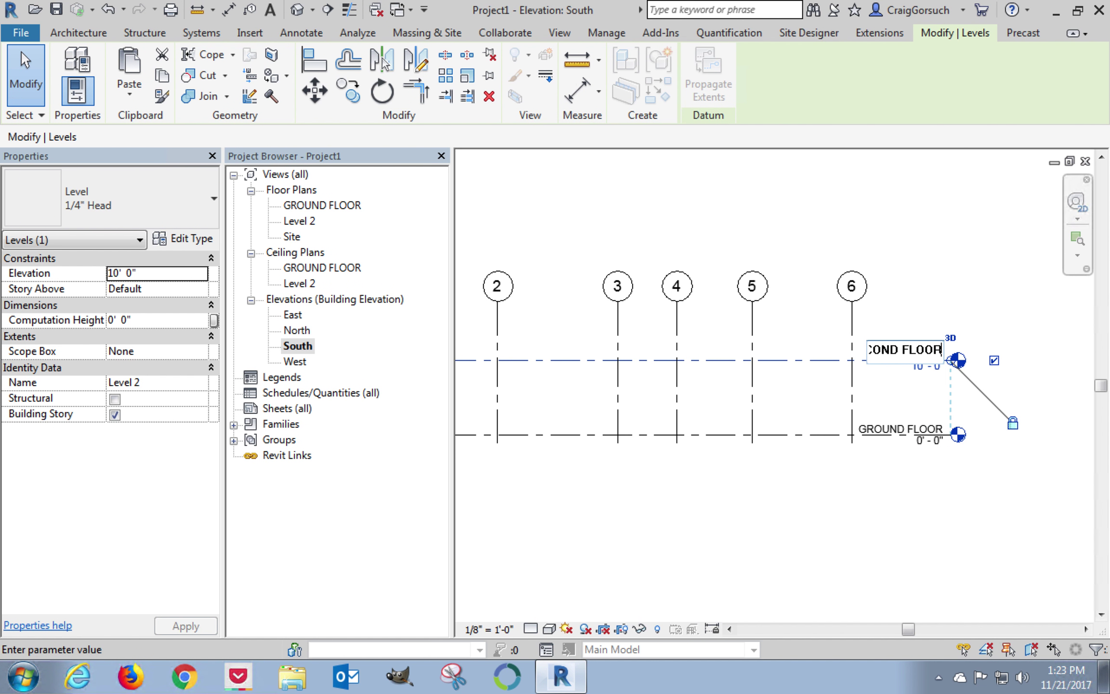
pyautogui.press('Return')
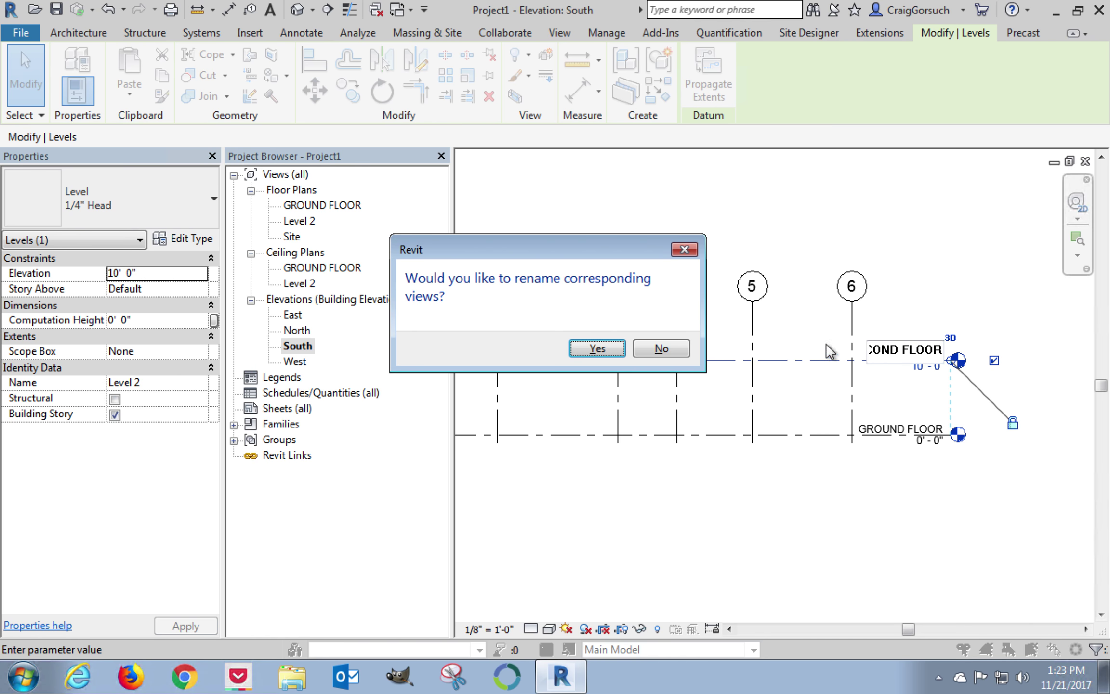
pyautogui.click(604, 347)
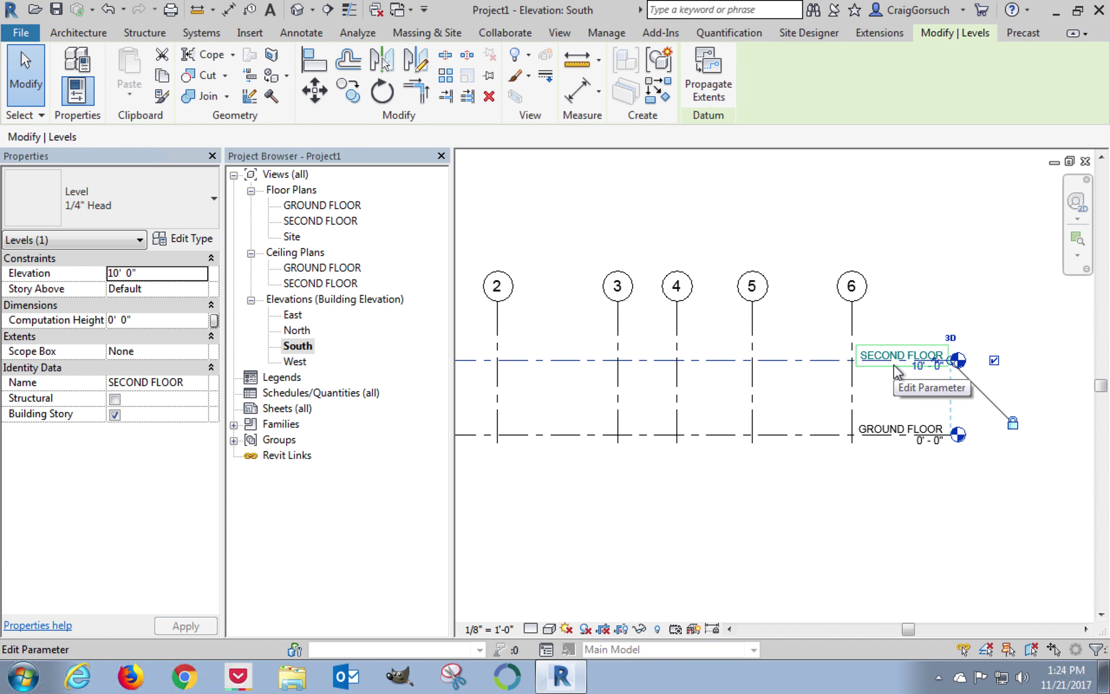
# Set the elevation of the SECOND FLOOR level to 9'.
pyautogui.click(925, 370)
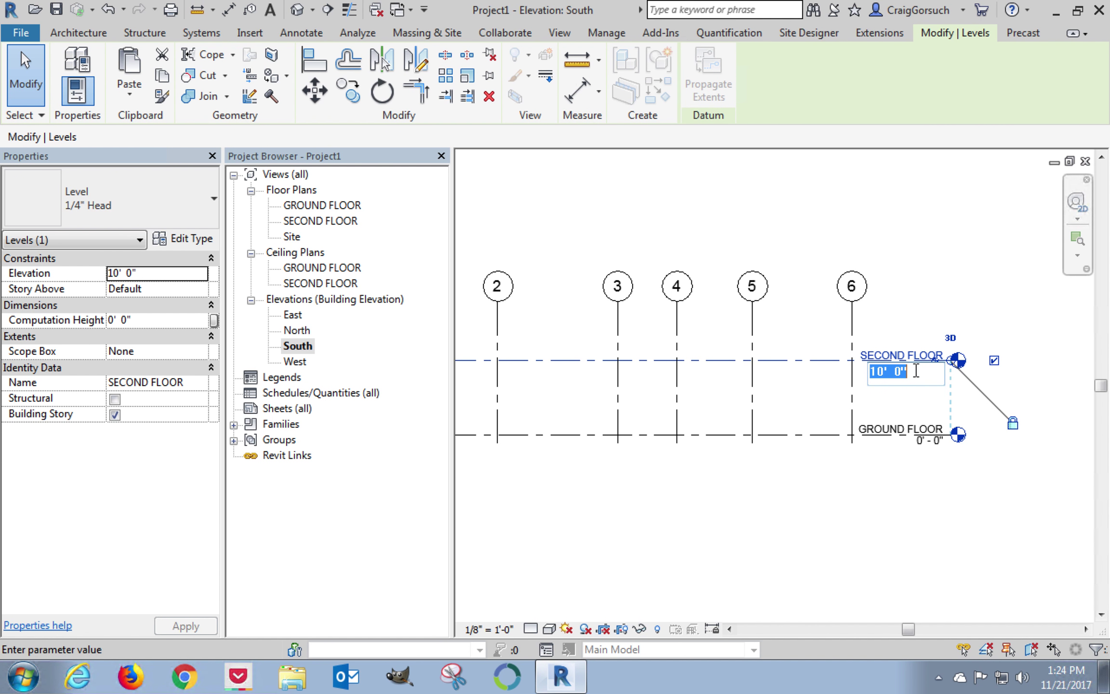
pyautogui.click(915, 400)
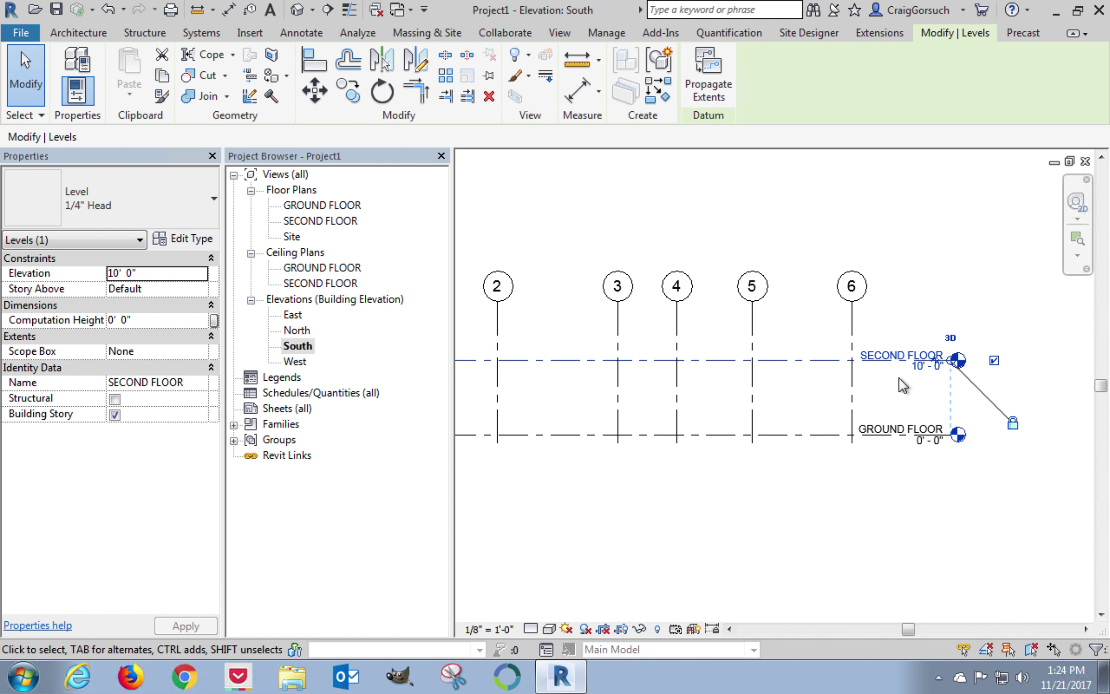
pyautogui.click(921, 370)
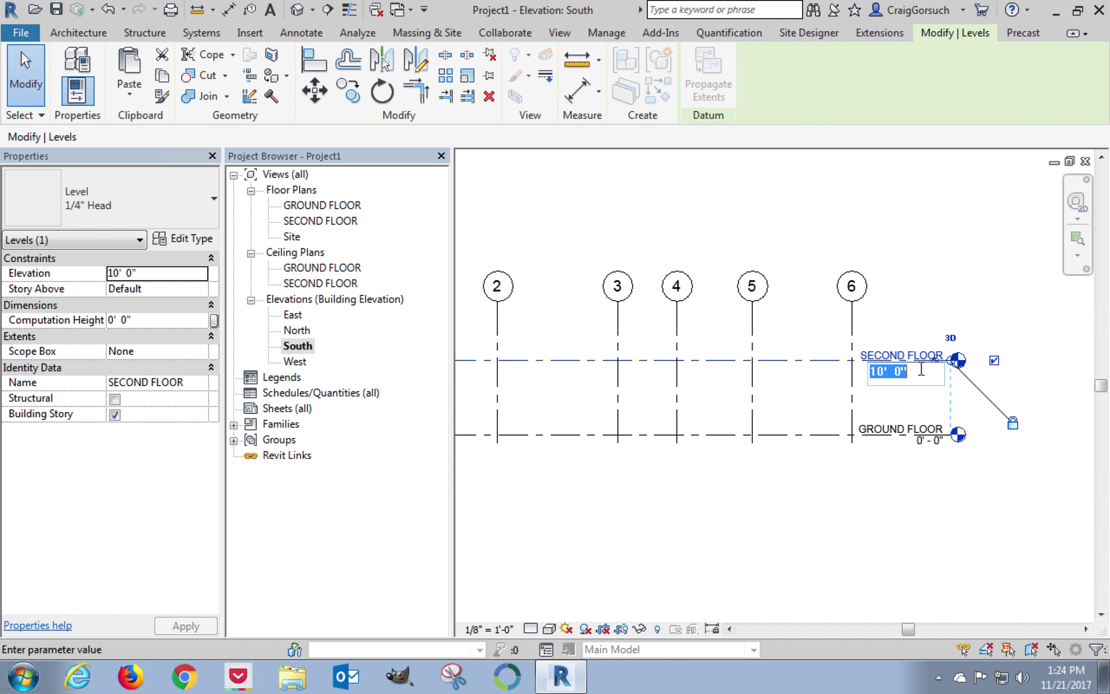
pyautogui.write('9')
pyautogui.press('Return')
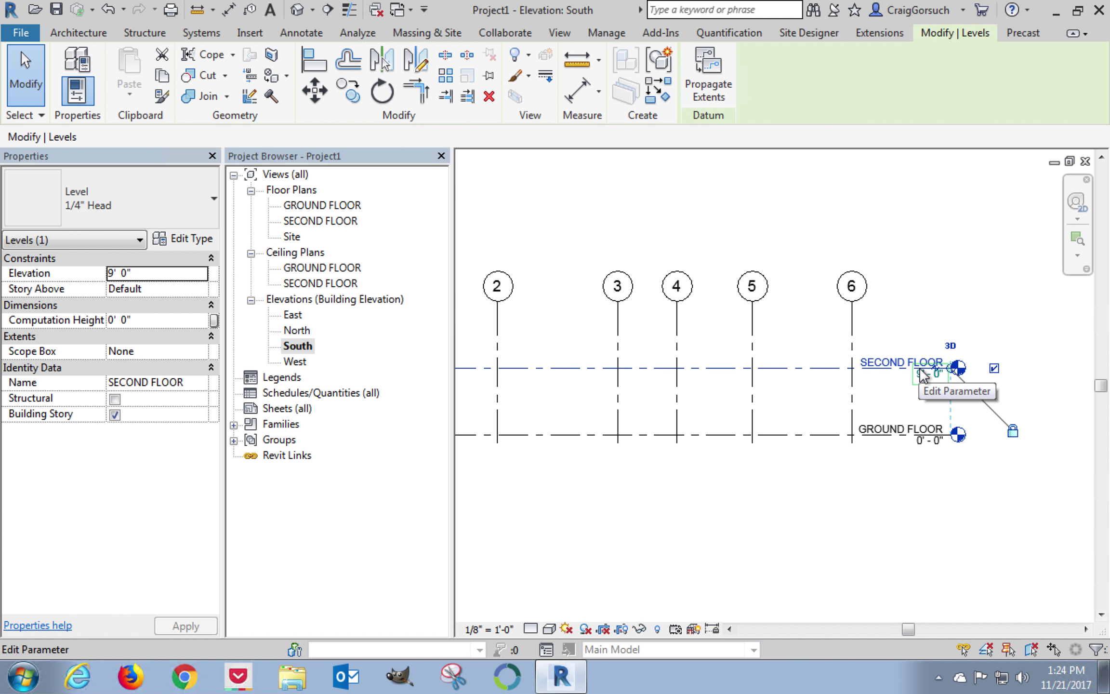
# Try to copy the SECOND FLOOR level 8' upward.
pyautogui.click(909, 400)
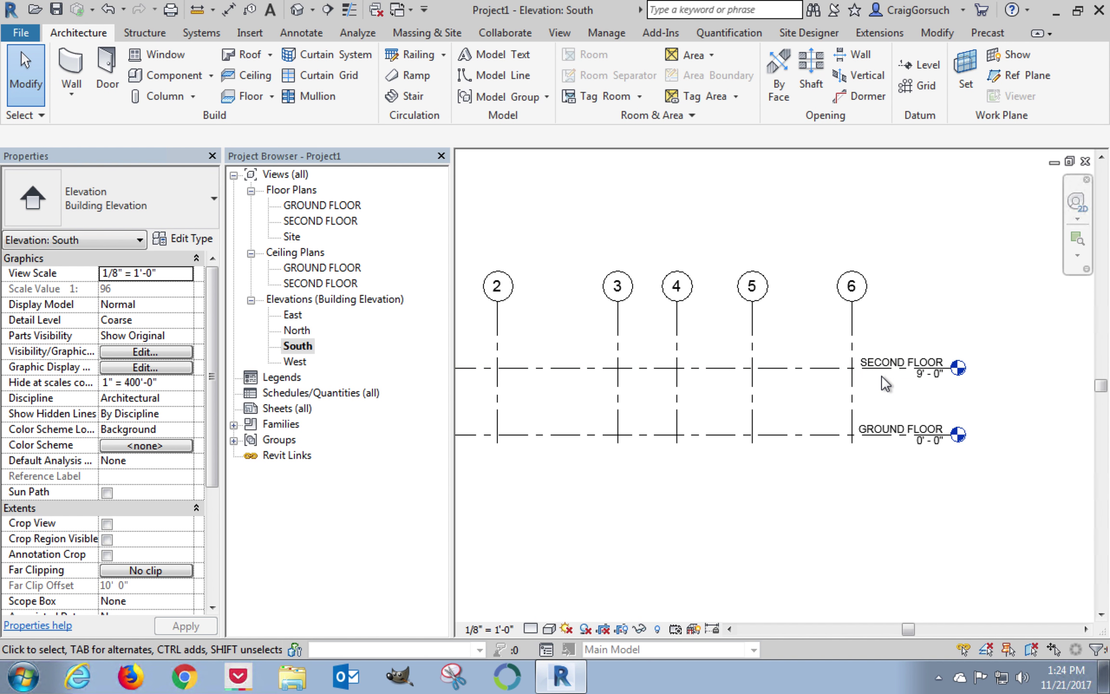
pyautogui.click(899, 373)
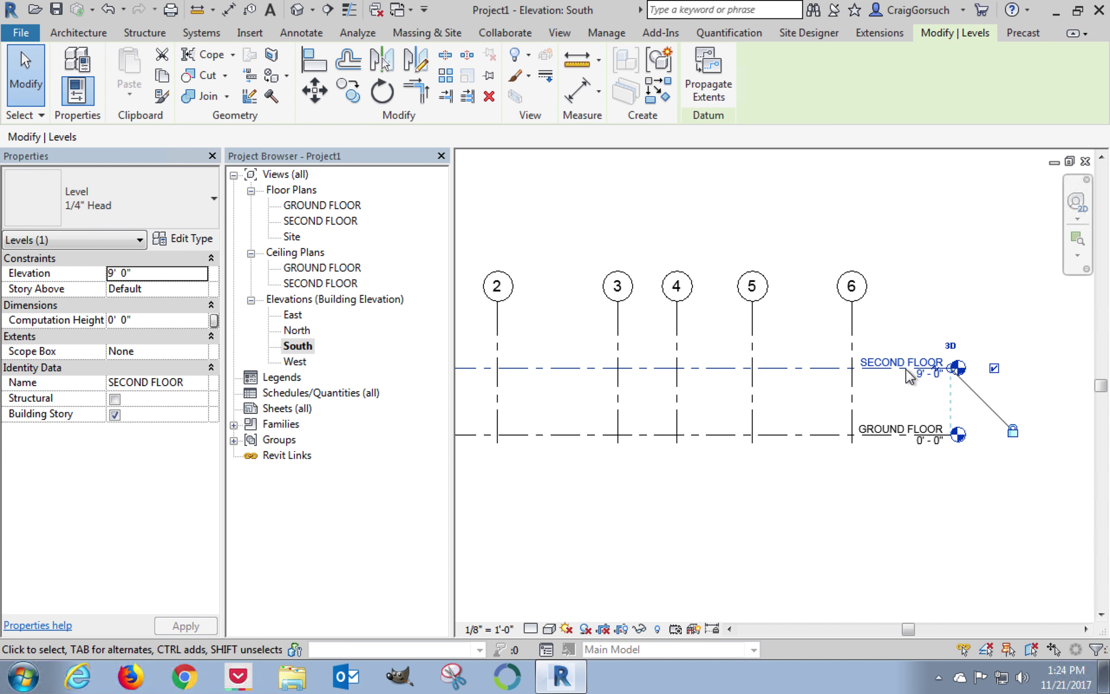
pyautogui.click(356, 100)
pyautogui.click(937, 313)
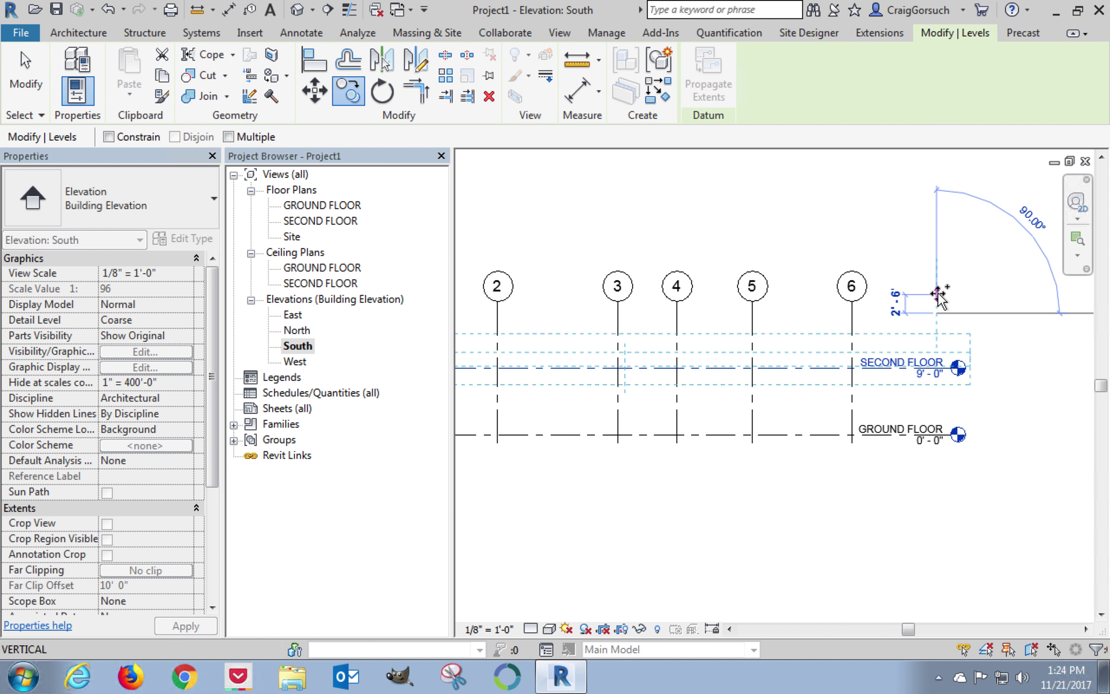
pyautogui.write('8')
pyautogui.press('Return')
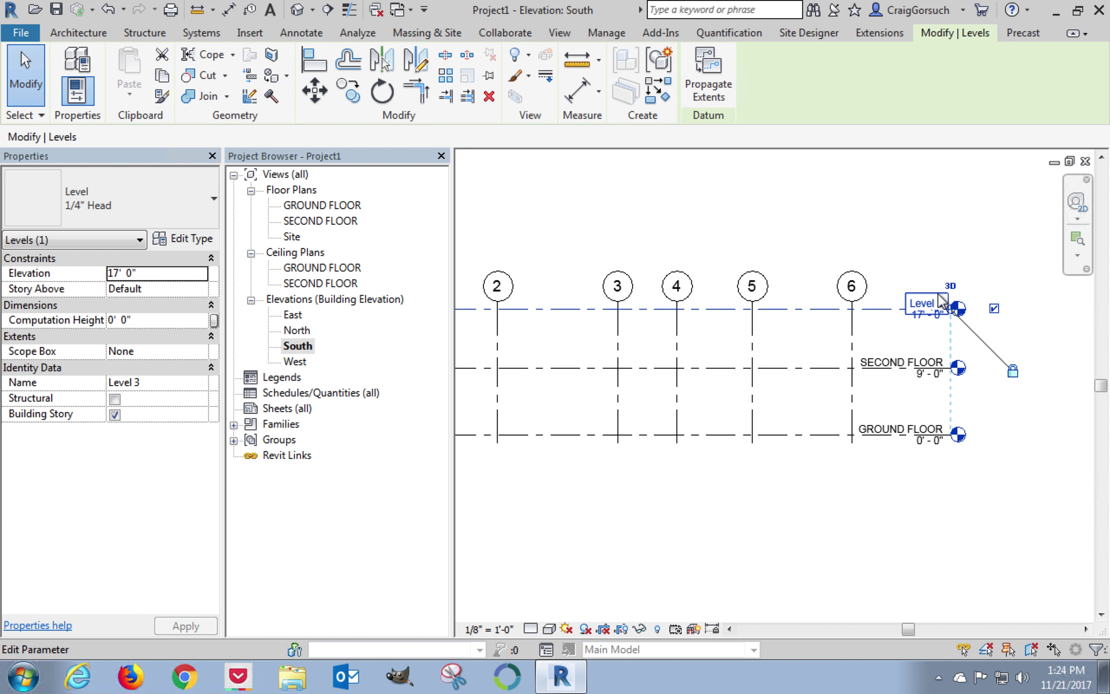
pyautogui.press('Escape')
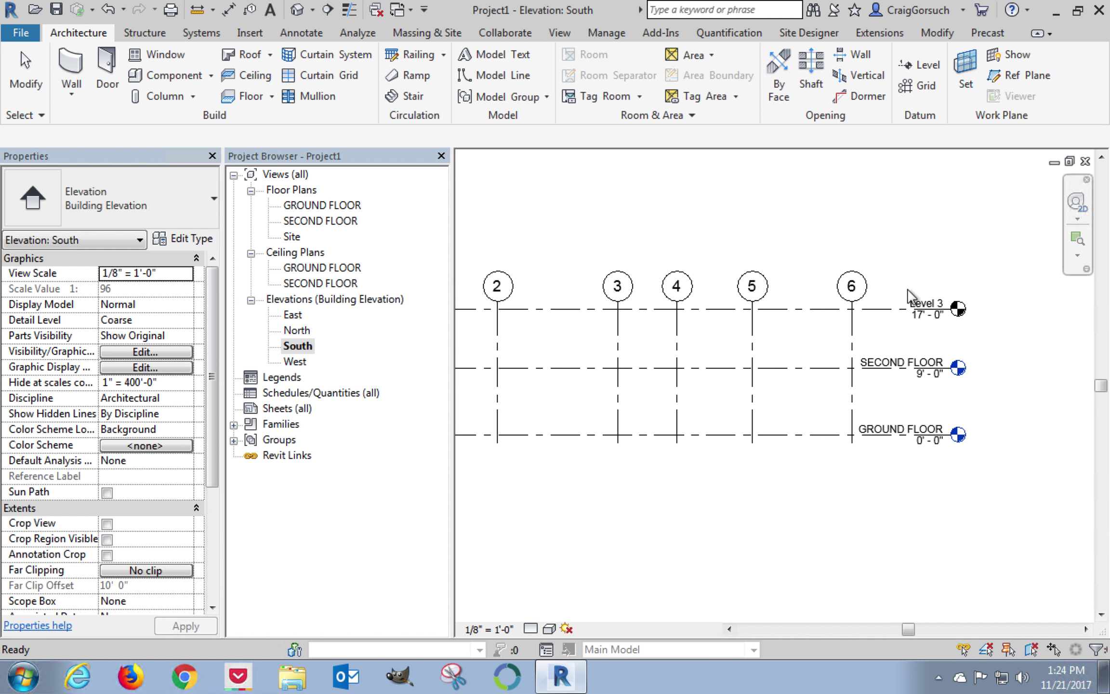
# Copy the SECOND FLOOR level vertically upward by 8' to create a third level.
pyautogui.click(905, 371)
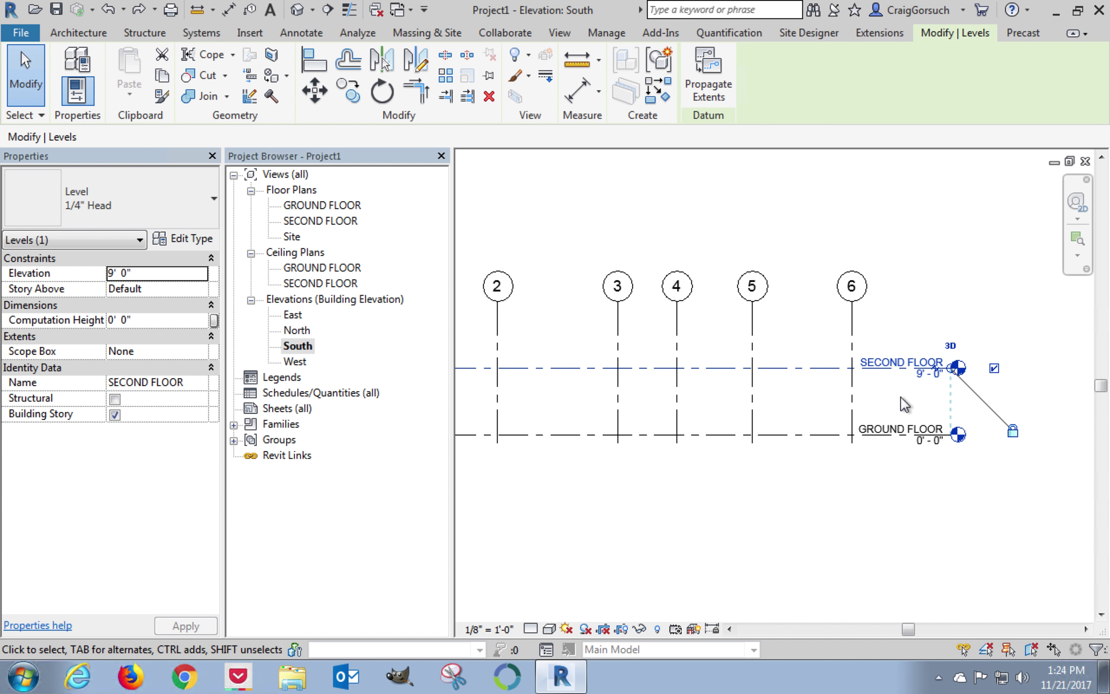
pyautogui.click(346, 98)
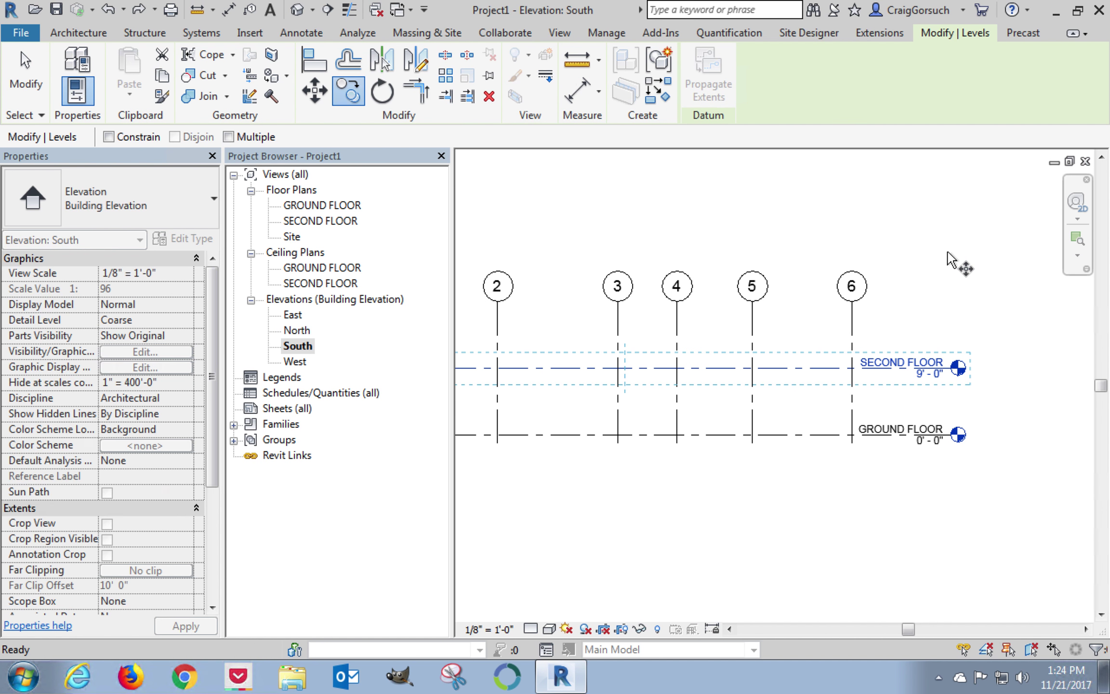
pyautogui.click(932, 297)
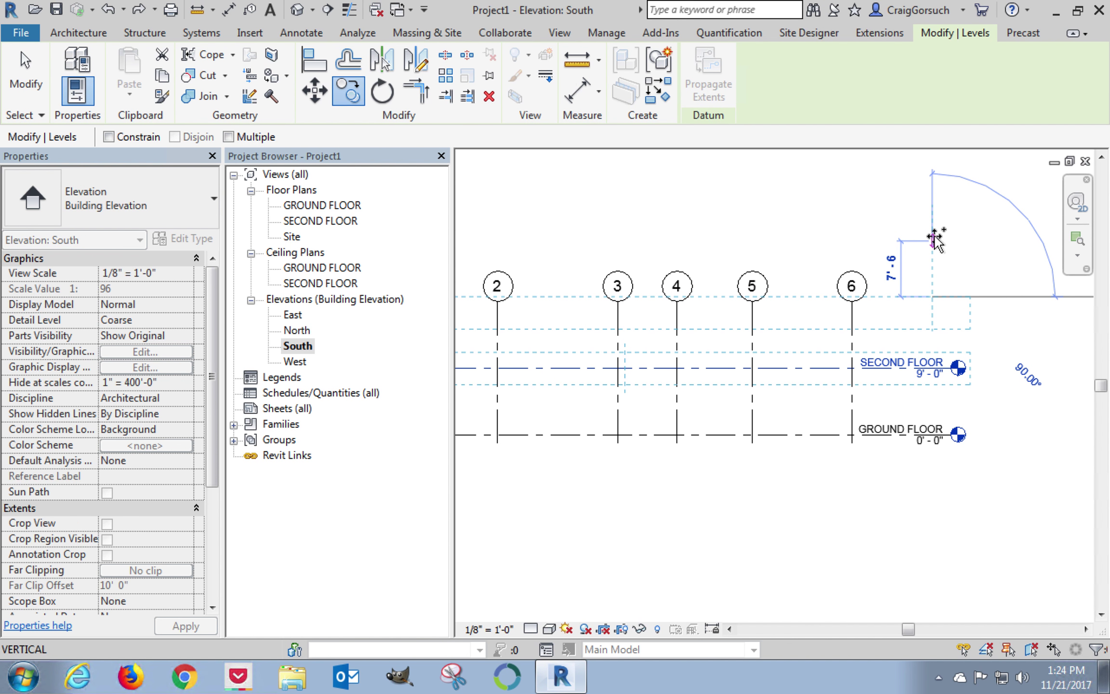
pyautogui.write('8')
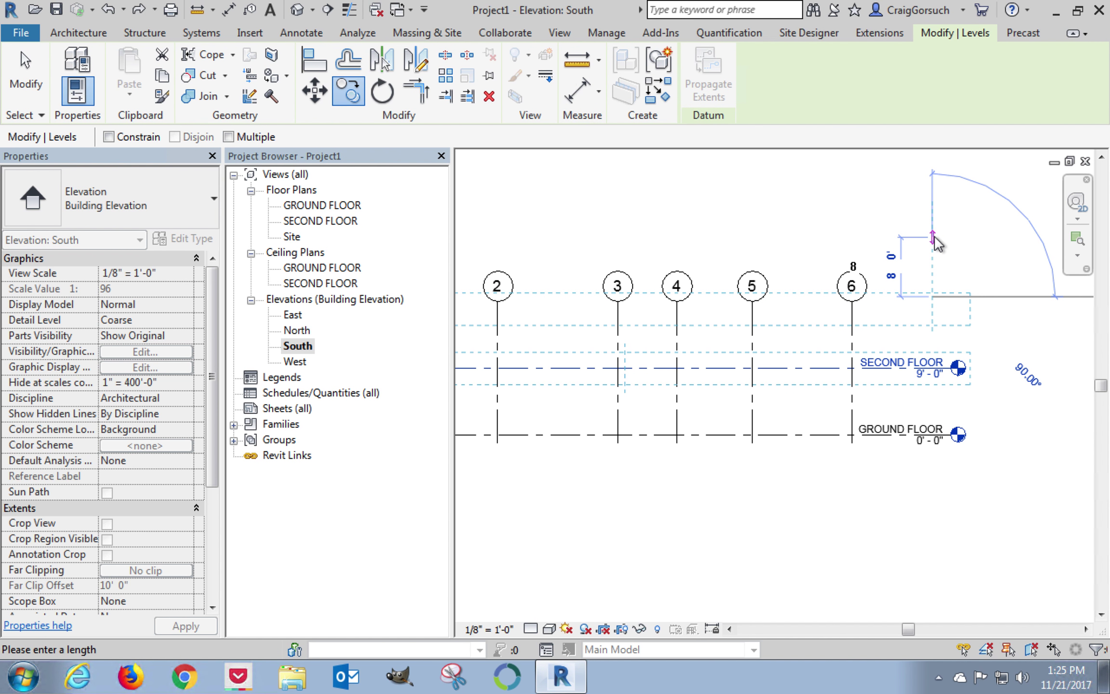
pyautogui.press('Return')
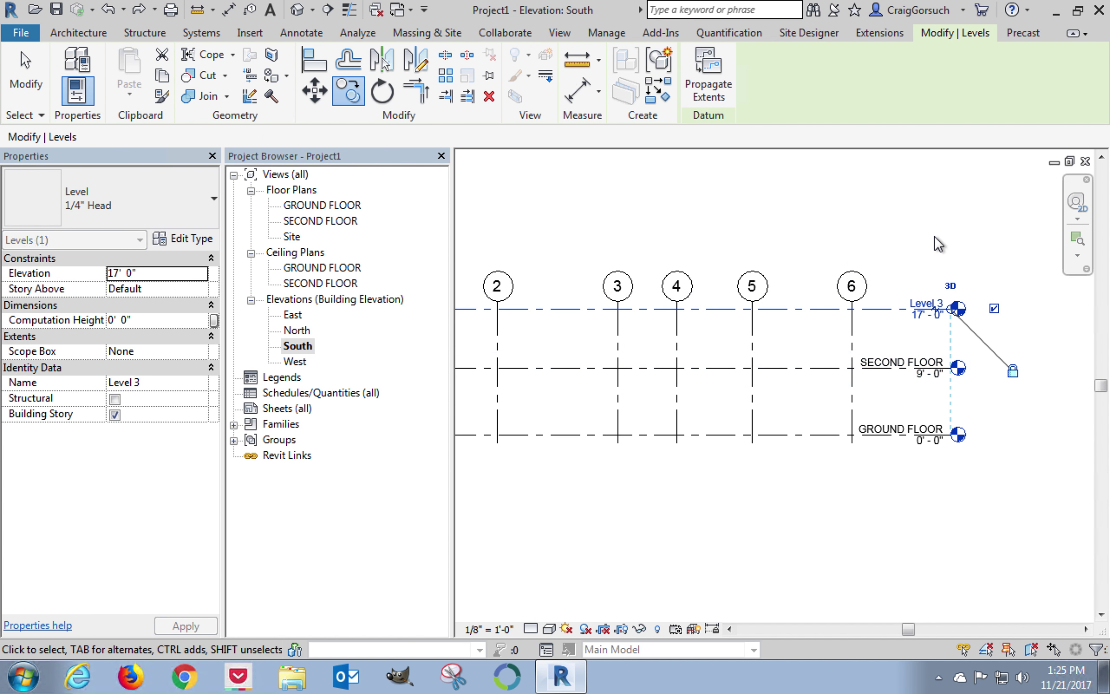
# Rename the new level above SECOND FLOOR as LOW ROOF.
pyautogui.click(923, 302)
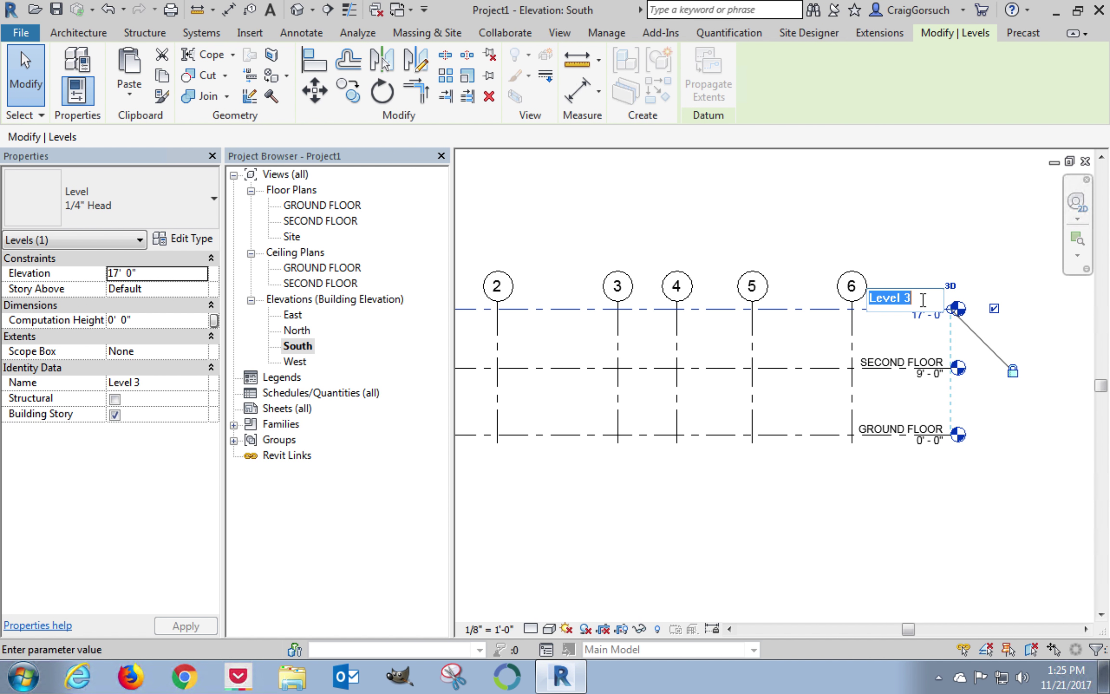
pyautogui.write('LOR')
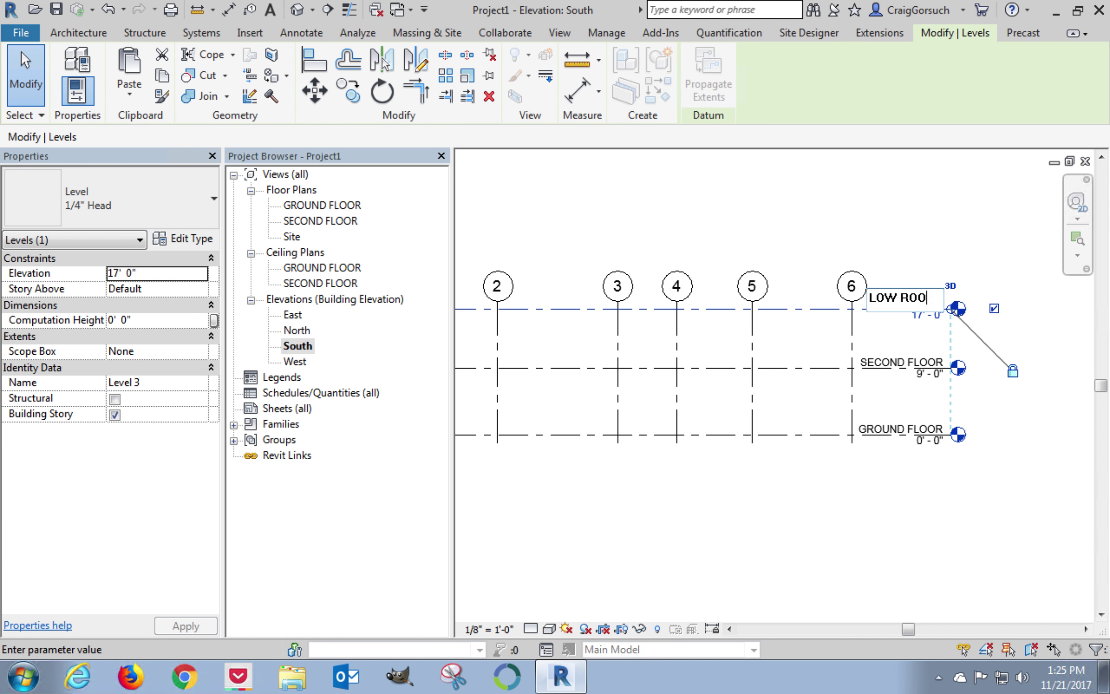
pyautogui.write(' ROOF')
pyautogui.press('Return')
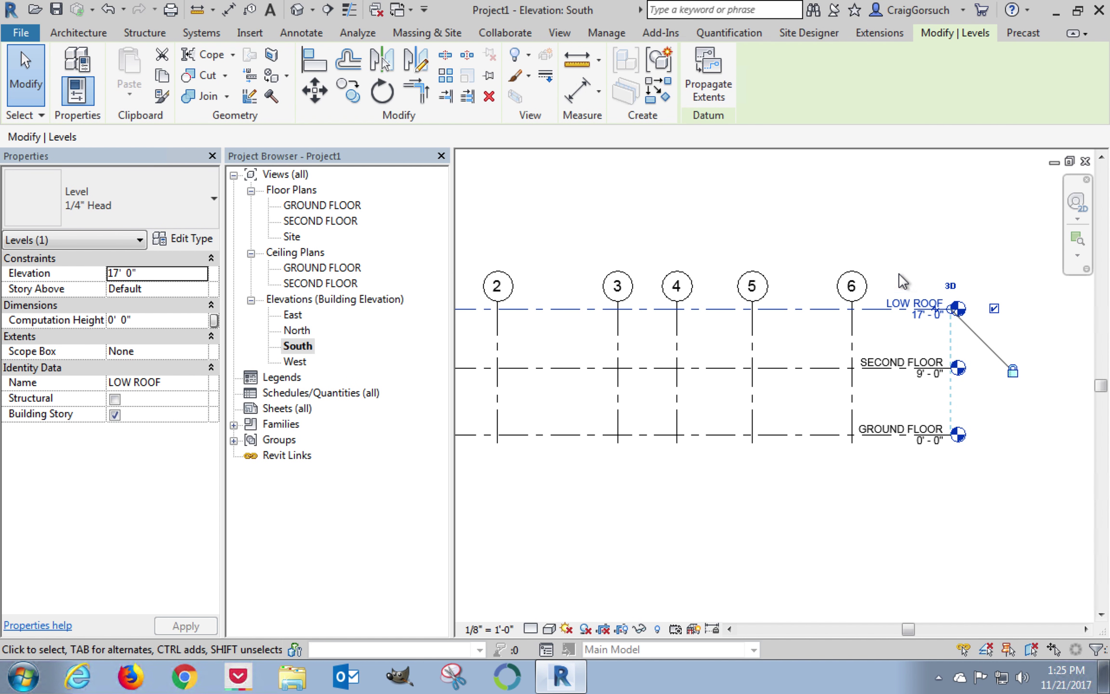
# Copy the LOW ROOF level 2' upward and rename the copy HIGH ROOF.
pyautogui.click(354, 99)
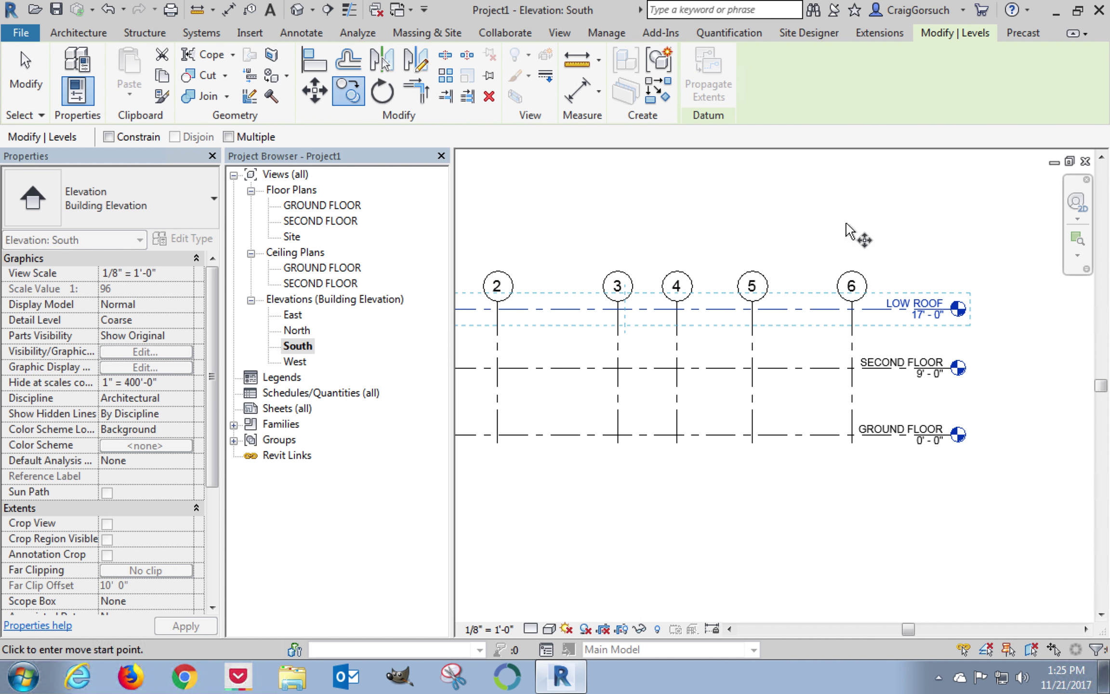
pyautogui.click(864, 242)
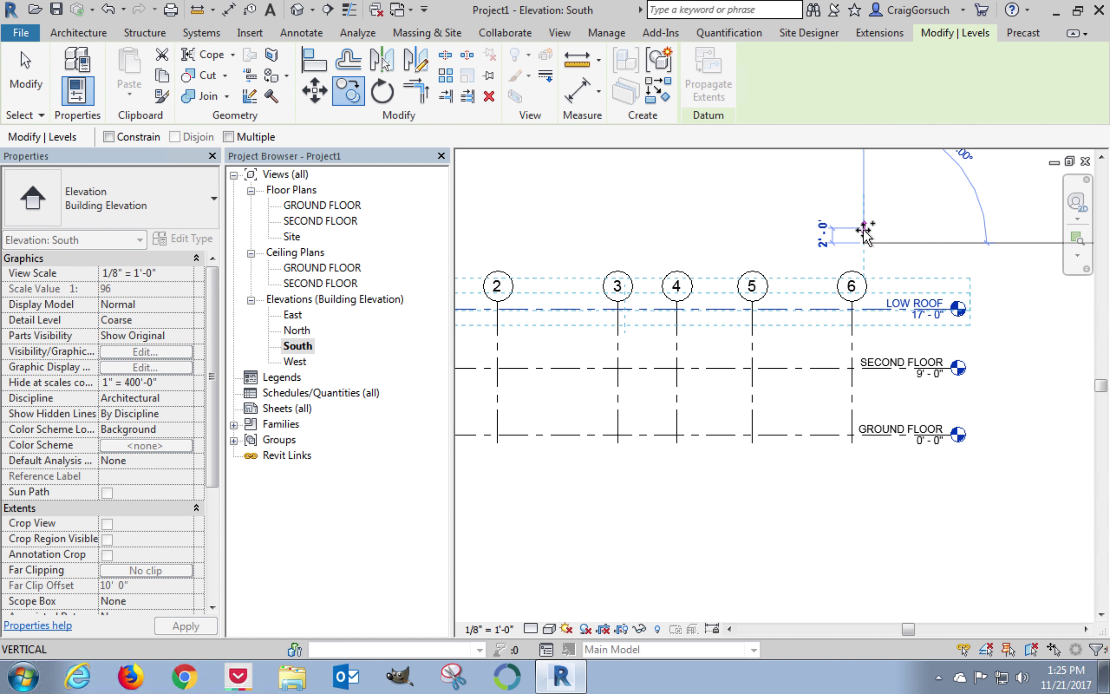
pyautogui.click(864, 231)
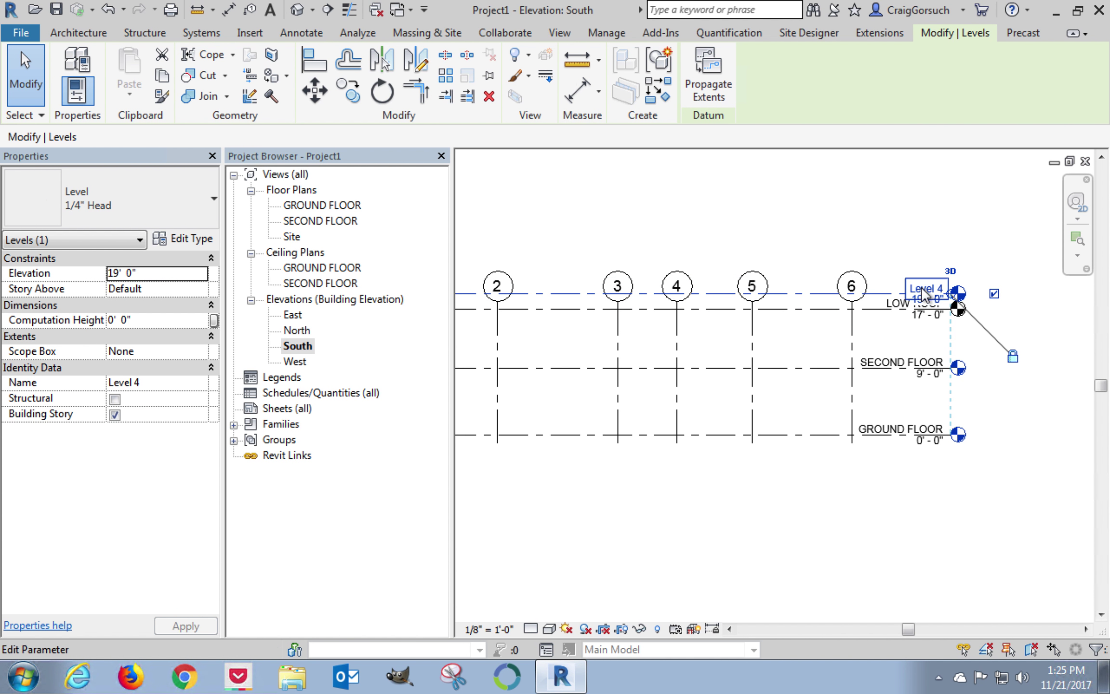
pyautogui.click(921, 287)
pyautogui.write('HIGH ROOF')
pyautogui.press('Return')
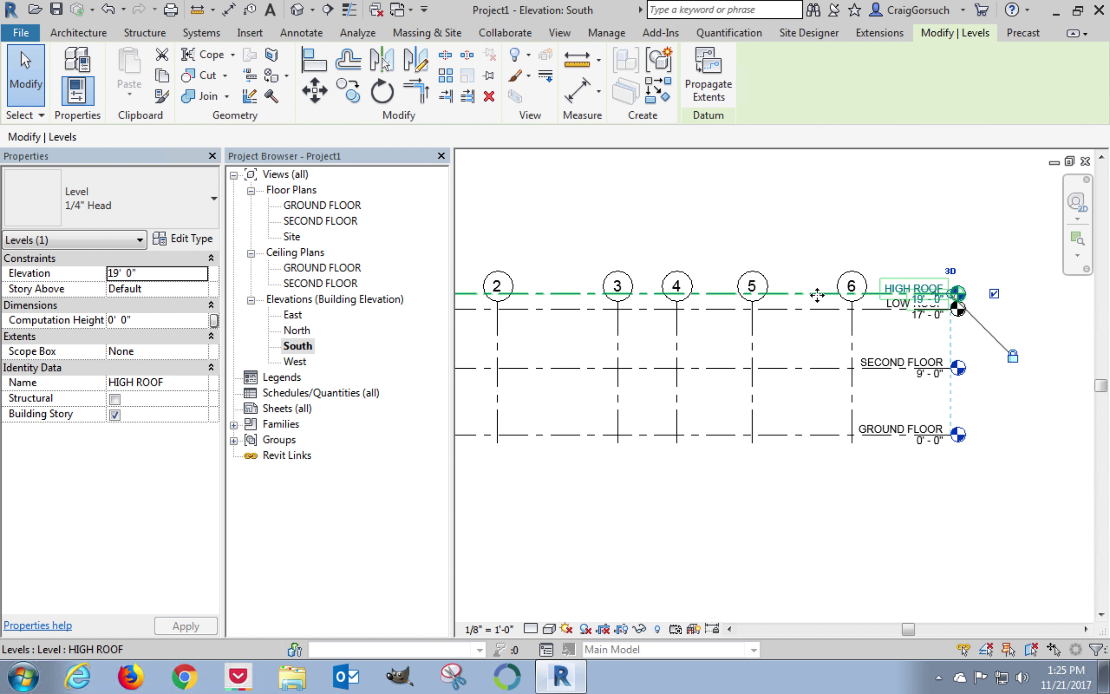
# Copy the HIGH ROOF level 5' upward and rename the copy CHIMNEY.
pyautogui.click(348, 90)
pyautogui.click(781, 243)
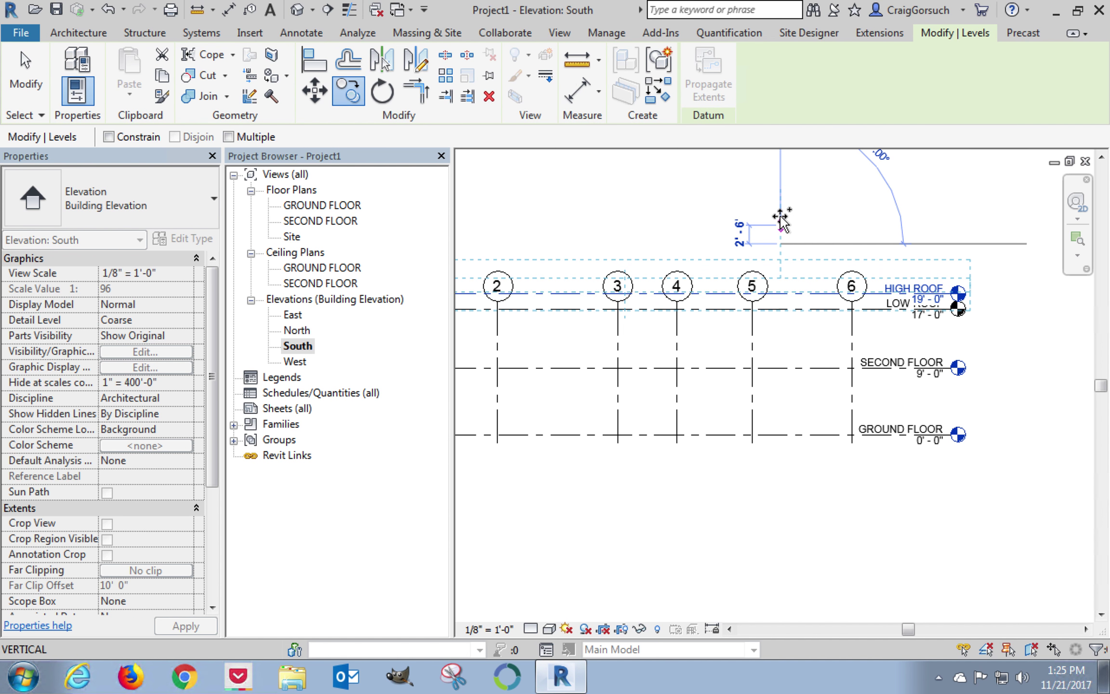
pyautogui.click(779, 212)
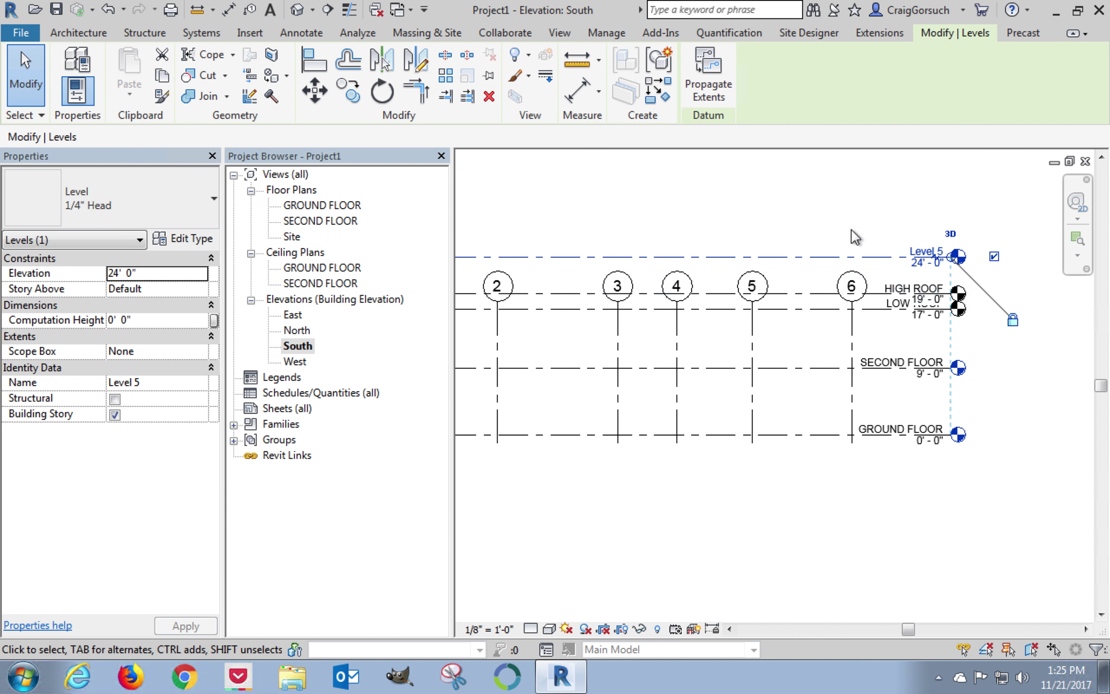
pyautogui.click(932, 249)
pyautogui.write('CHIMNEY')
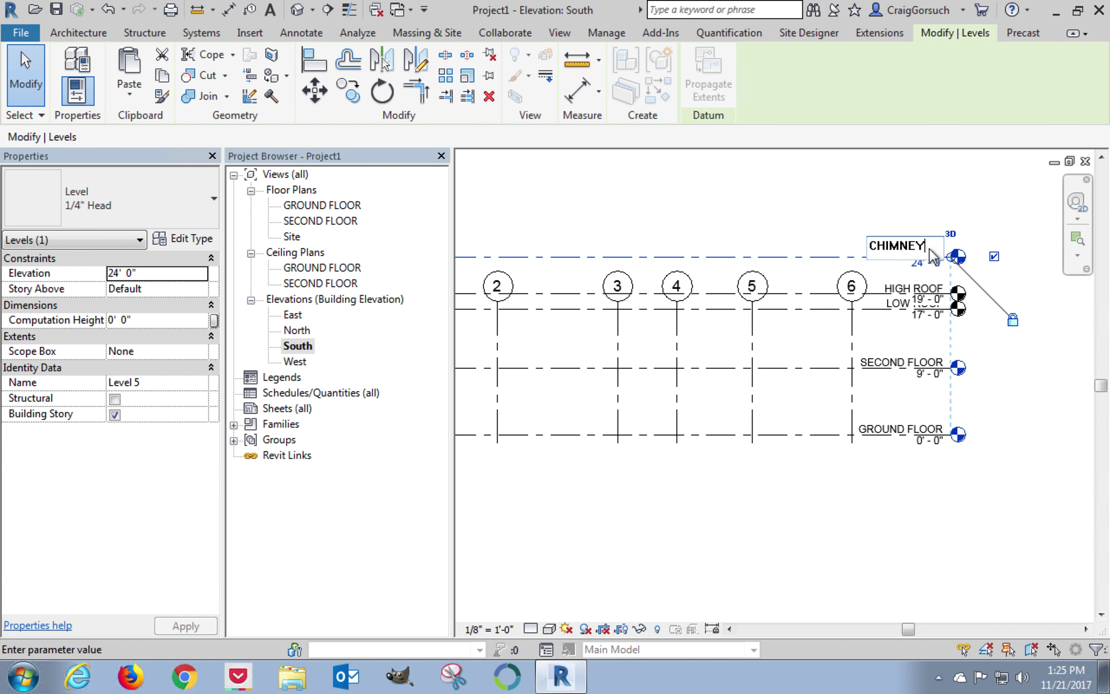
pyautogui.press('Return')
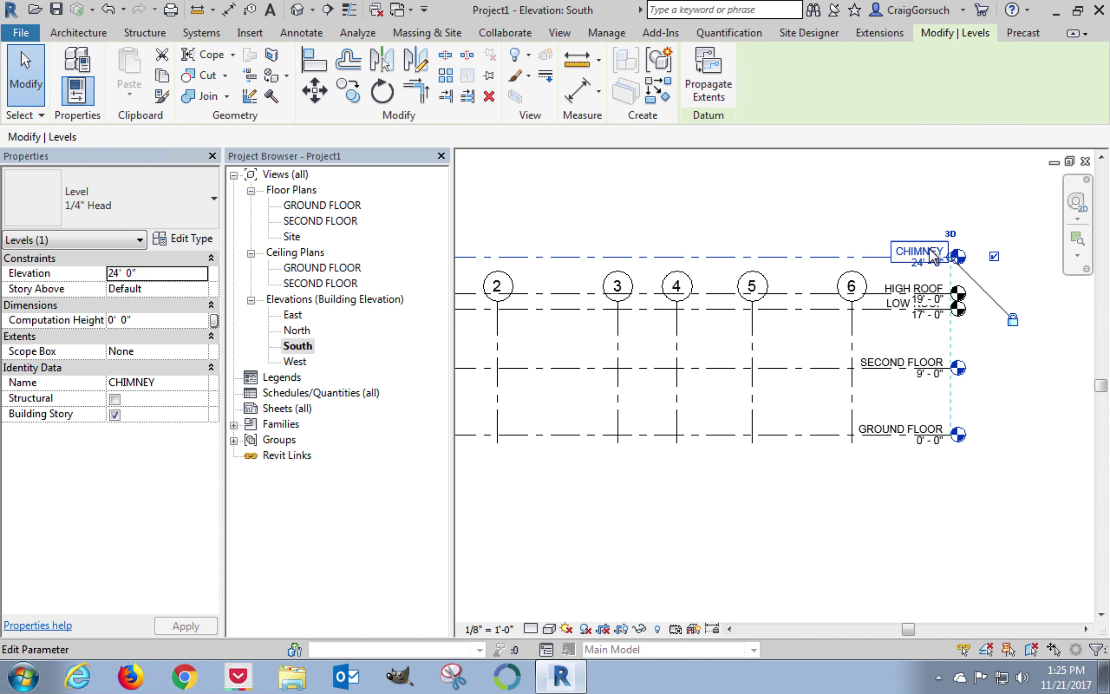
pyautogui.click(819, 278)
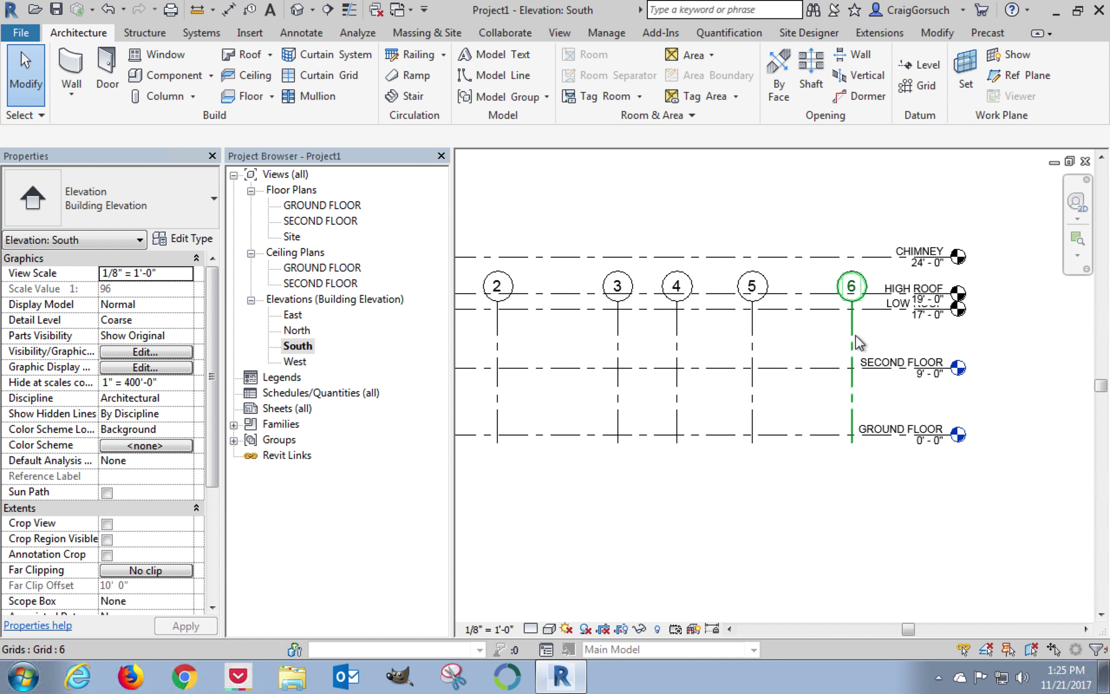
# Extend the numbered grid lines upward in the South elevation so their bubbles sit above the CHIMNEY level.
pyautogui.moveTo(854, 343); pyautogui.dragTo(953, 359, button='middle')
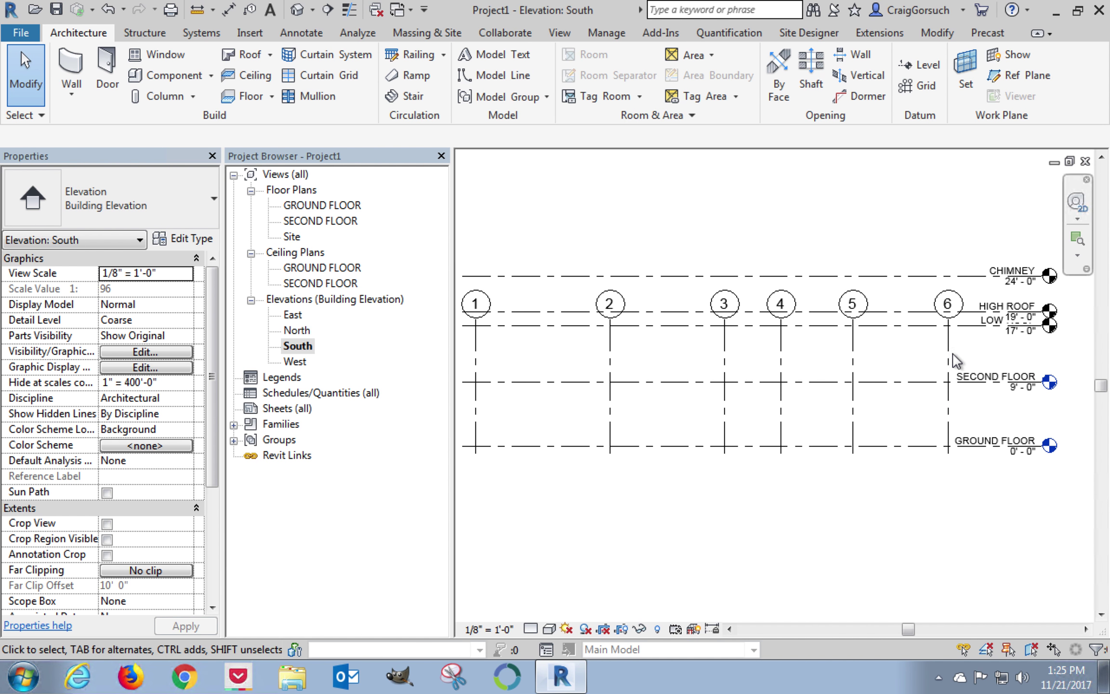
pyautogui.click(949, 356)
pyautogui.moveTo(949, 319); pyautogui.dragTo(949, 248)
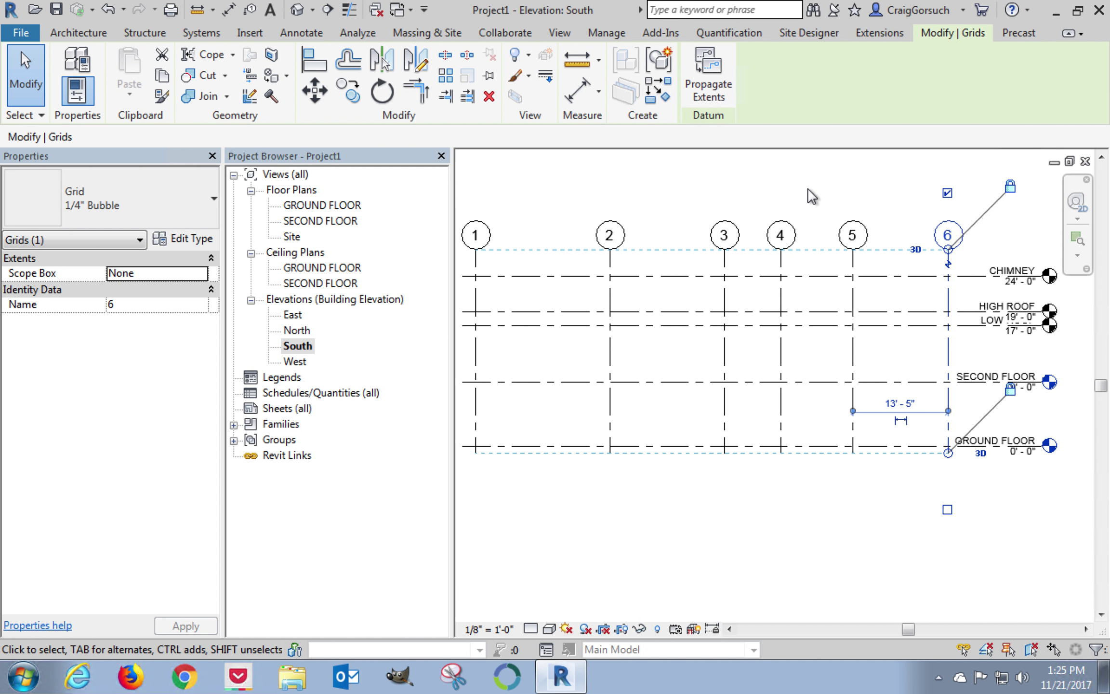
pyautogui.click(812, 195)
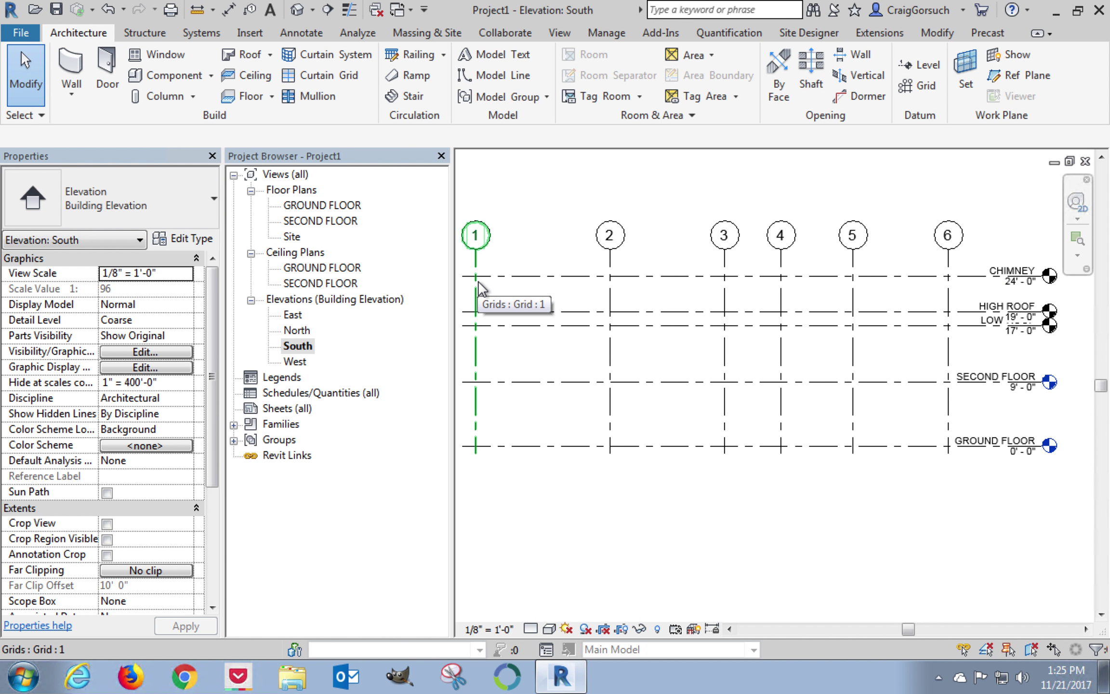
# Open the West elevation and extend the lettered grid lines upward so their bubbles sit above the CHIMNEY level.
pyautogui.doubleClick(297, 365)
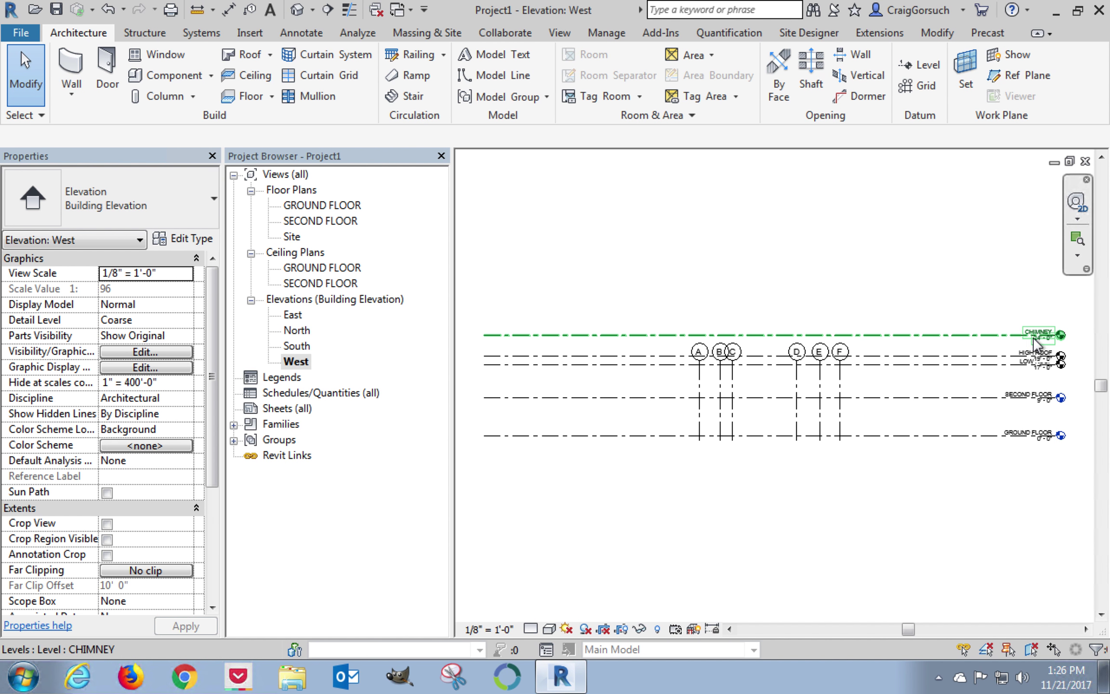
pyautogui.scroll(2, 1034, 337)
pyautogui.scroll(1, 1035, 336)
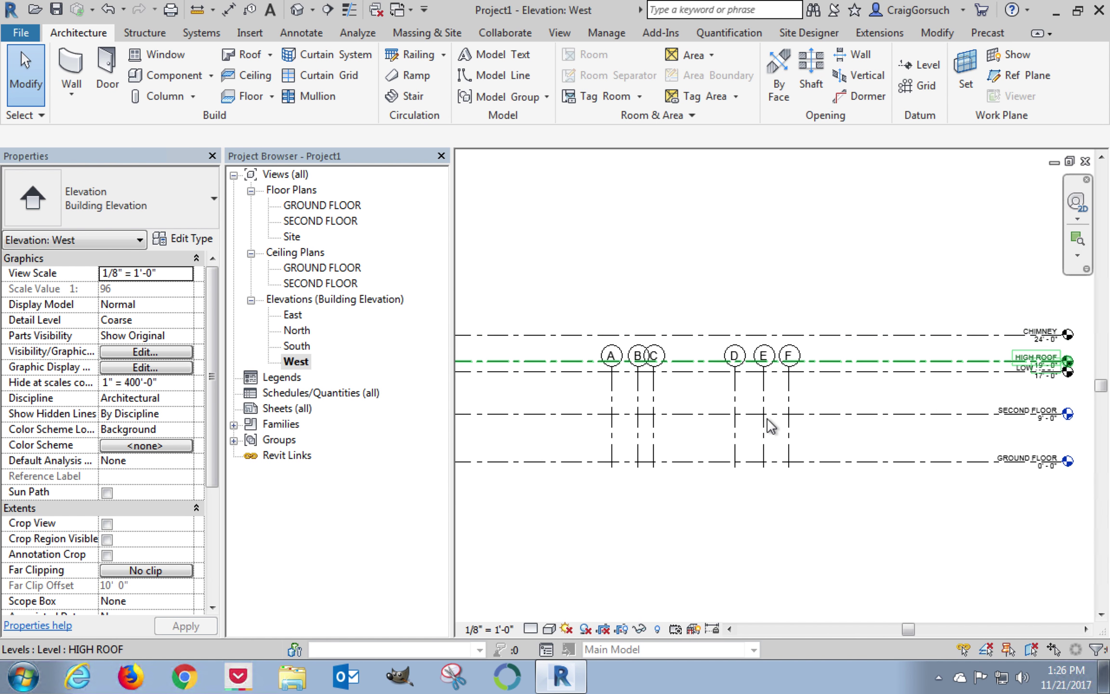
pyautogui.click(792, 388)
pyautogui.scroll(1, 795, 384)
pyautogui.moveTo(789, 364); pyautogui.dragTo(788, 315)
pyautogui.moveTo(924, 316); pyautogui.dragTo(952, 319)
# Shorten the head ends of all level lines in the West elevation so the level heads sit closer to grid F.
pyautogui.moveTo(959, 321); pyautogui.dragTo(797, 312, button='middle')
pyautogui.click(815, 313)
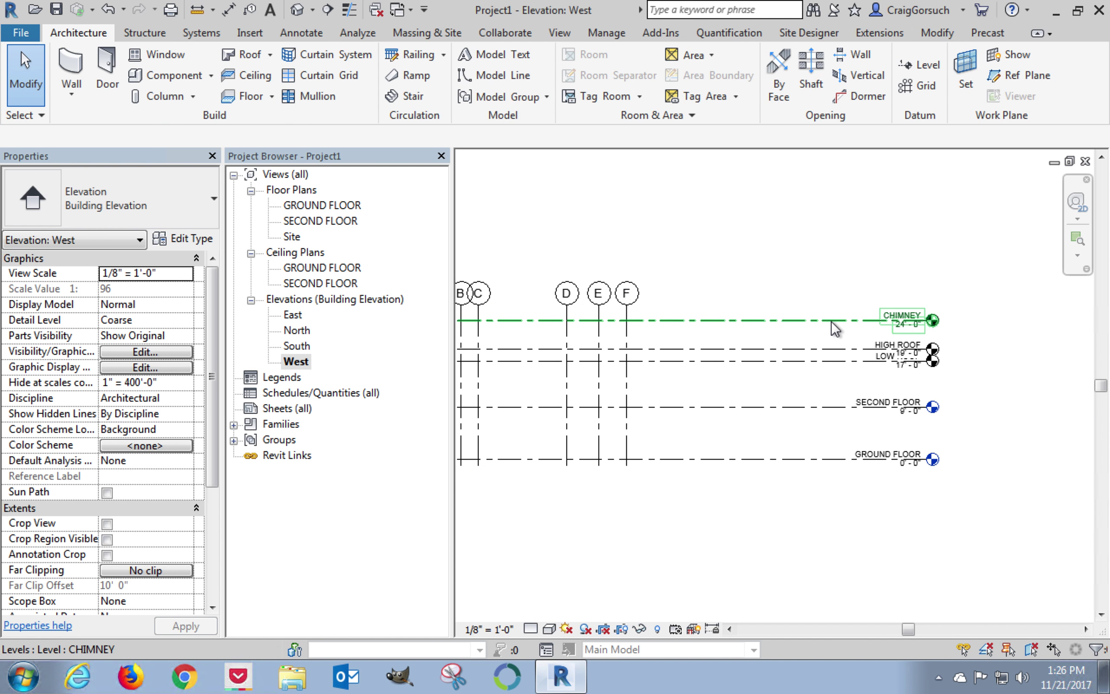
pyautogui.click(832, 321)
pyautogui.scroll(2, 830, 334)
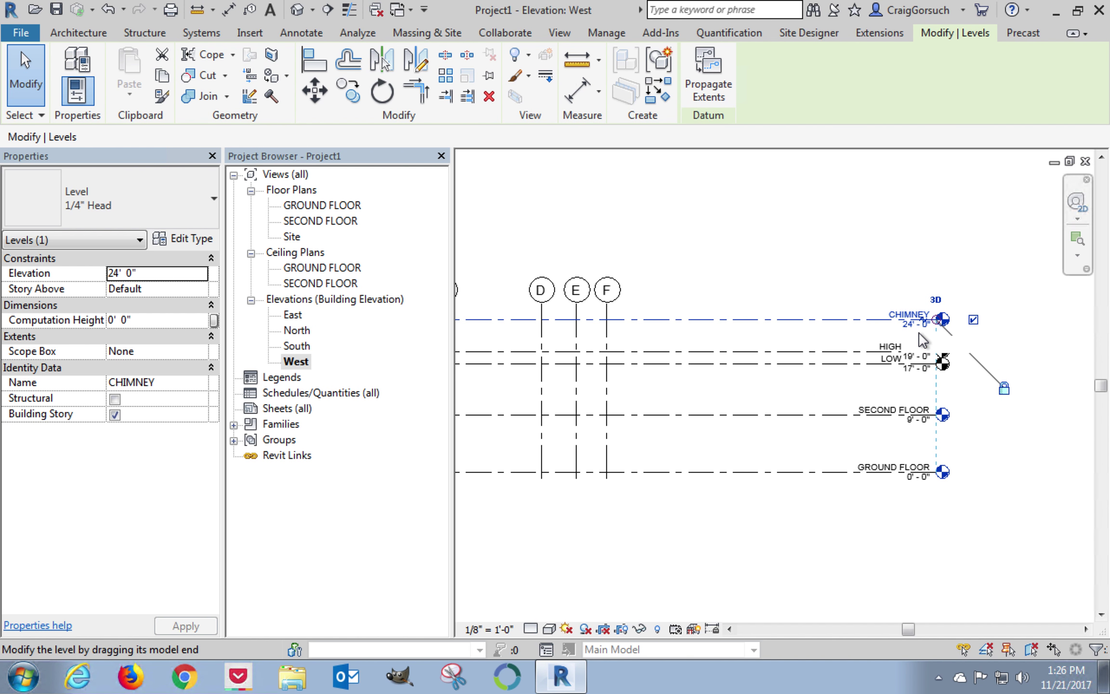
pyautogui.scroll(1, 941, 338)
pyautogui.scroll(3, 941, 339)
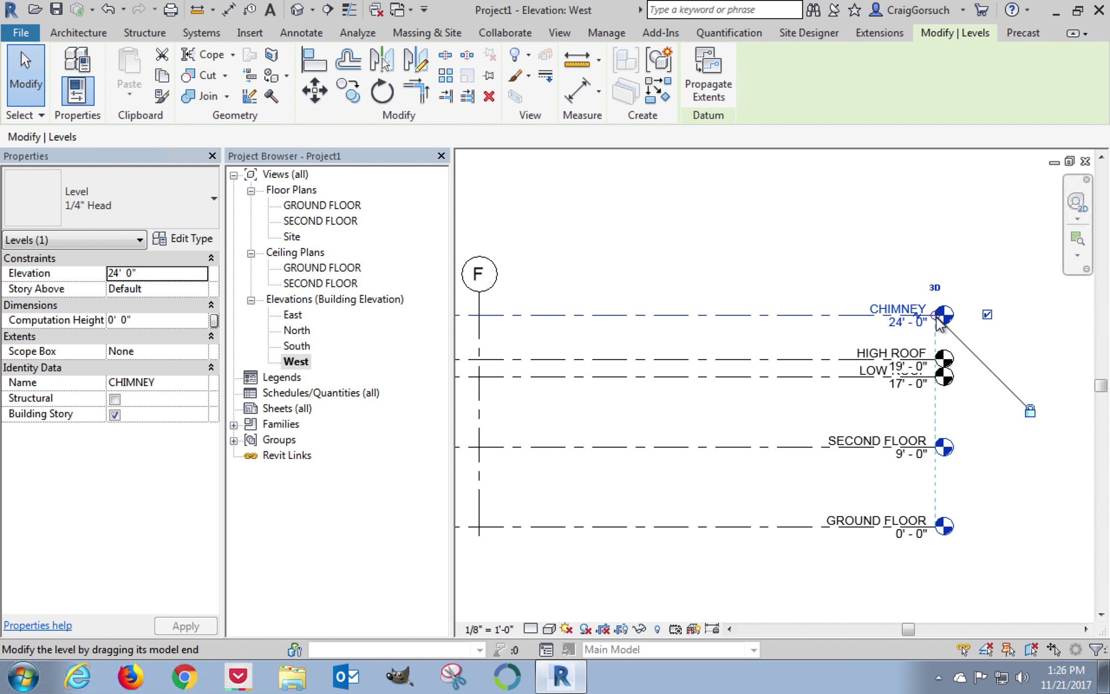
pyautogui.press('l')
pyautogui.press('l')
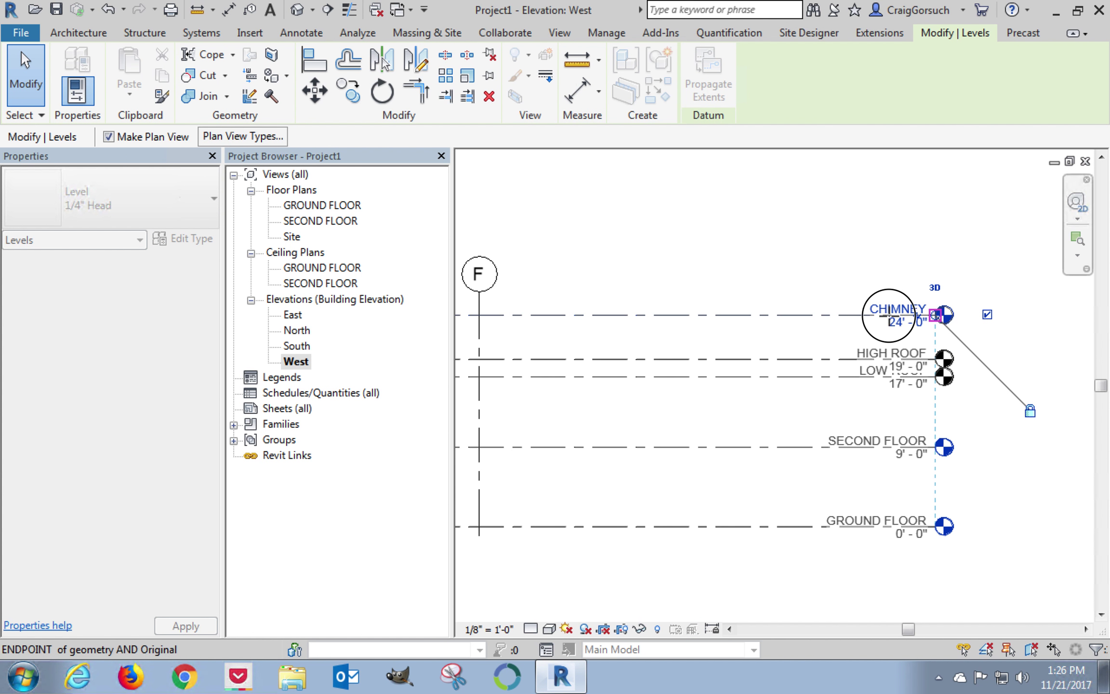
pyautogui.moveTo(734, 316); pyautogui.dragTo(633, 320)
# Shorten the opposite ends of the level lines so they stop just outside grid A.
pyautogui.moveTo(481, 399); pyautogui.dragTo(952, 396, button='middle')
pyautogui.moveTo(641, 395); pyautogui.dragTo(877, 408, button='middle')
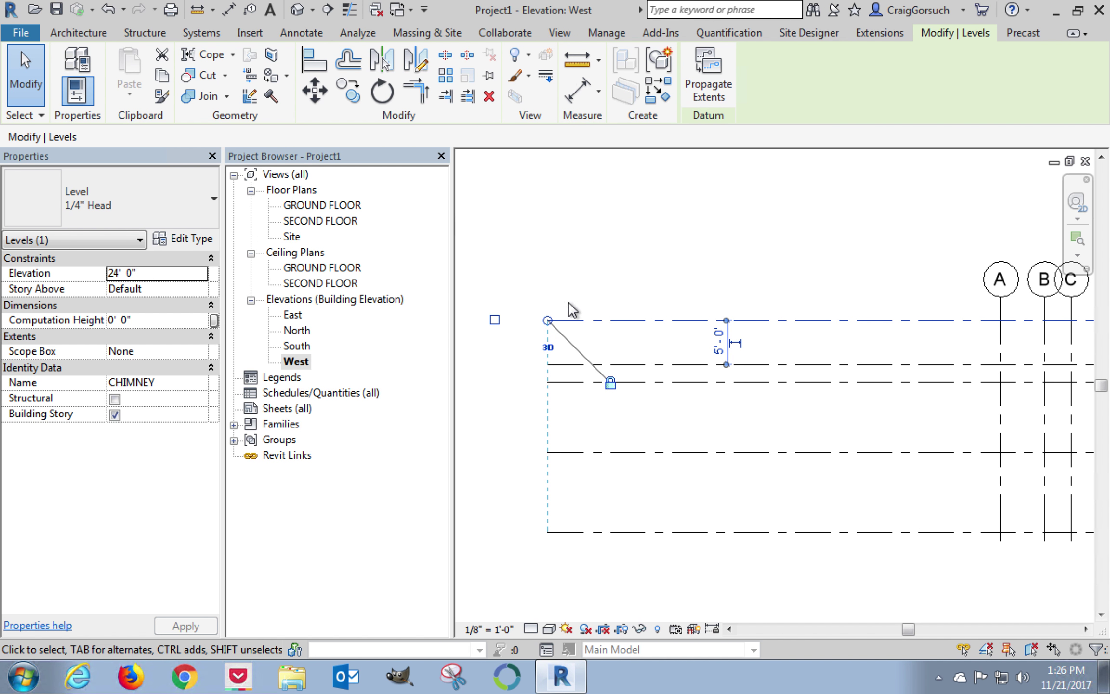
pyautogui.moveTo(548, 321); pyautogui.dragTo(946, 320)
pyautogui.click(806, 273)
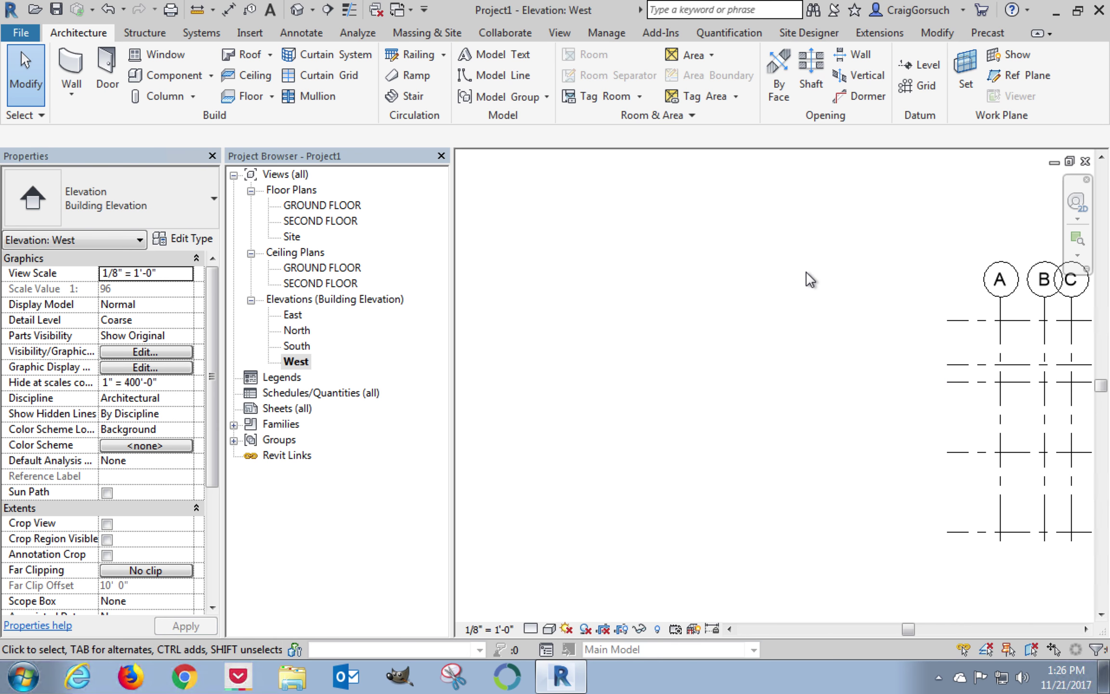
pyautogui.middleClick(757, 273)
pyautogui.middleClick(757, 273)
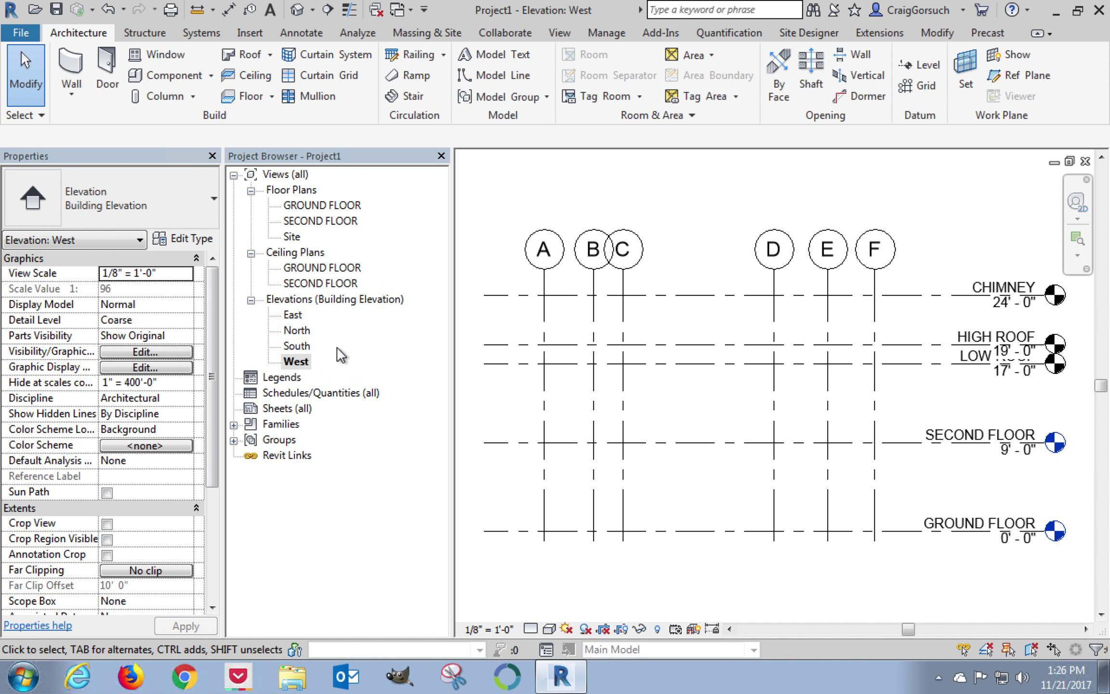
pyautogui.click(302, 362)
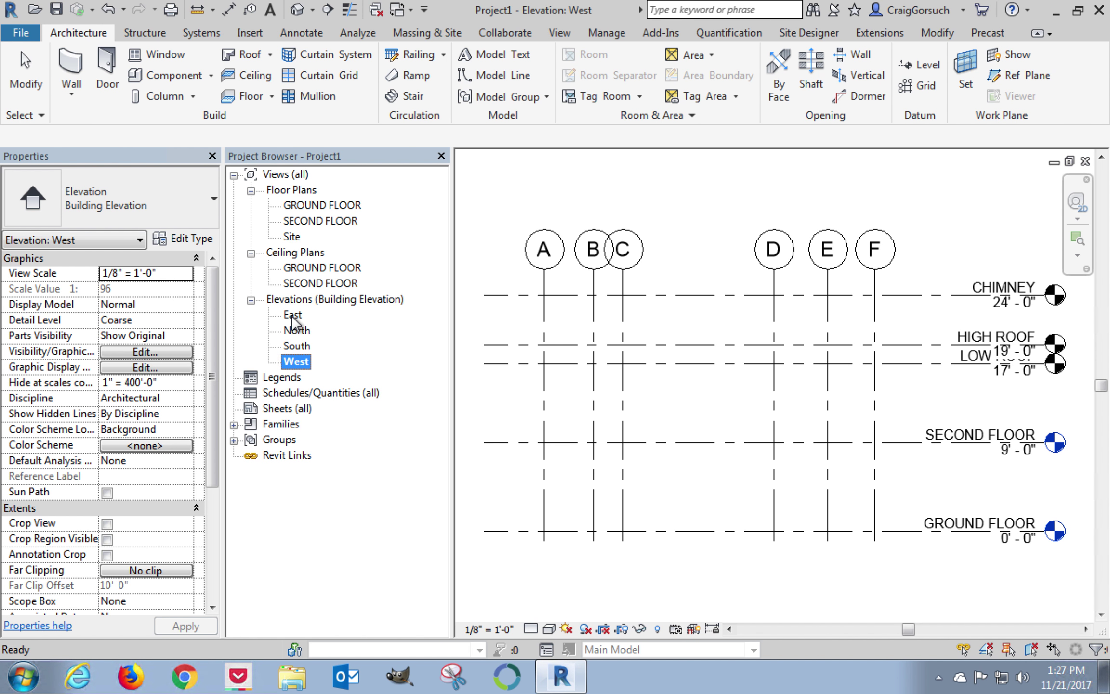
# Set all four building elevations to Medium detail level and a view scale of 1/4" = 1'-0".
pyautogui.keyDown('shift'); pyautogui.click(293, 316); pyautogui.keyUp('shift')
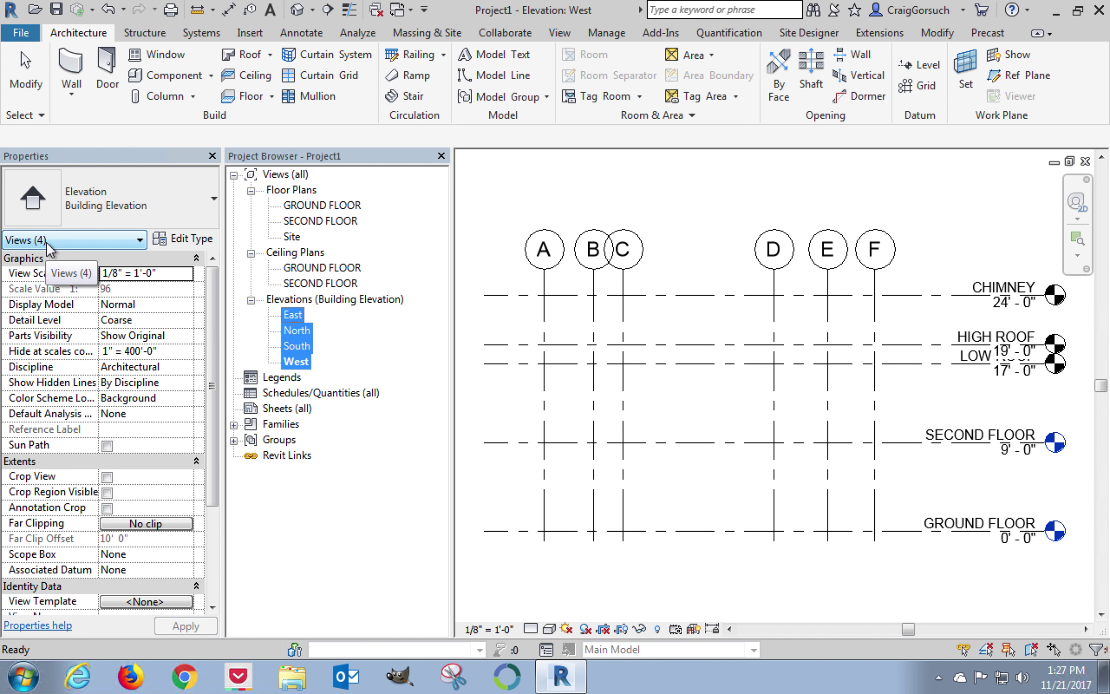
pyautogui.click(161, 322)
pyautogui.click(186, 320)
pyautogui.click(142, 349)
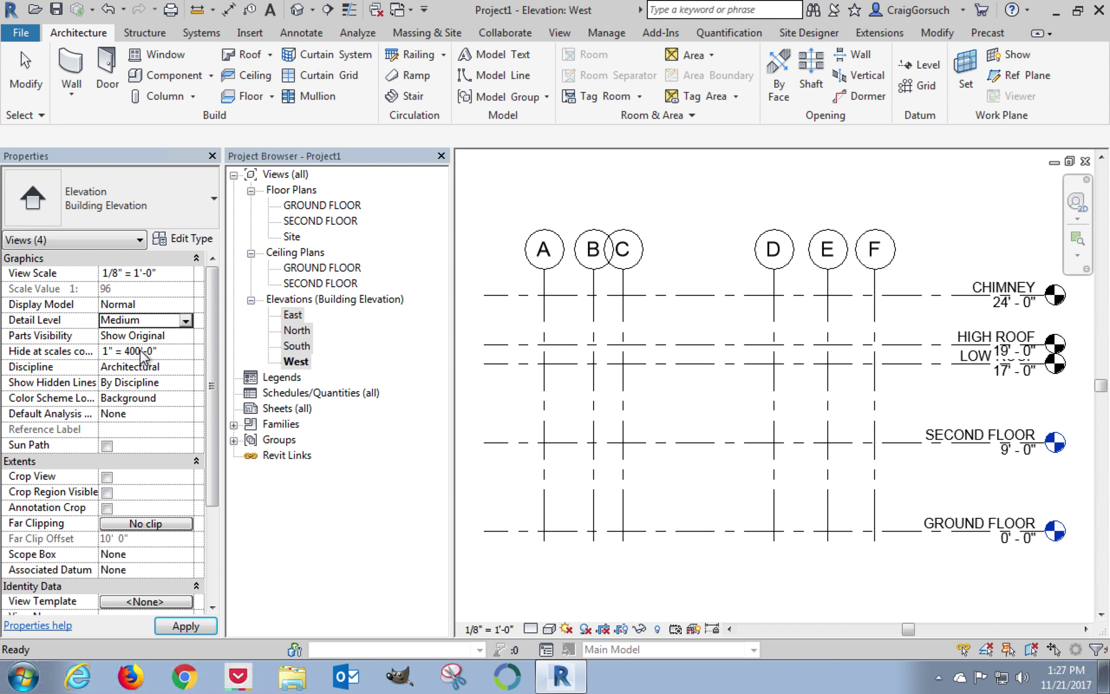
pyautogui.click(185, 274)
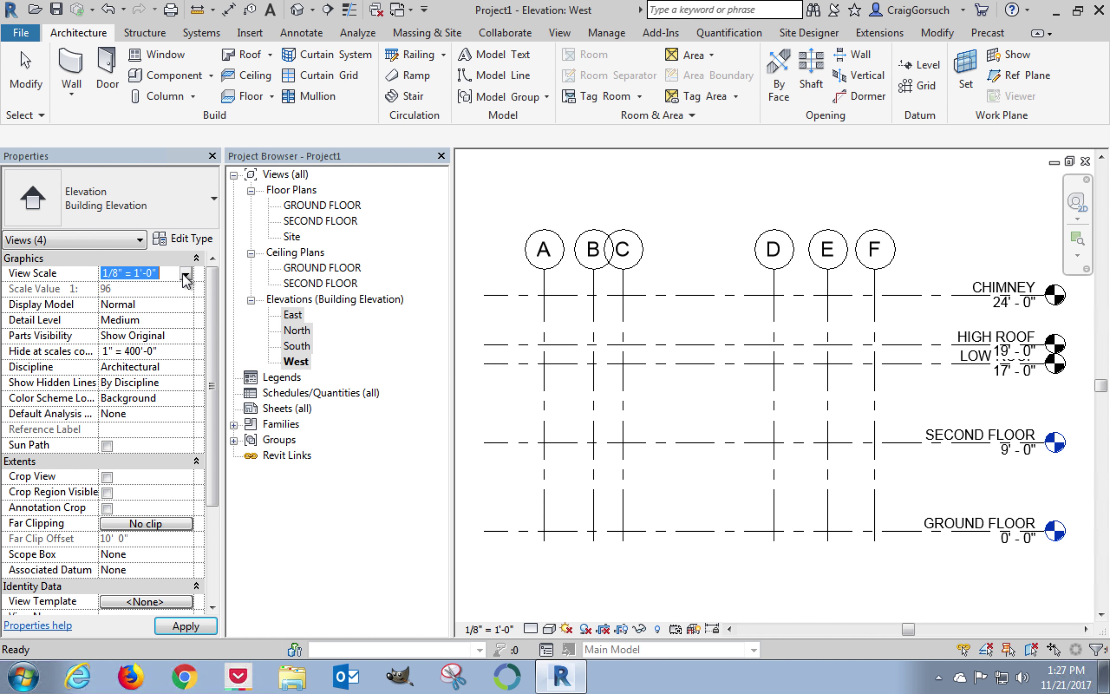
pyautogui.click(186, 273)
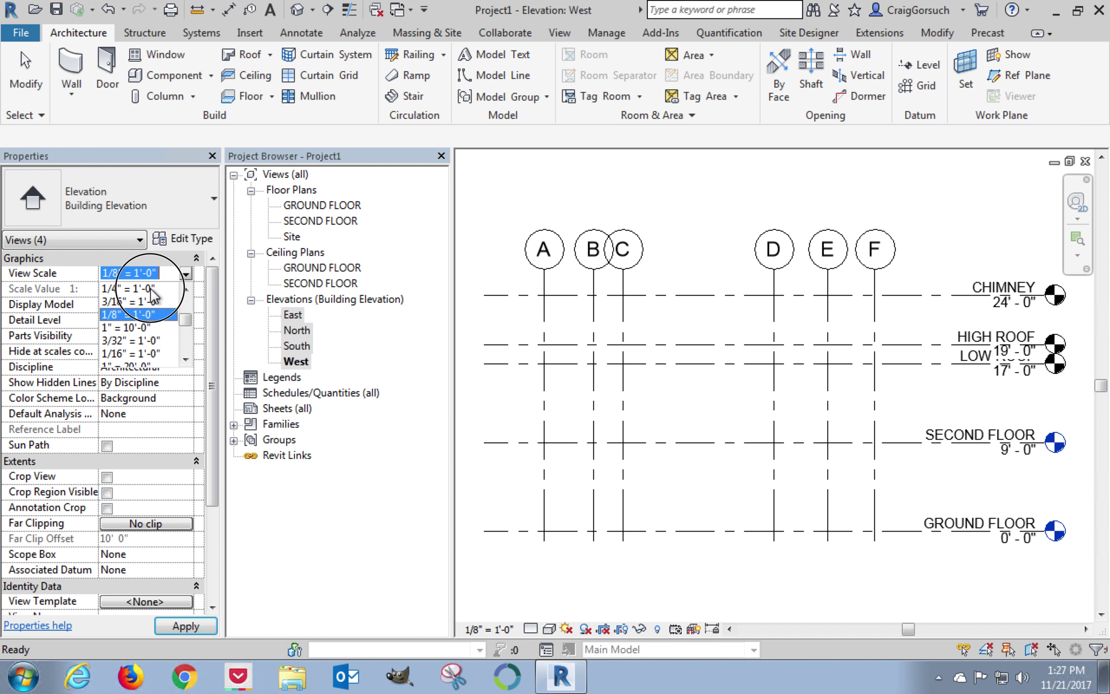
pyautogui.click(129, 289)
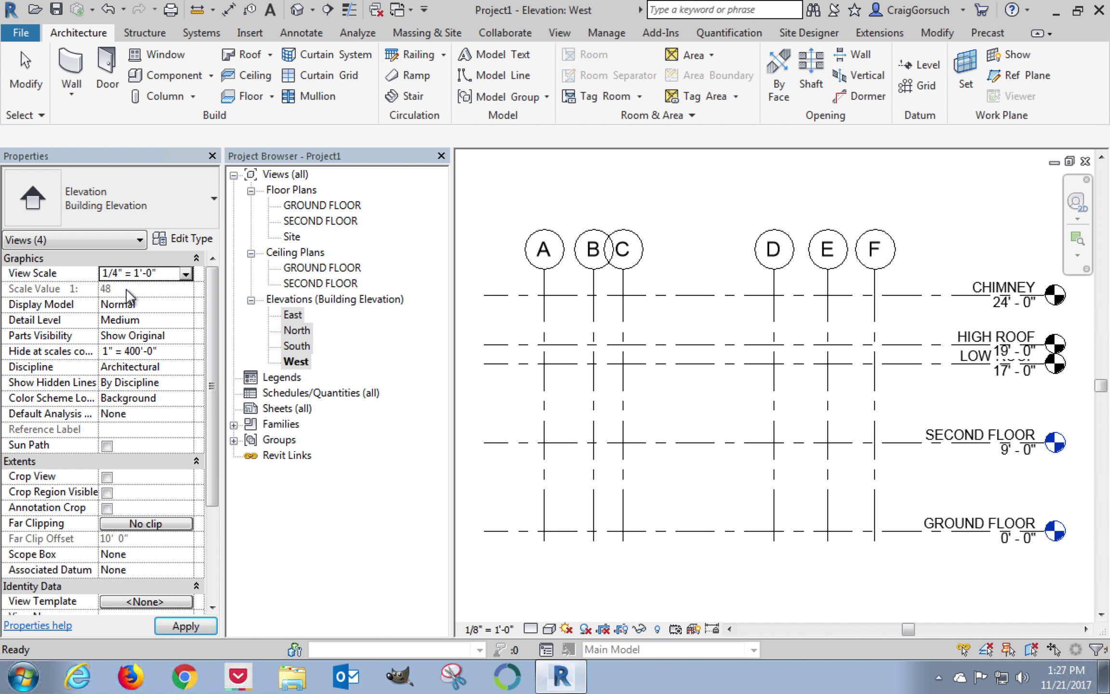
pyautogui.click(183, 626)
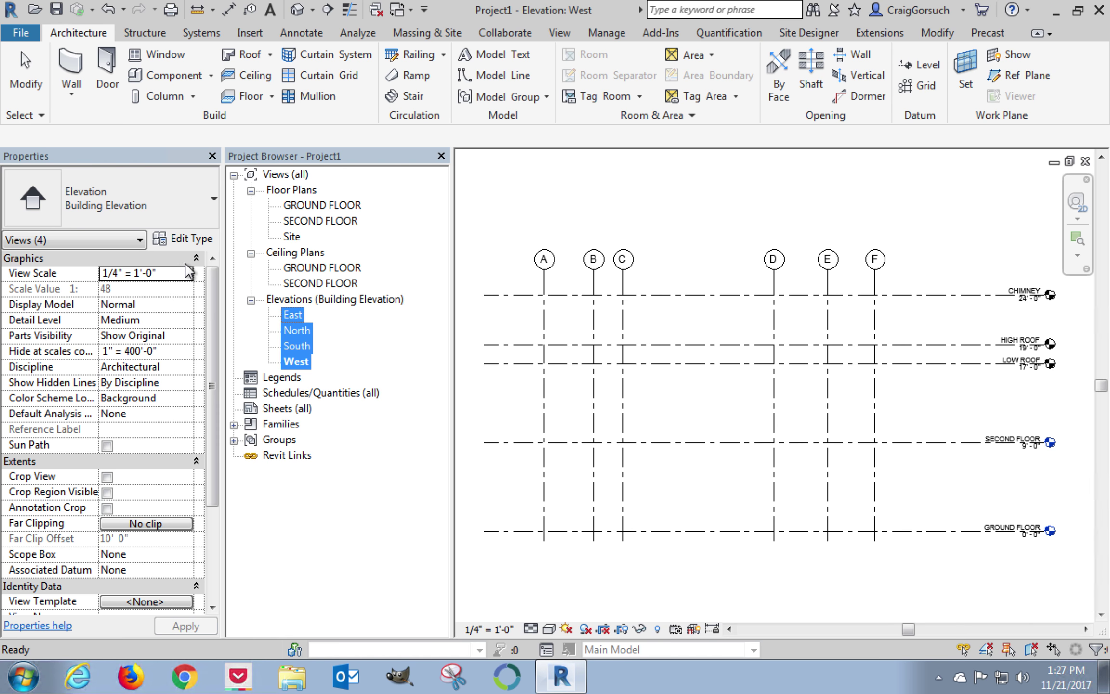
# Open the North elevation and check its level heads, grid bubbles, scale and detail level.
pyautogui.click(297, 346)
pyautogui.press('Up')
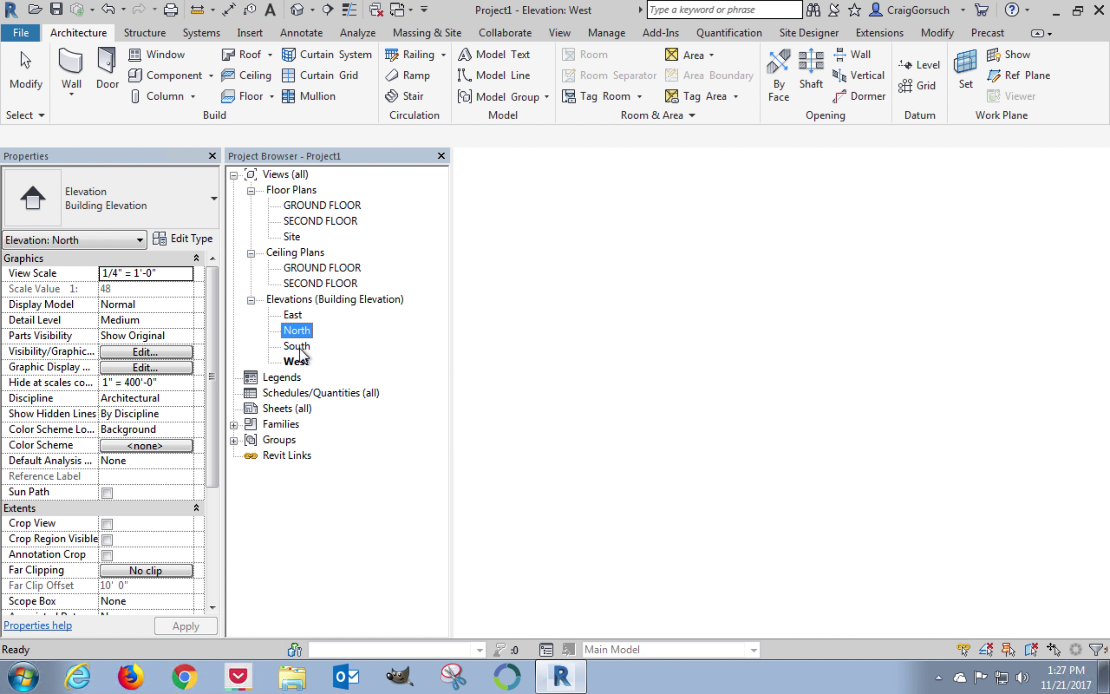
pyautogui.press('Return')
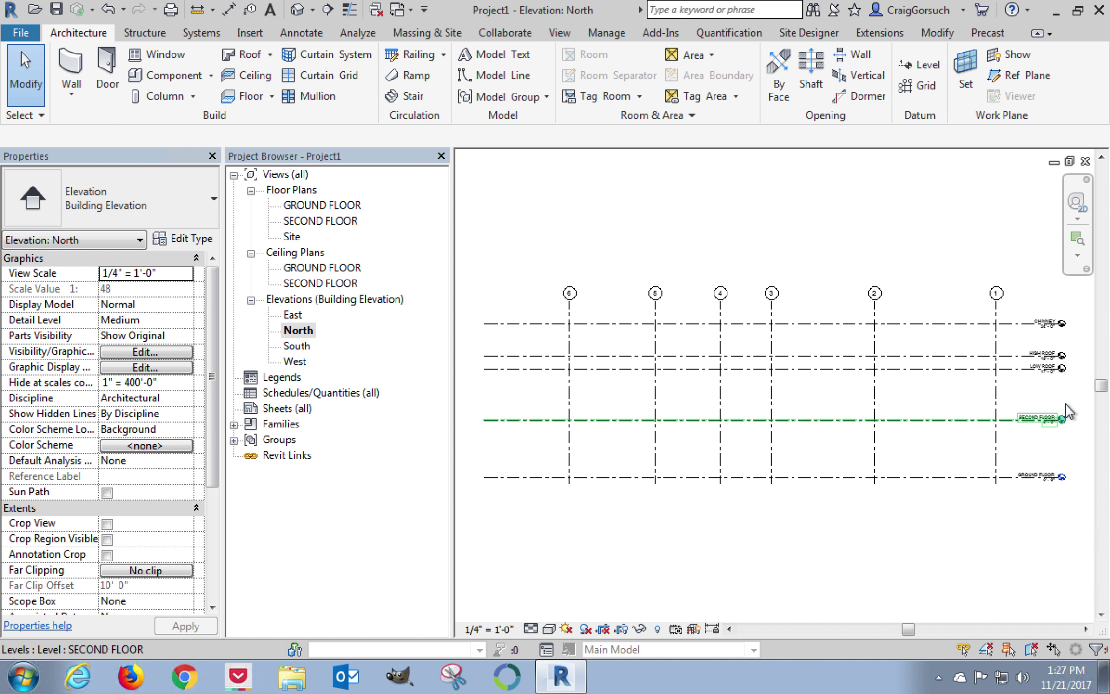
pyautogui.scroll(2, 1067, 411)
pyautogui.scroll(2, 1067, 411)
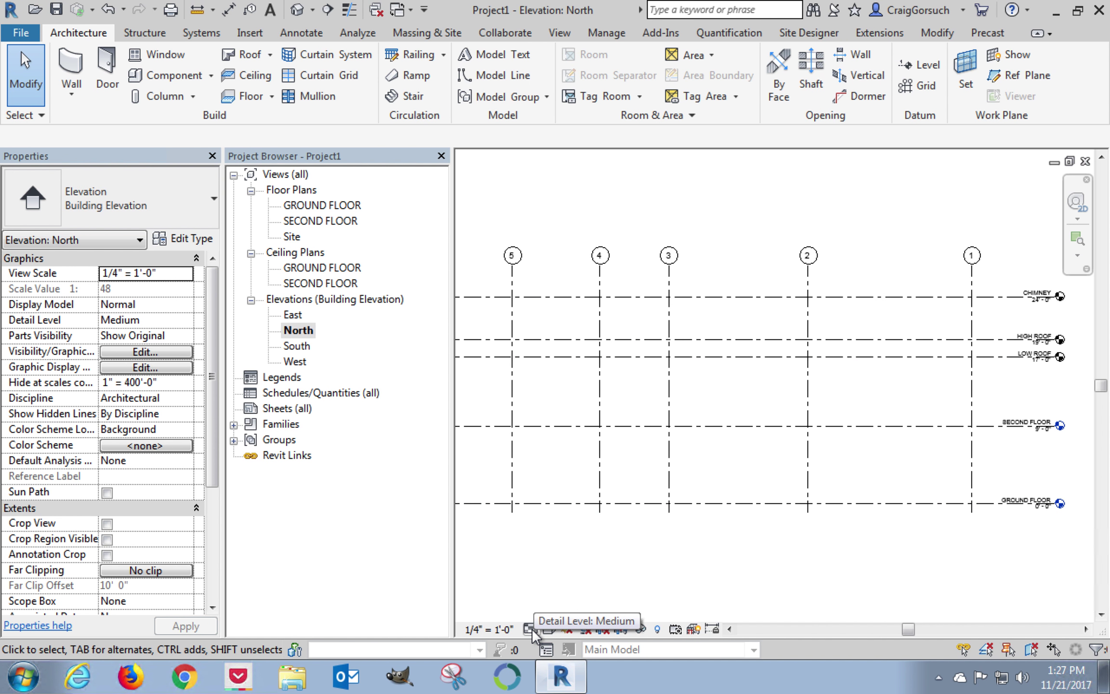
pyautogui.click(539, 577)
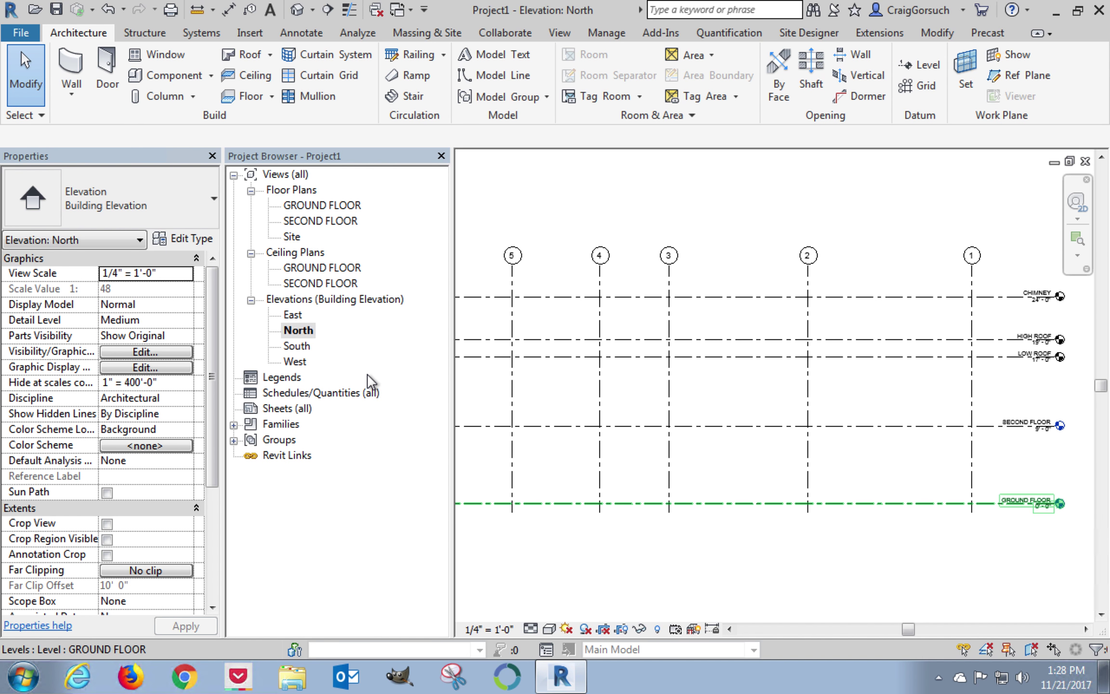
# Set the GROUND FLOOR and SECOND FLOOR plans to 1/4" = 1'-0" scale and Medium detail, and open the GROUND FLOOR plan.
pyautogui.click(325, 205)
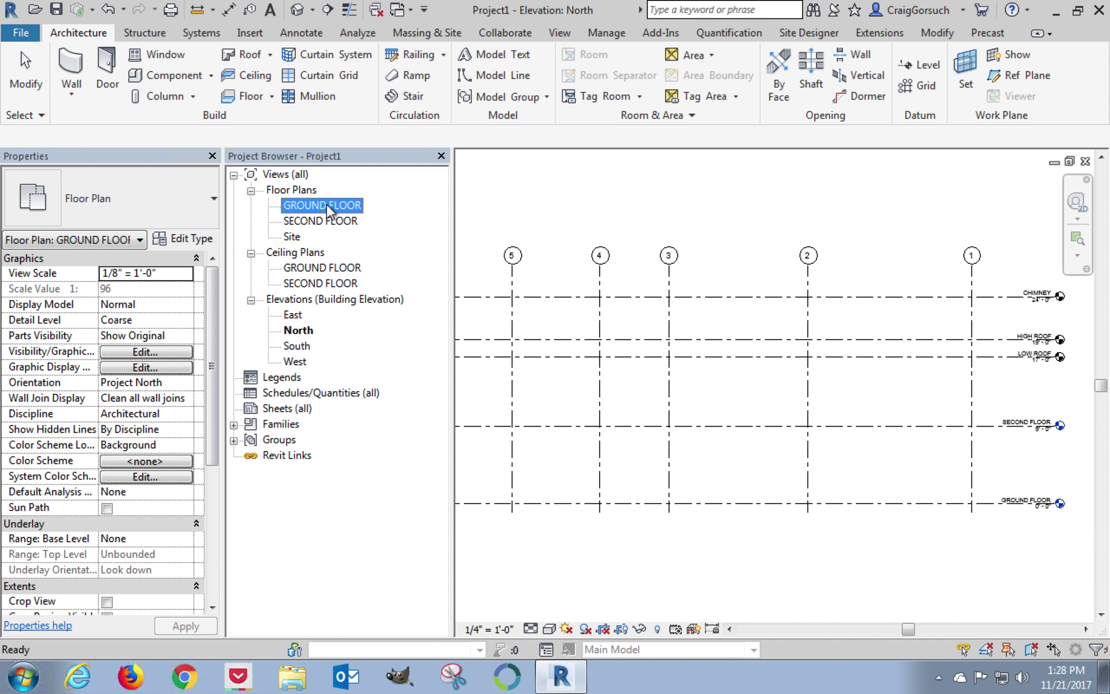
pyautogui.keyDown('ctrl'); pyautogui.click(324, 220); pyautogui.keyUp('ctrl')
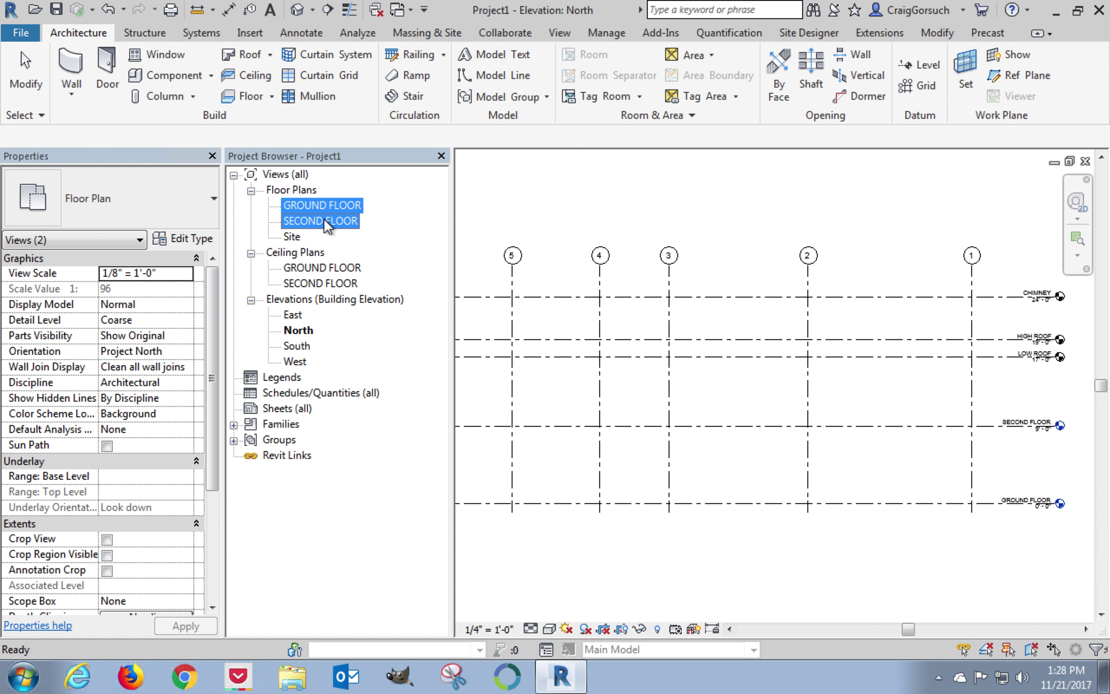
pyautogui.click(186, 273)
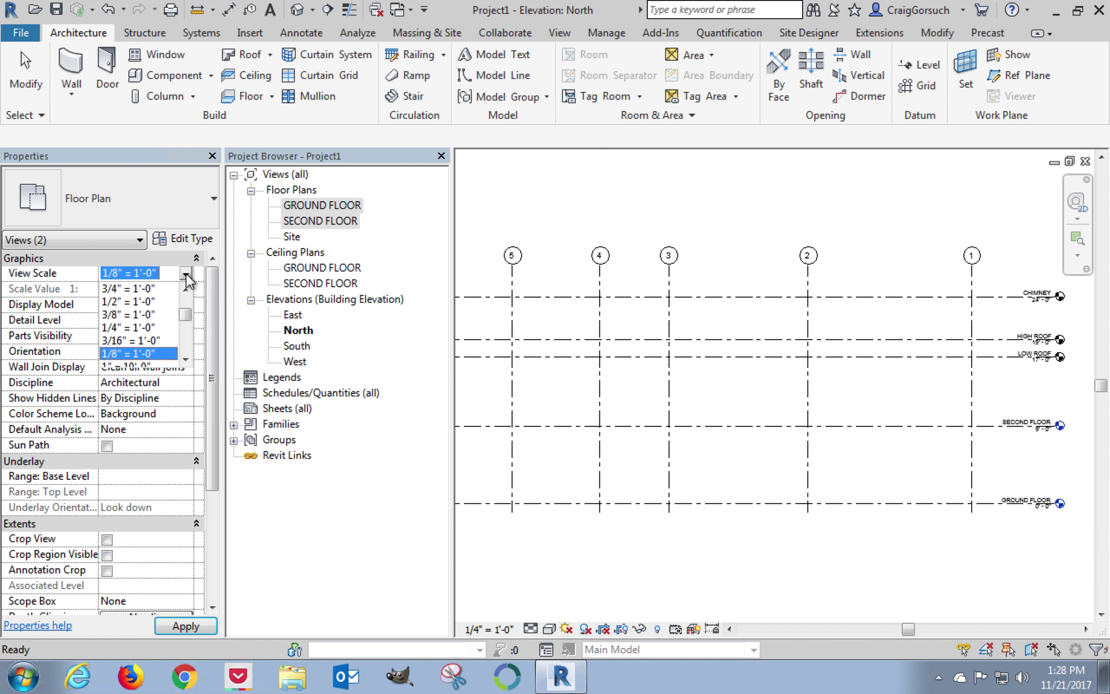
pyautogui.click(130, 327)
pyautogui.click(169, 320)
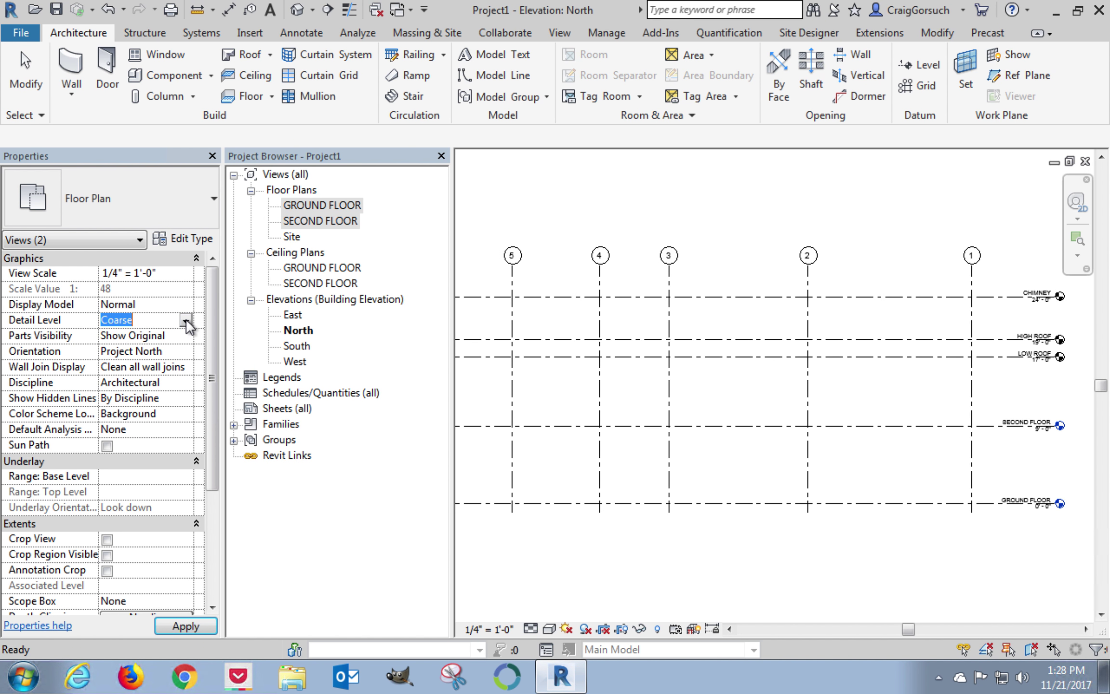
pyautogui.click(185, 320)
pyautogui.click(119, 348)
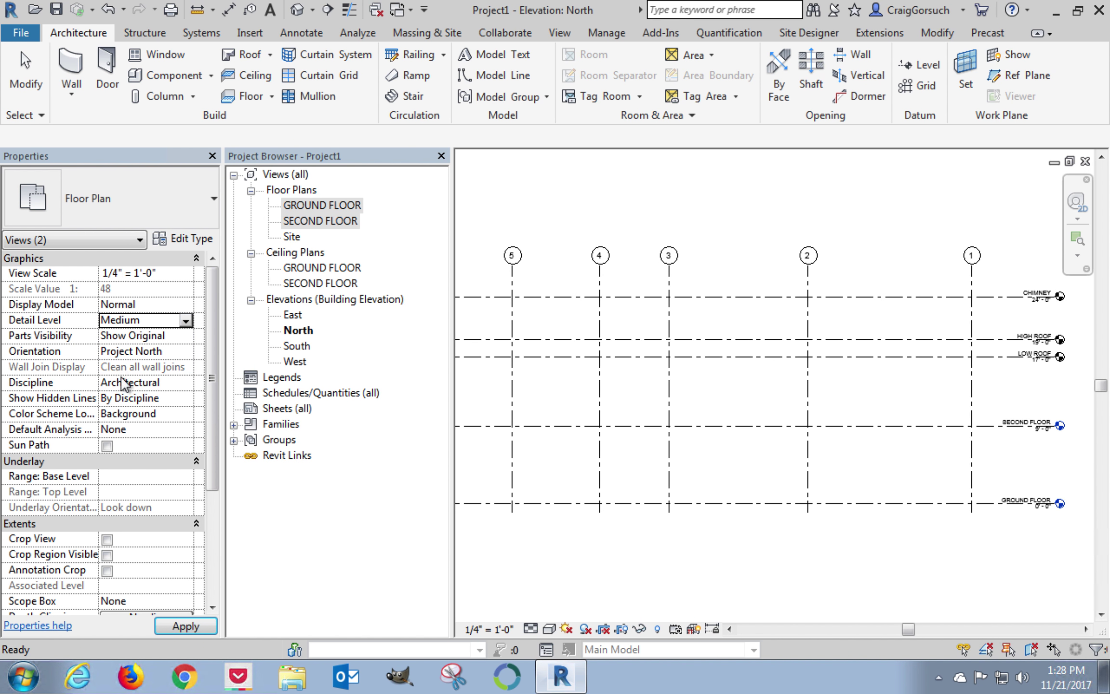
pyautogui.click(186, 626)
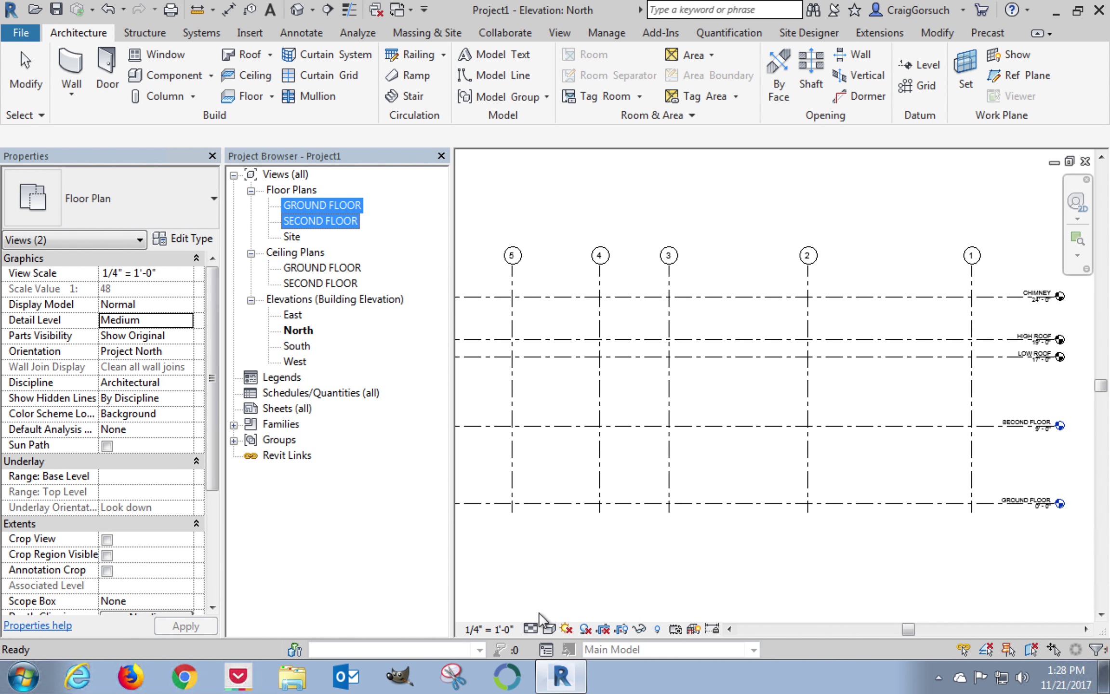
pyautogui.click(563, 590)
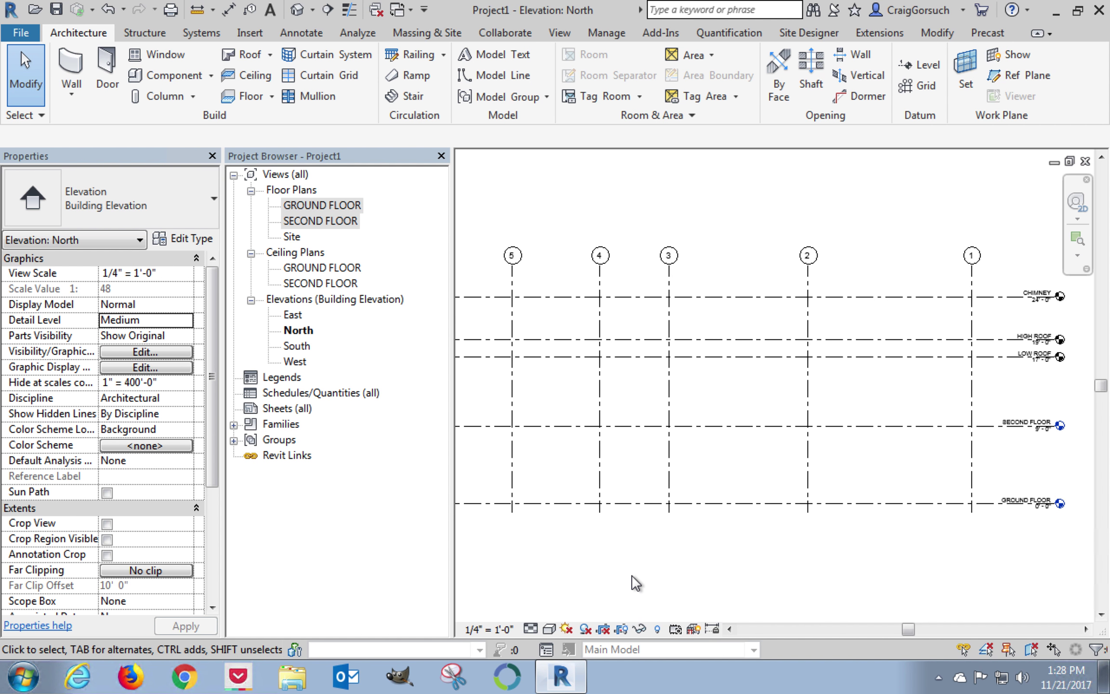
pyautogui.doubleClick(326, 207)
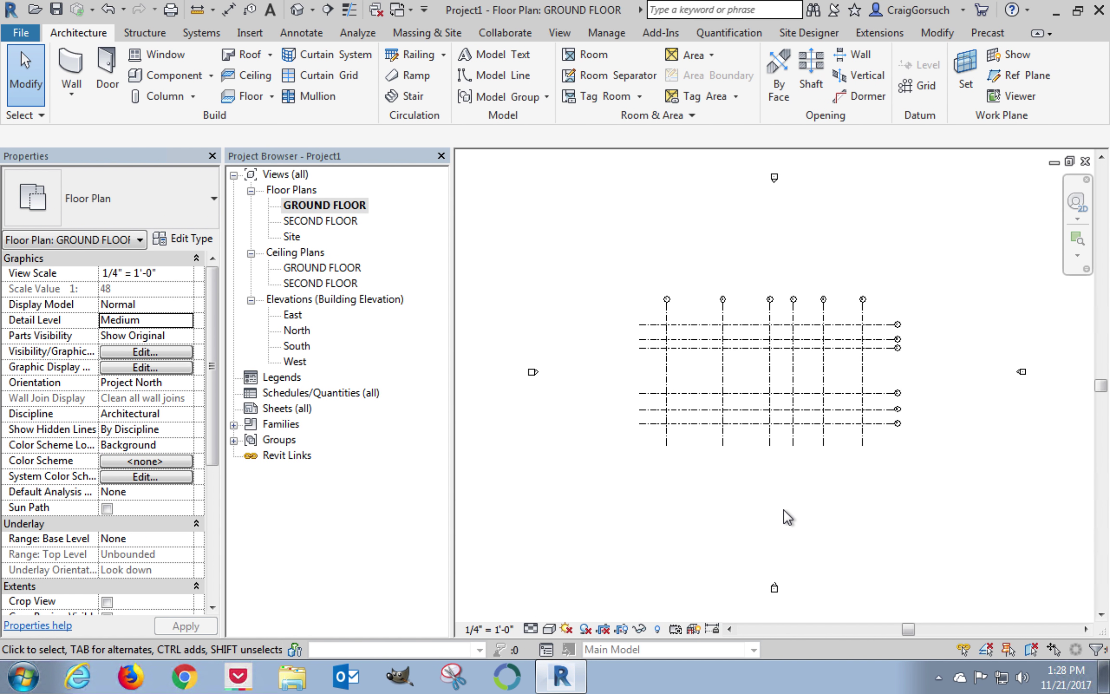
# Start saving the project and browse through OneDrive's Documents and CVAD - Classes folders to the empty Revit folder.
pyautogui.click(56, 10)
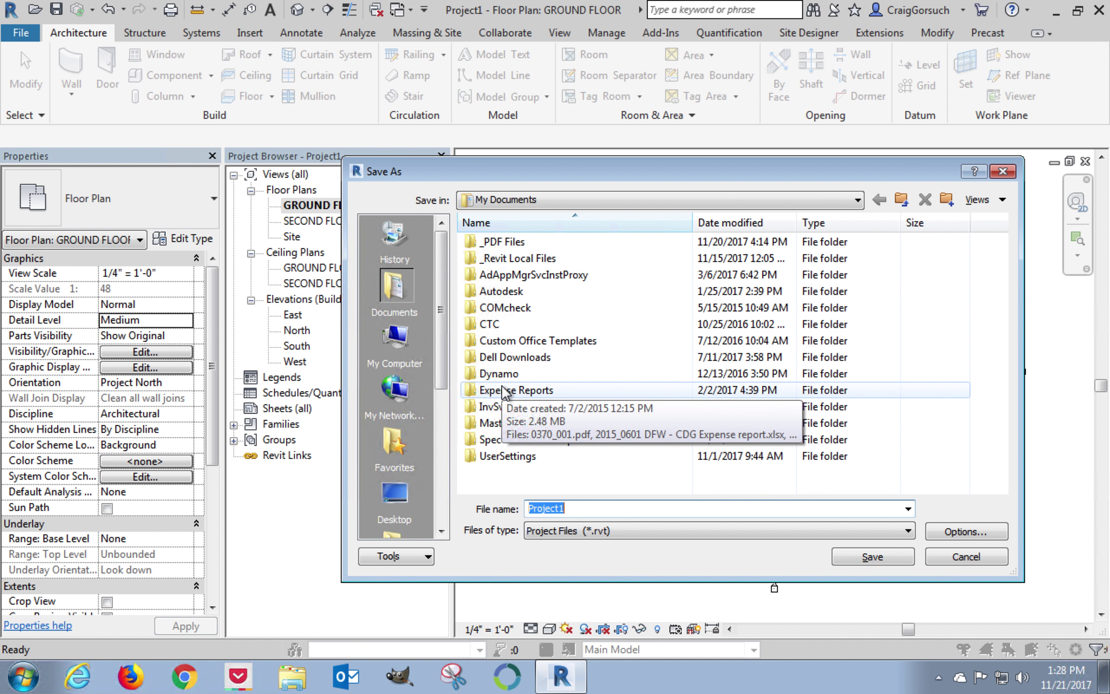
pyautogui.click(512, 199)
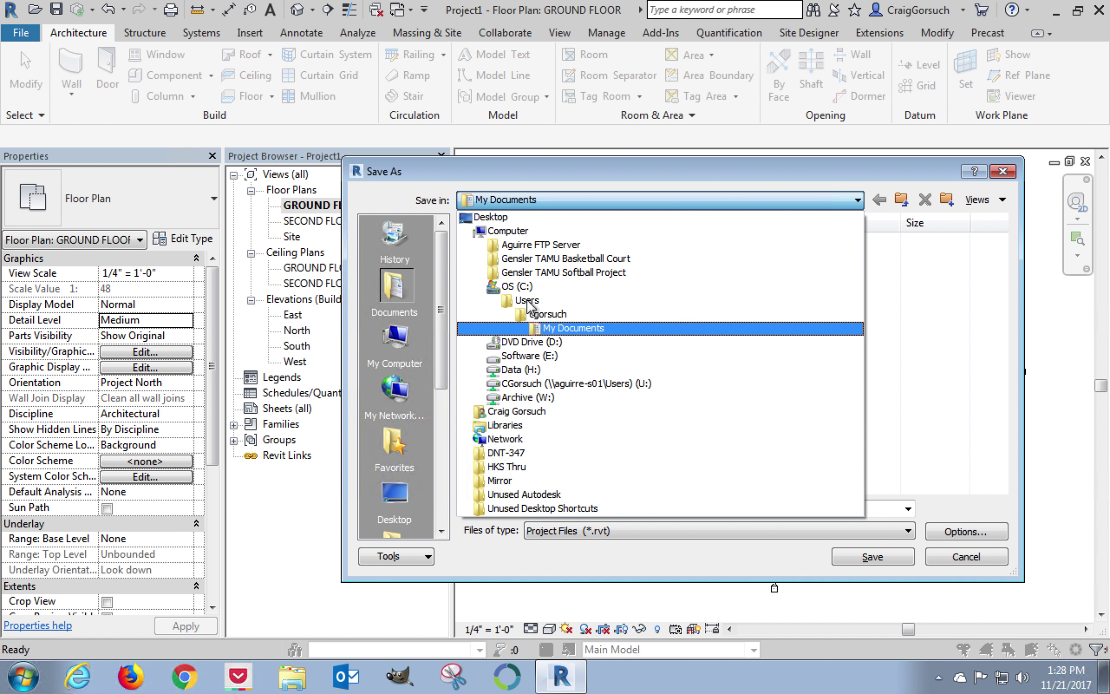
pyautogui.click(547, 314)
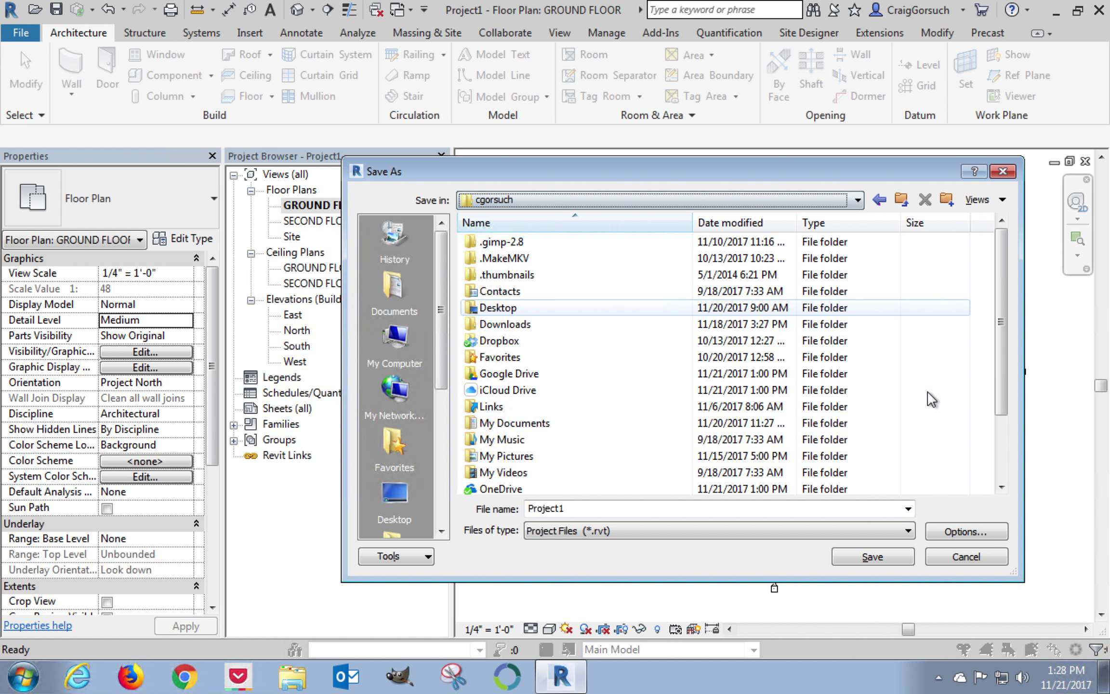
pyautogui.moveTo(1005, 357); pyautogui.dragTo(1003, 419)
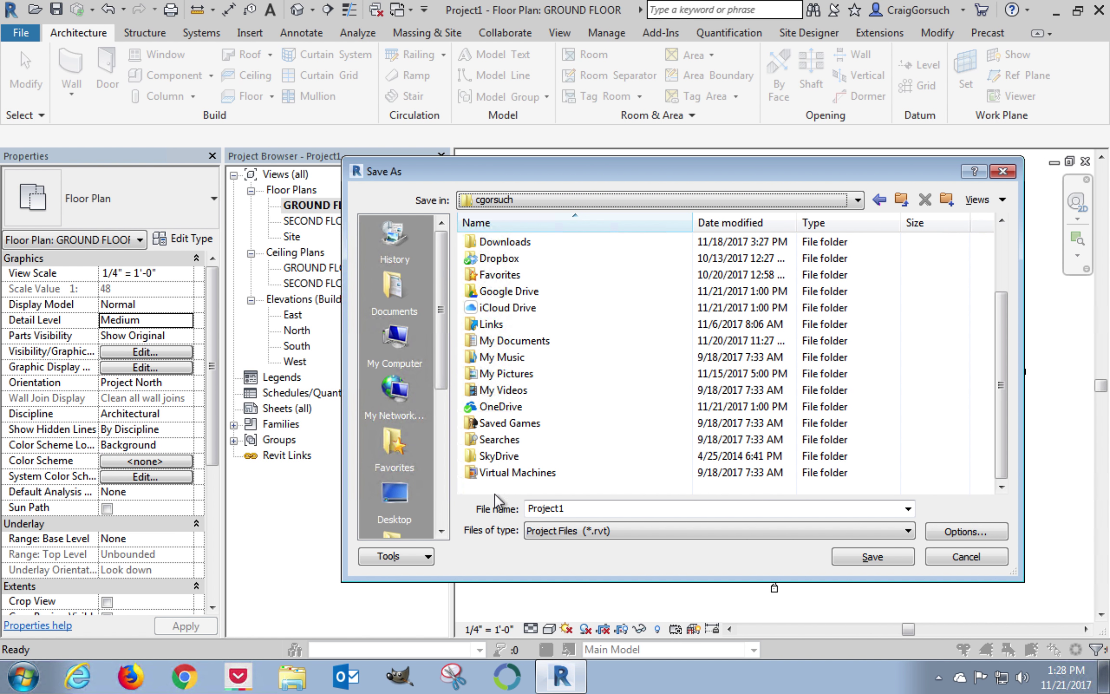
pyautogui.doubleClick(501, 406)
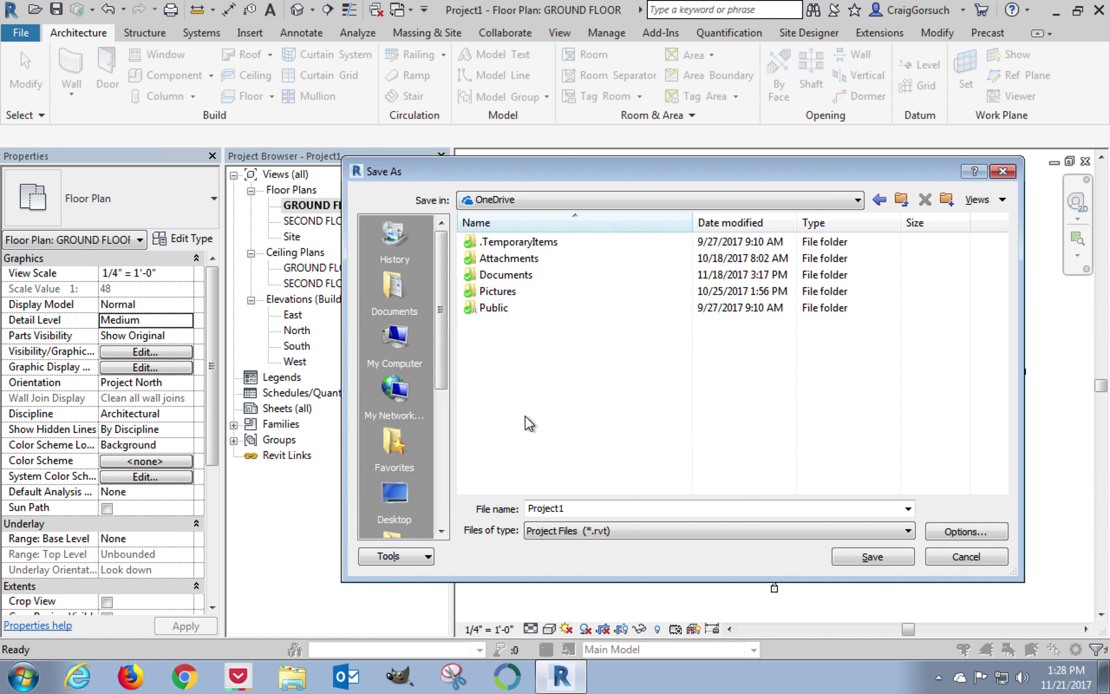
pyautogui.click(522, 276)
pyautogui.click(522, 275)
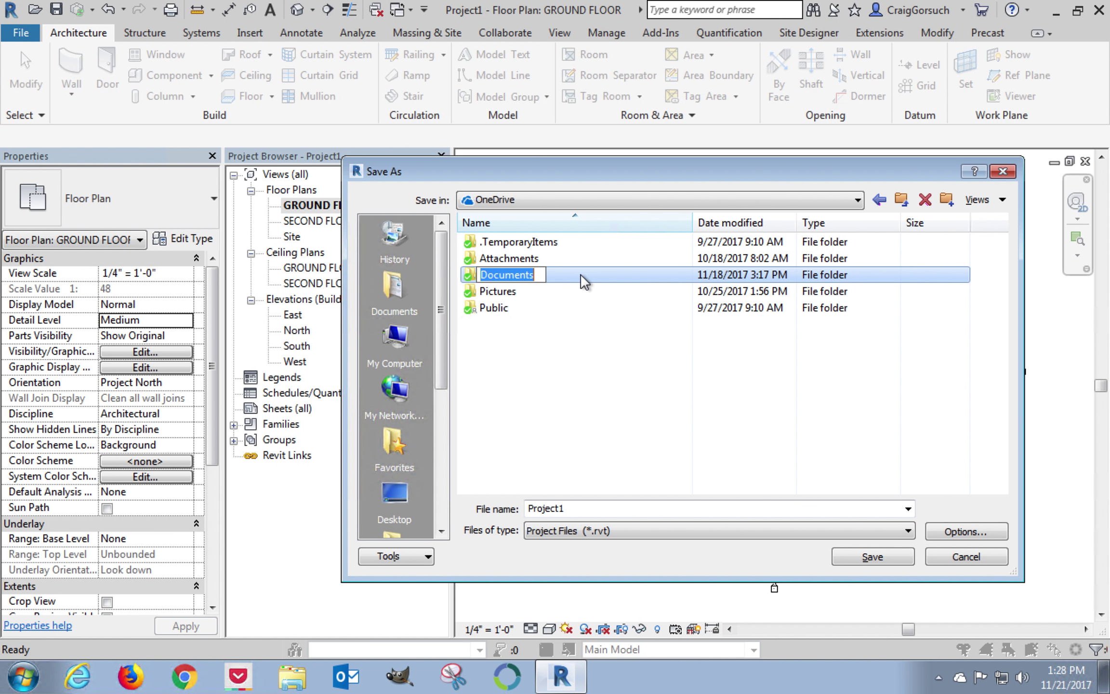
pyautogui.doubleClick(538, 282)
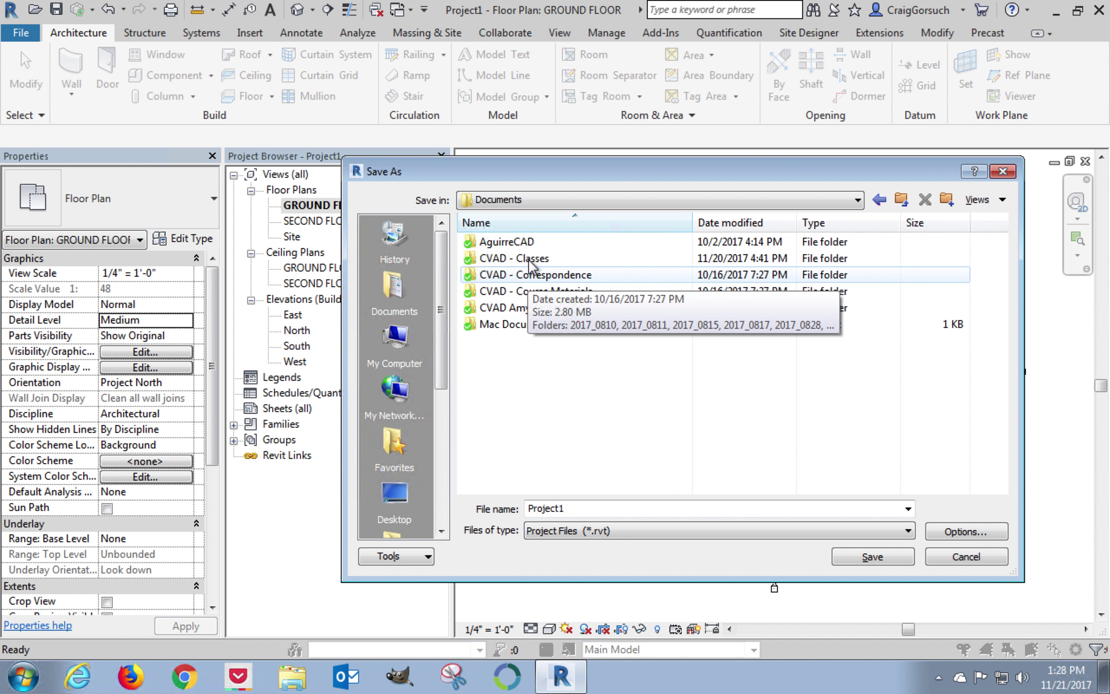
pyautogui.doubleClick(528, 257)
pyautogui.doubleClick(506, 241)
pyautogui.doubleClick(492, 292)
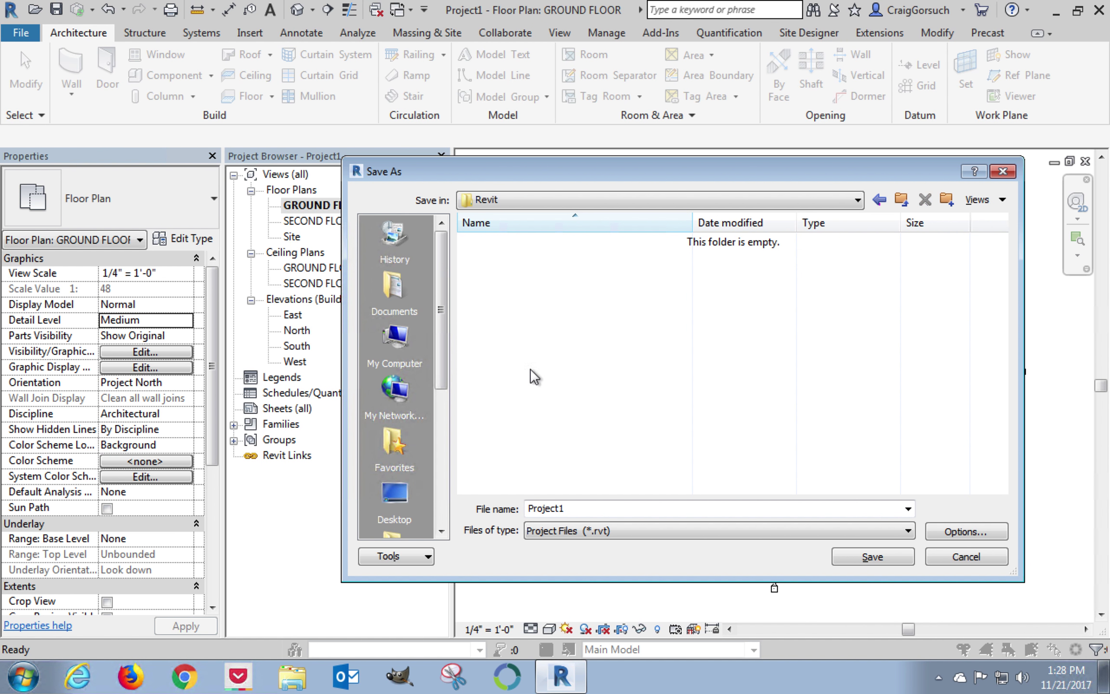
# Name the project file Project3 and save it in the Revit folder.
pyautogui.doubleClick(586, 510)
pyautogui.click(586, 510)
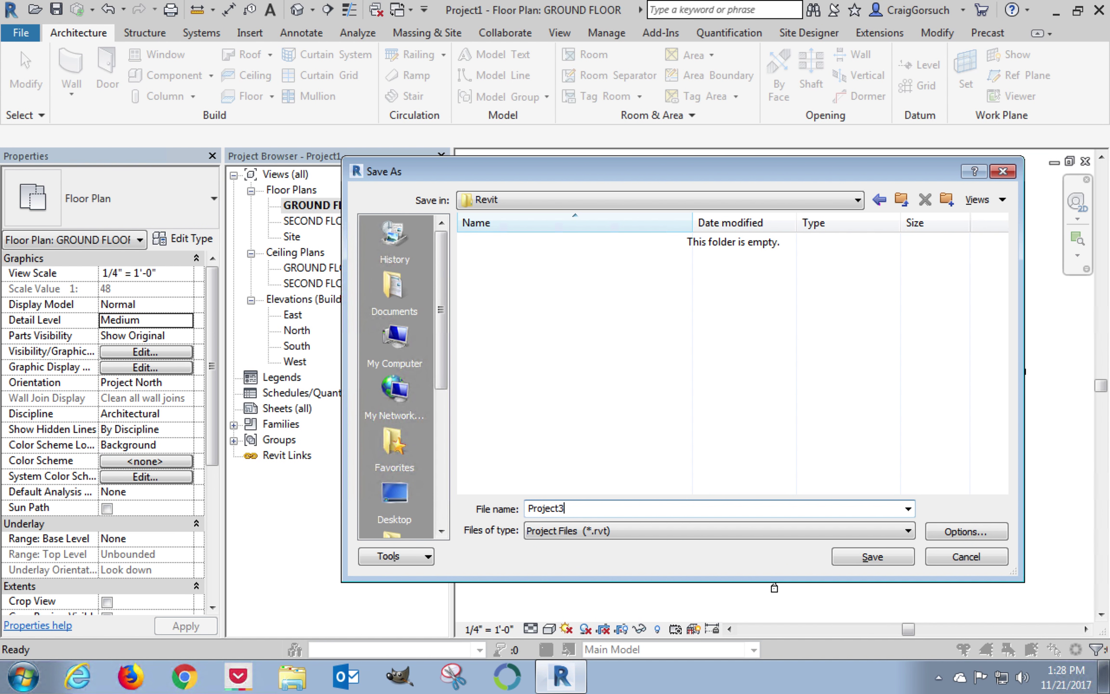
pyautogui.press('Return')
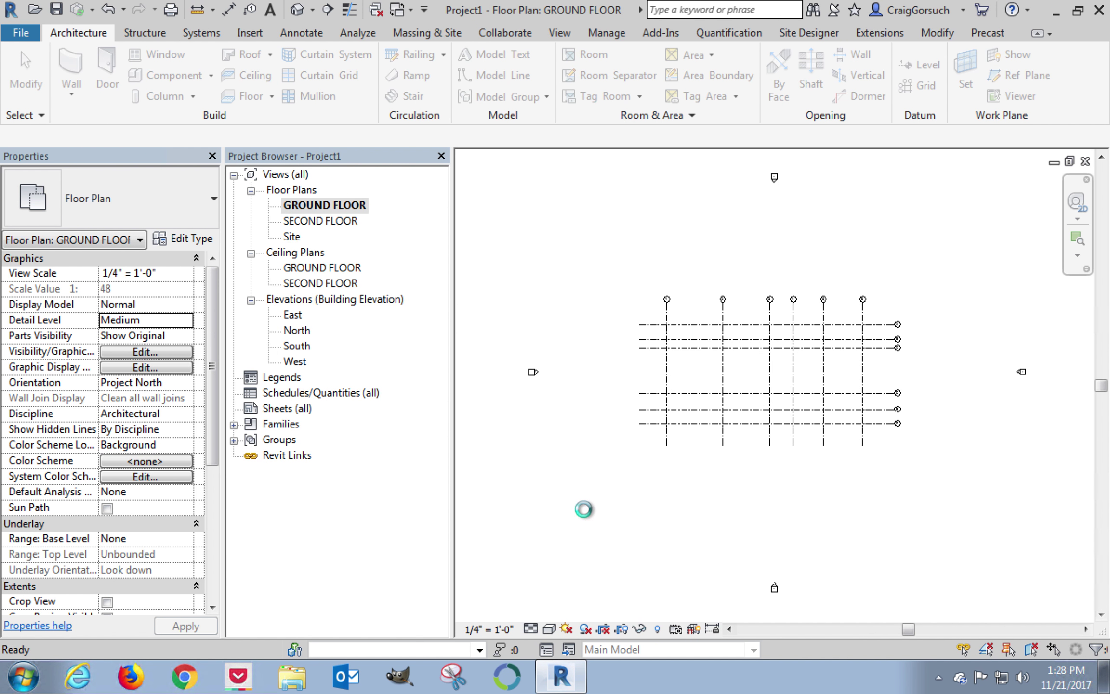